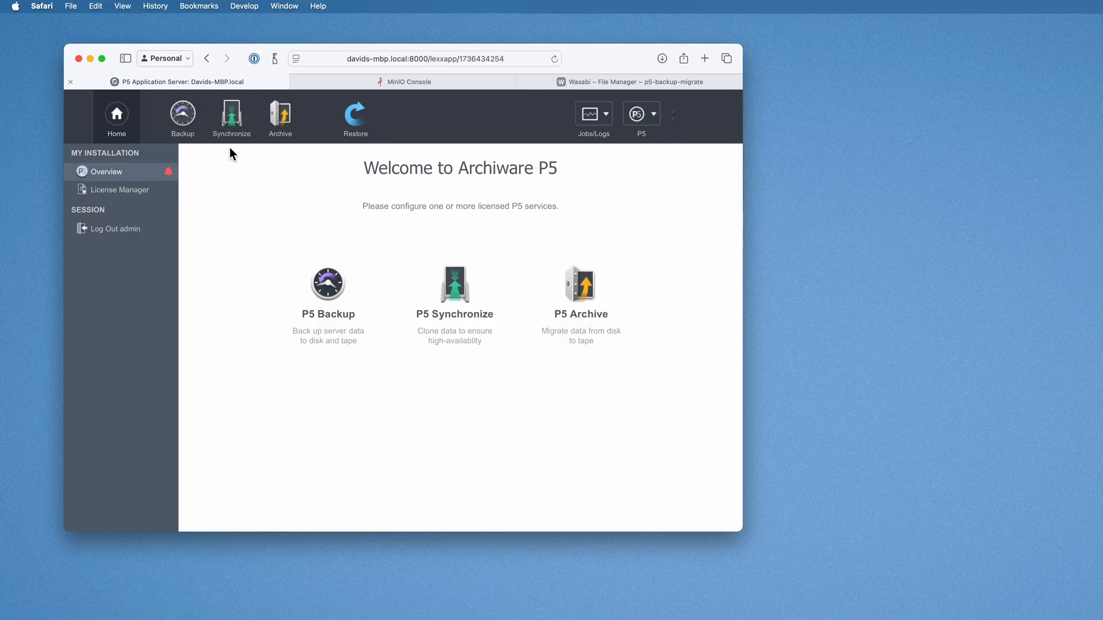
Open the P5 Backup section, check the bucket and access keys in the MinIO console, and return to P5.
click(187, 117)
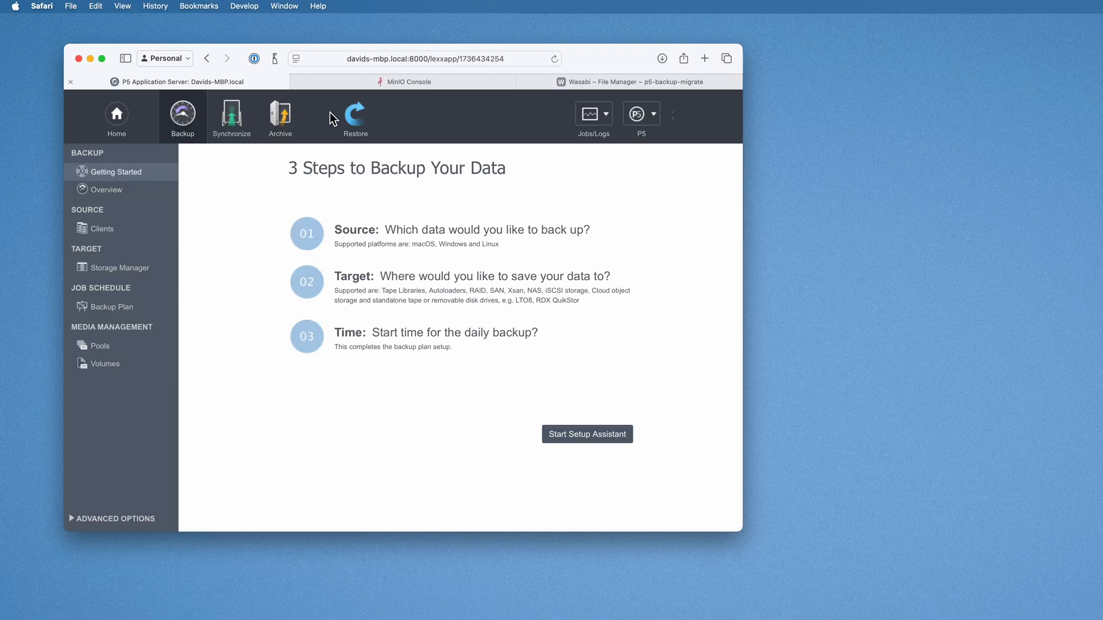
click(446, 84)
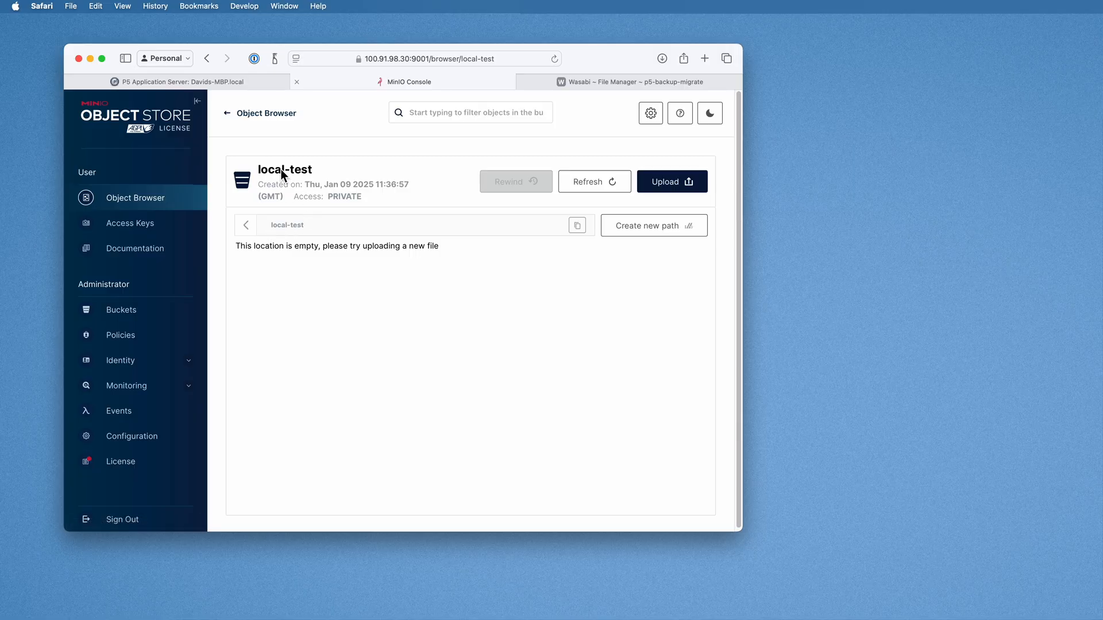
click(148, 231)
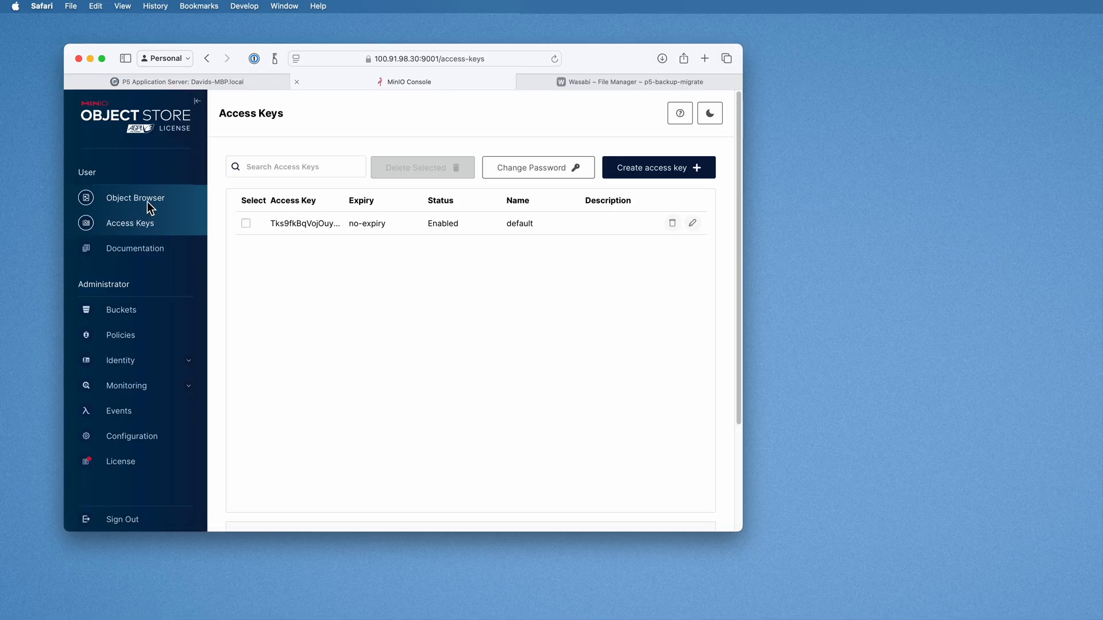
click(147, 202)
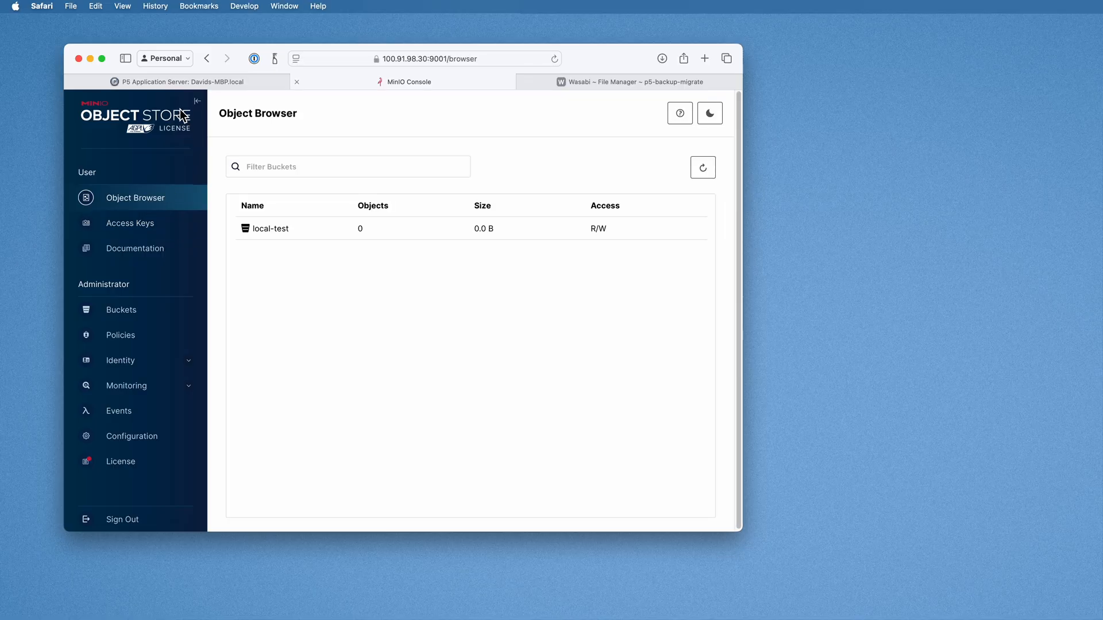
click(170, 84)
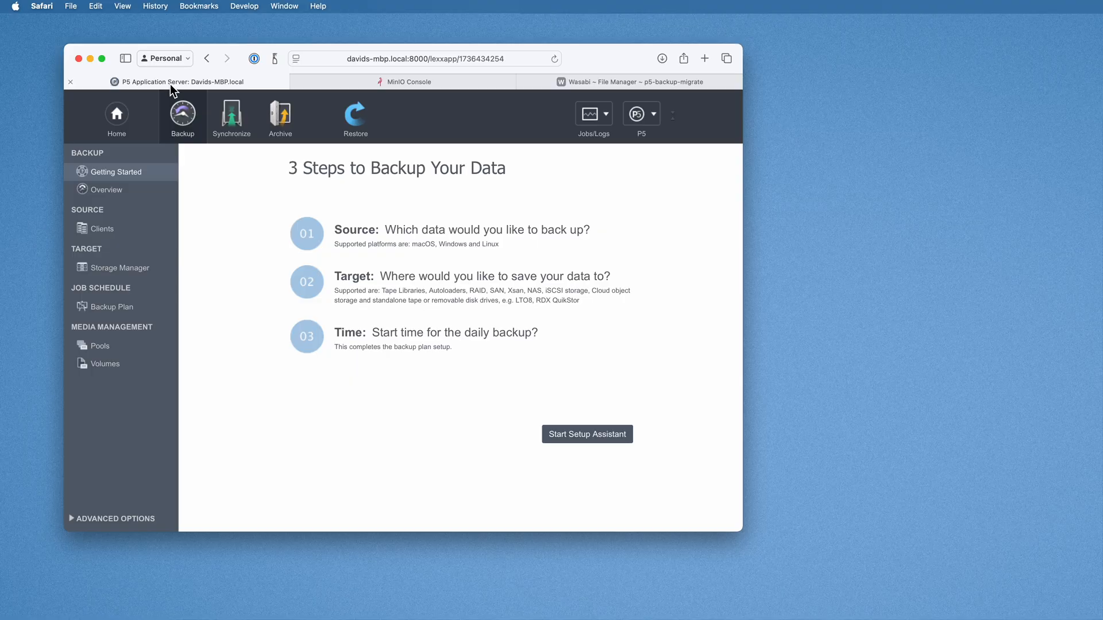
Start a new cloud service in the Storage Manager with Generic S3 as the cloud service provider.
mouse_move(427, 85)
click(131, 274)
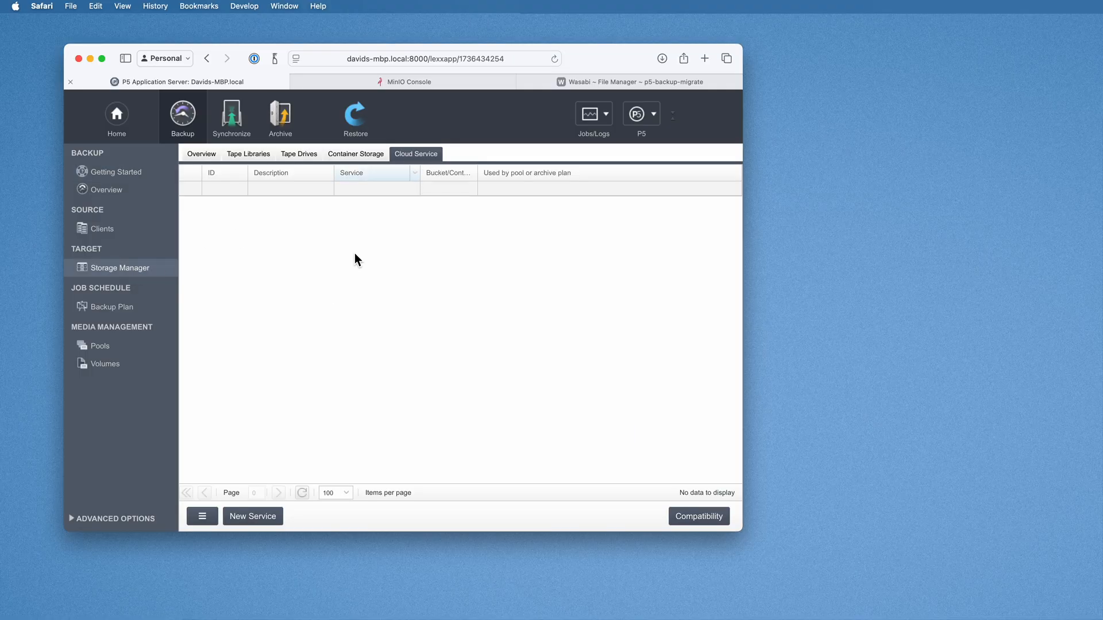
click(254, 518)
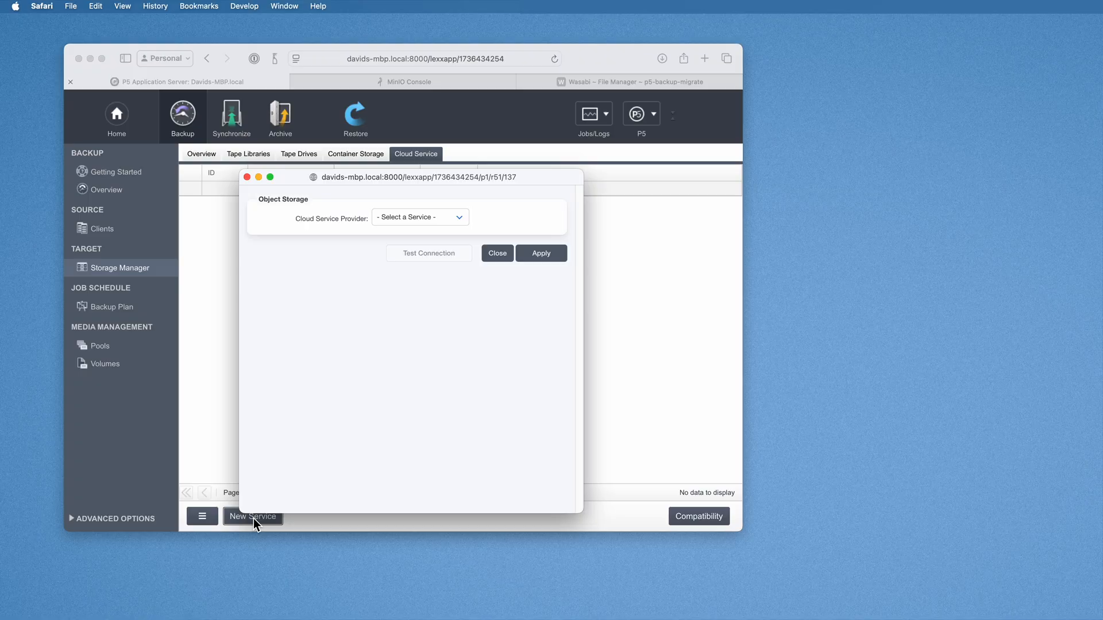
click(438, 219)
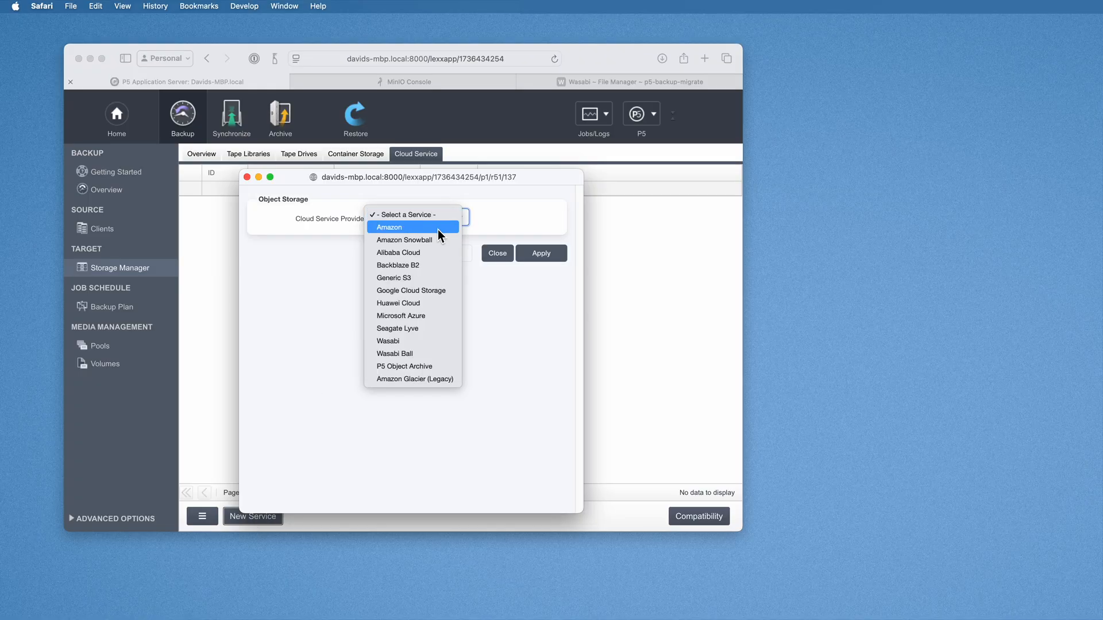
click(441, 282)
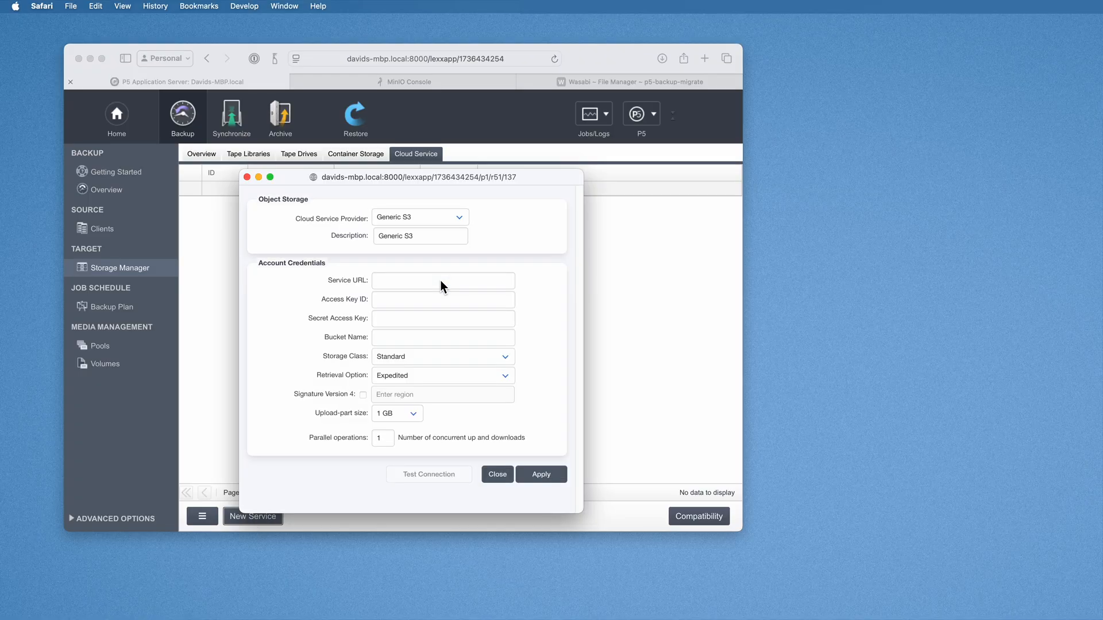
click(440, 282)
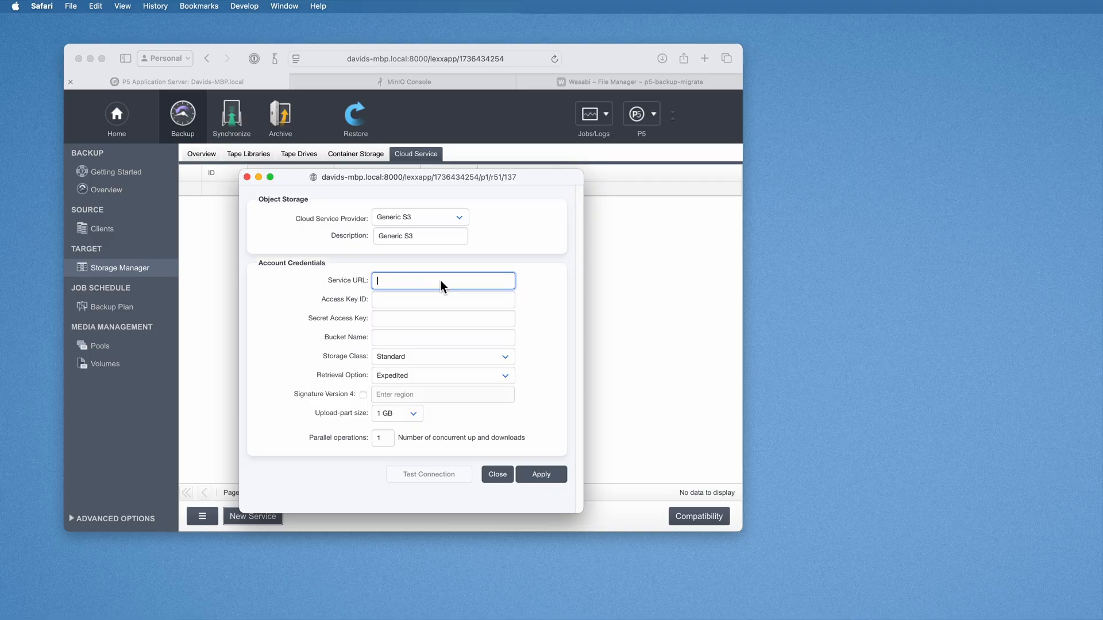
text(https://)
key(super+Tab)
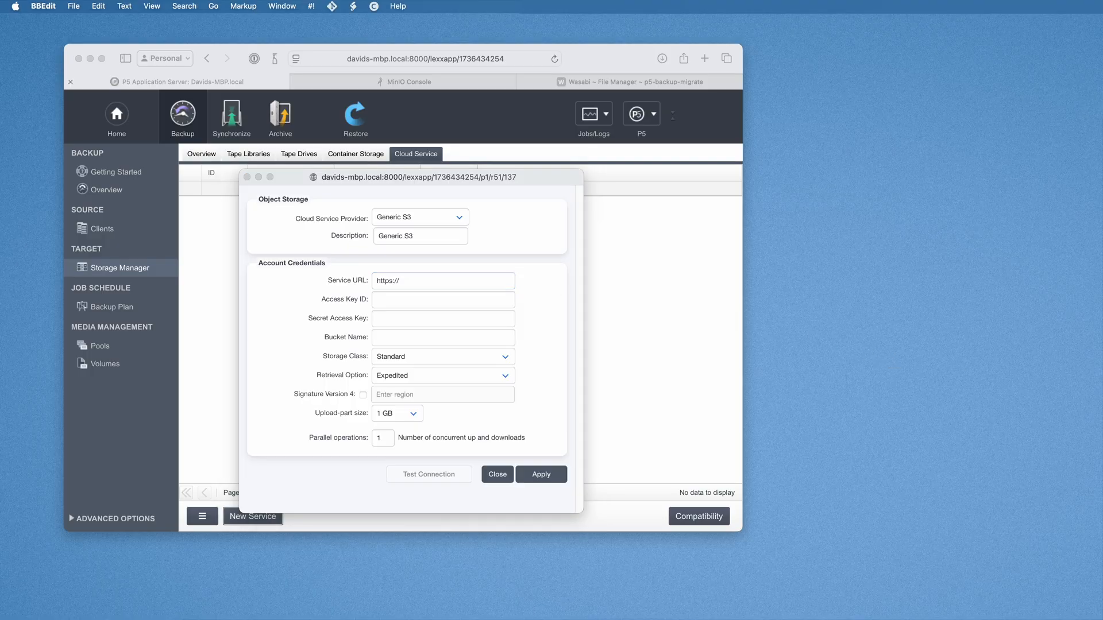
click(425, 281)
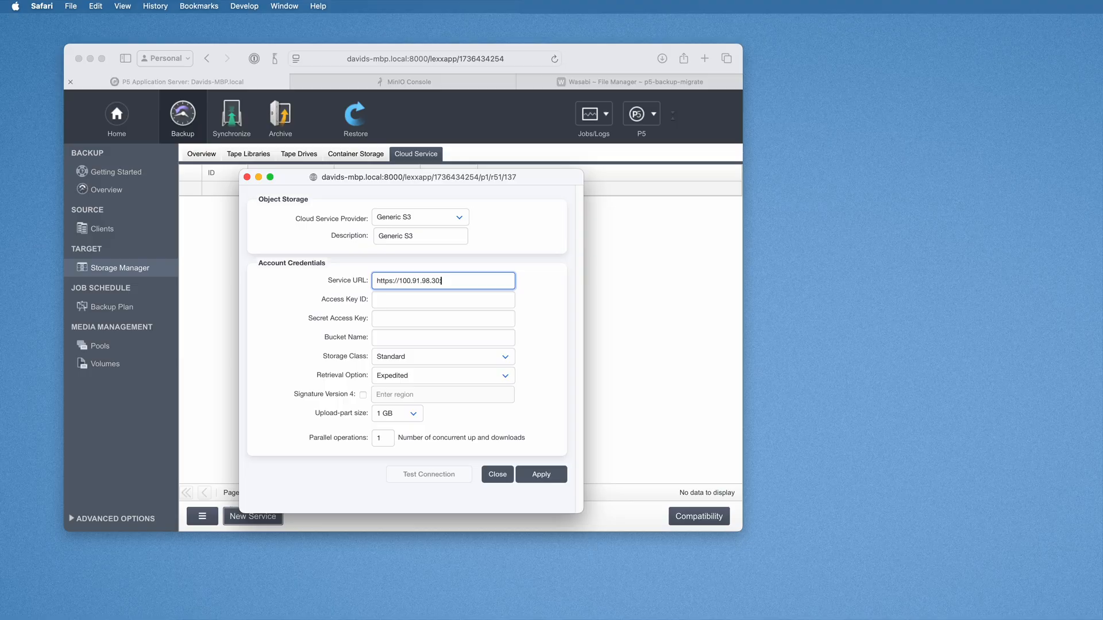
text(:)
drag(405, 181, 606, 168)
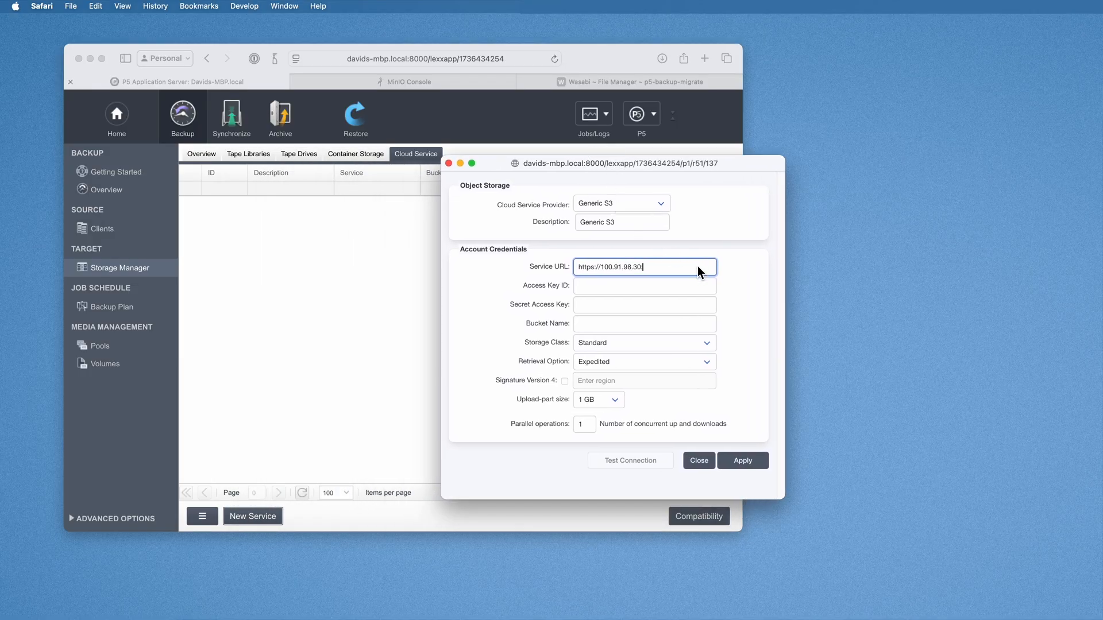
text(9000)
Paste the access key ID and the secret access key into the account credentials.
click(597, 285)
key(super+v)
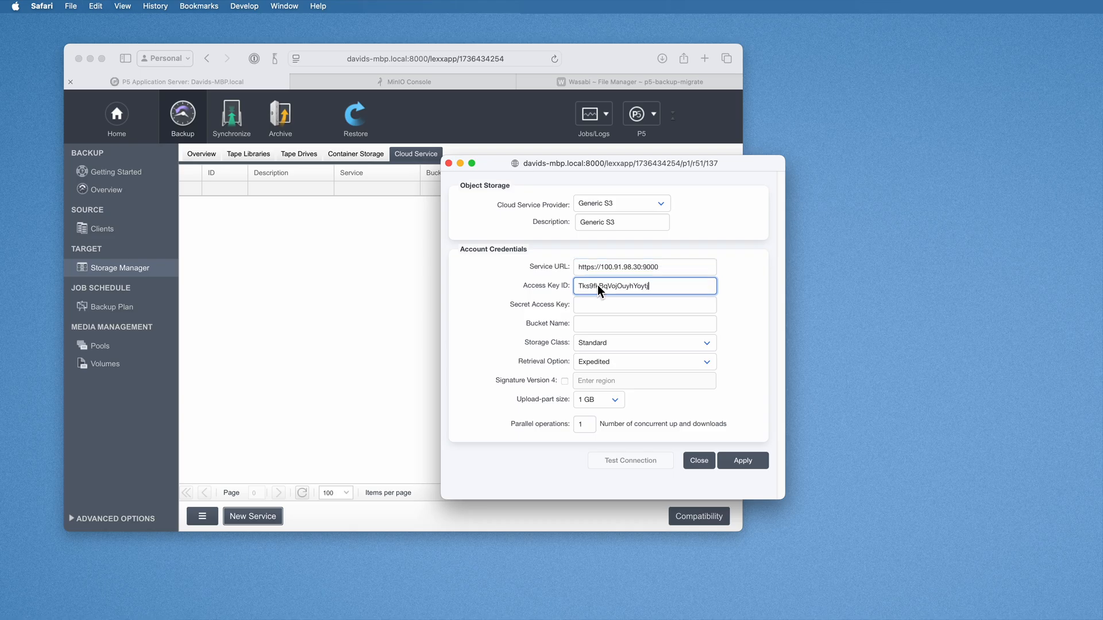
click(666, 301)
key(super+v)
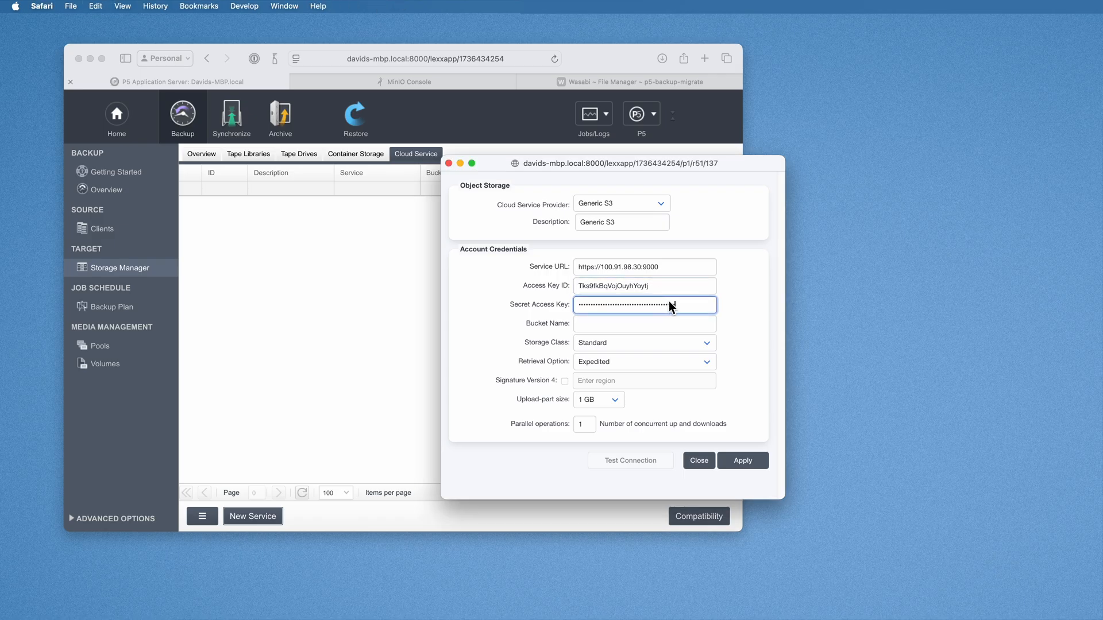
Set the bucket name to local-test, apply the service settings, and dismiss the offer to save the credentials.
key(super+Tab)
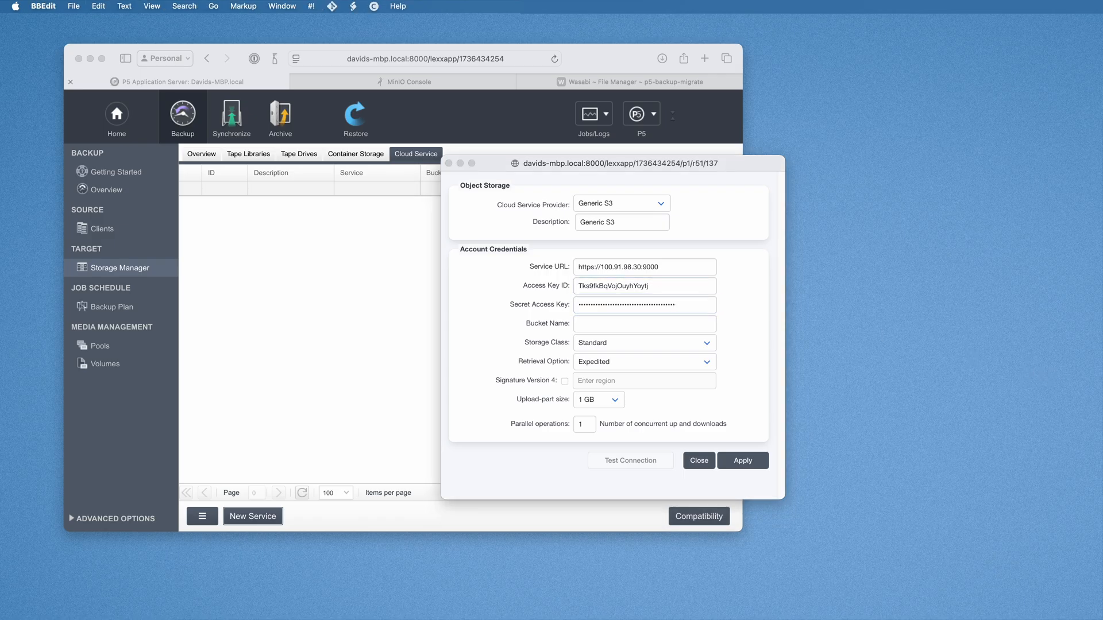
click(621, 323)
text(local-test)
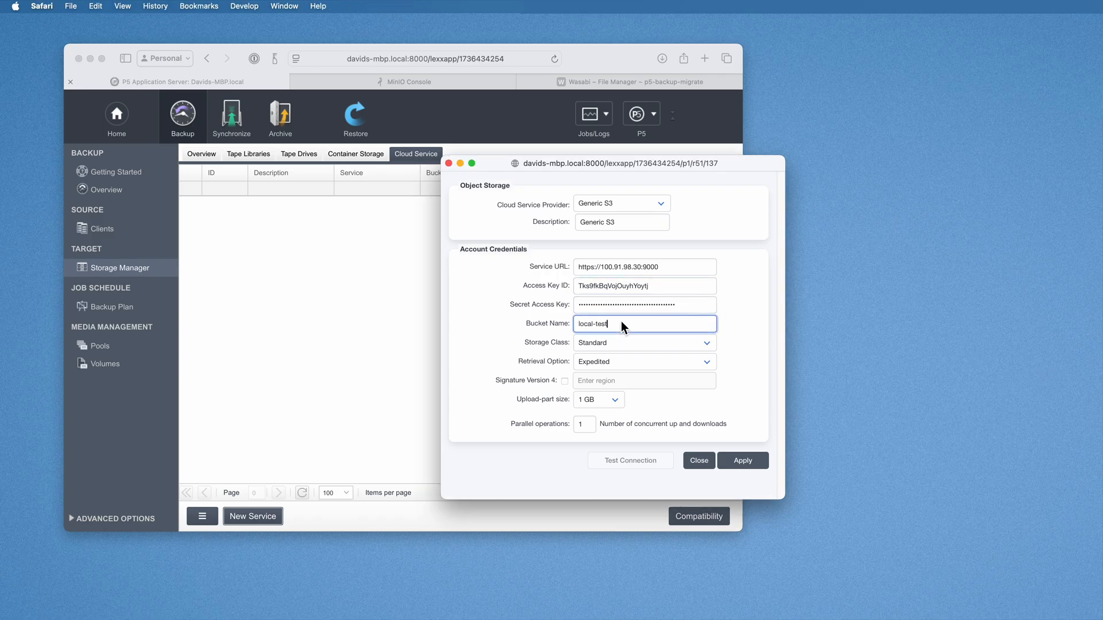
click(749, 461)
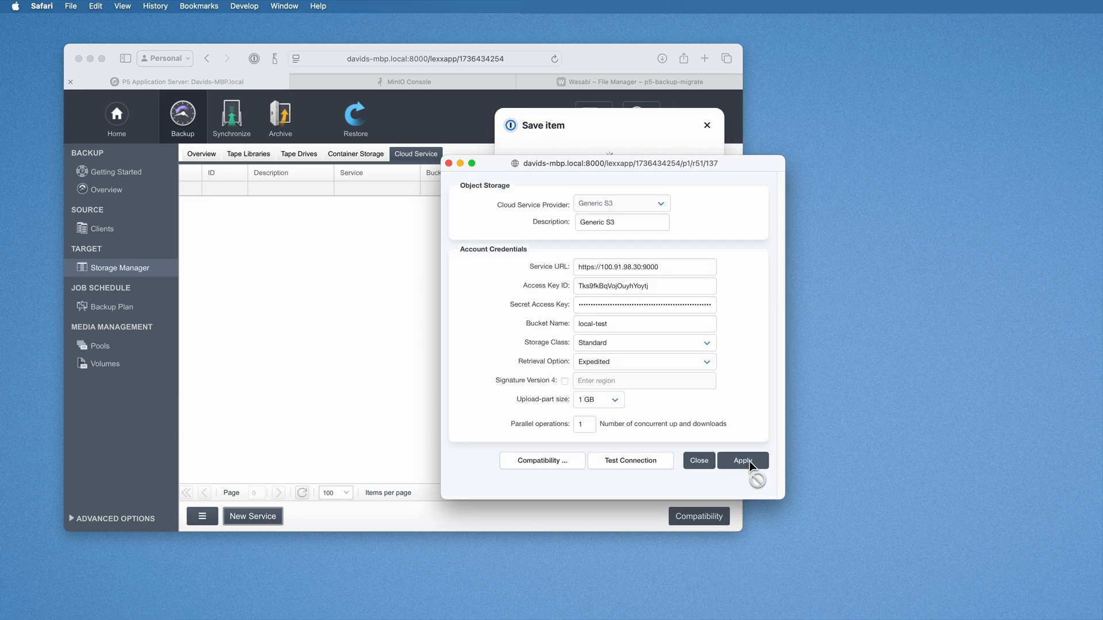
click(707, 125)
Test the connection to the Generic S3 service and run its cloud compatibility tests.
click(650, 463)
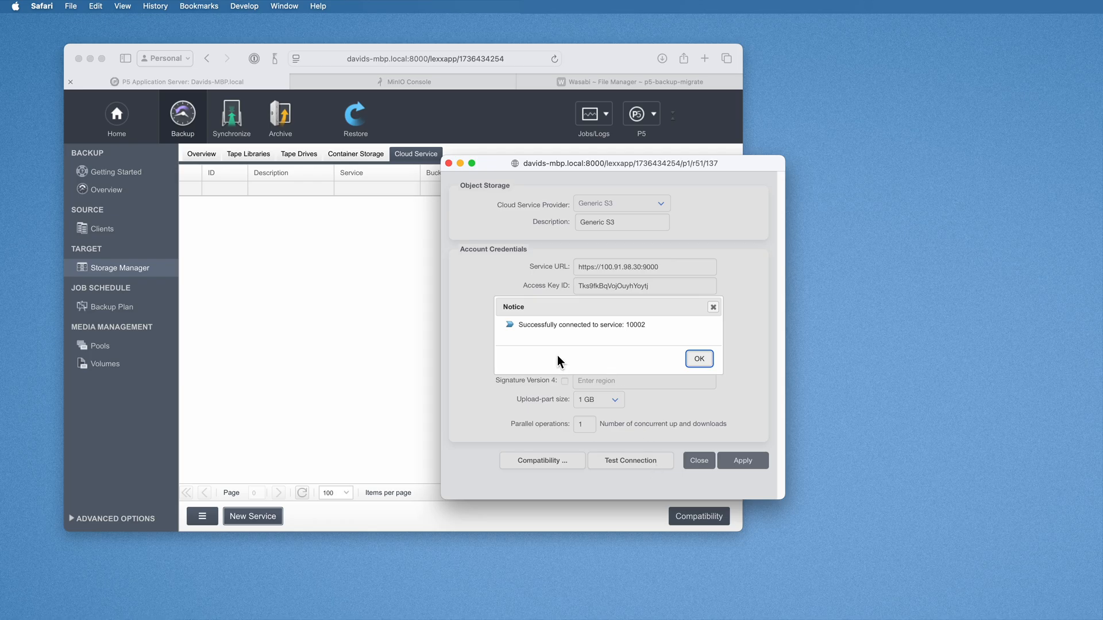
click(698, 358)
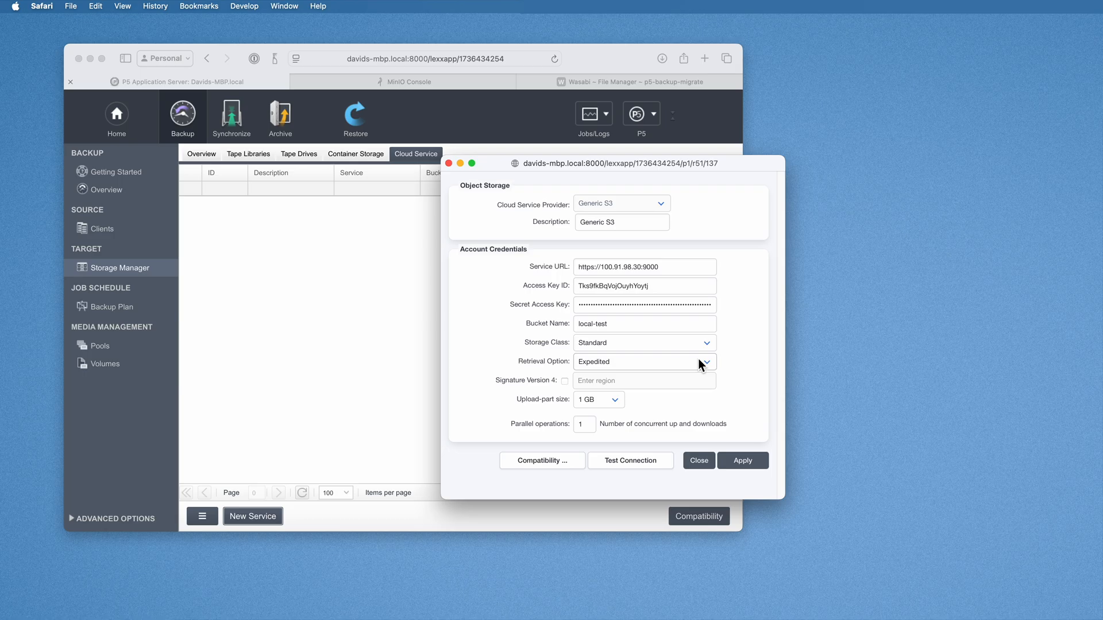
click(540, 462)
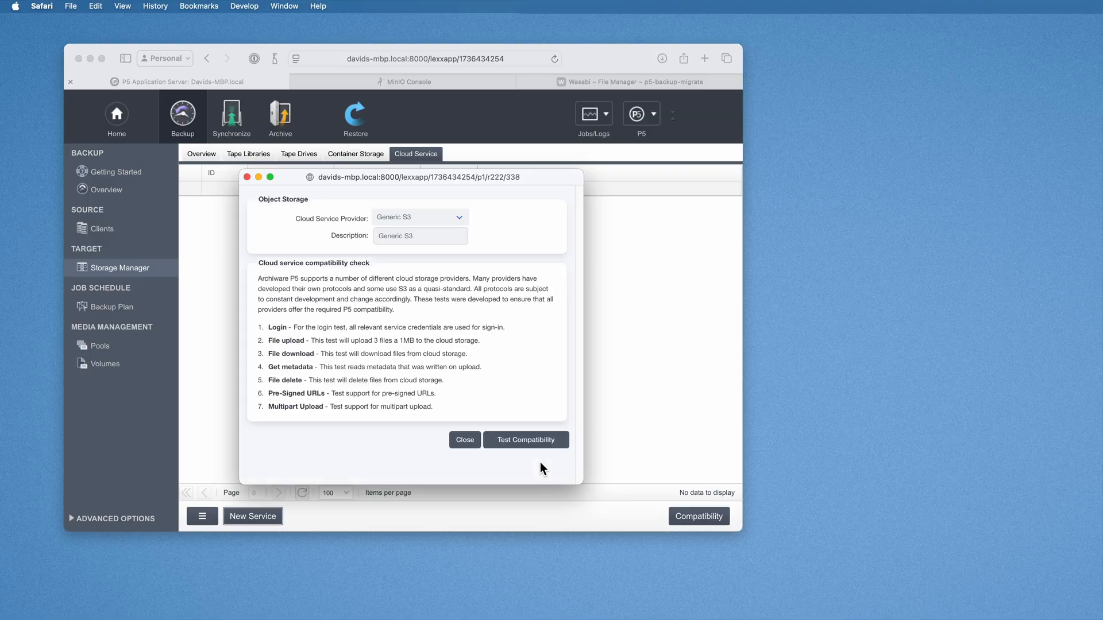
click(504, 443)
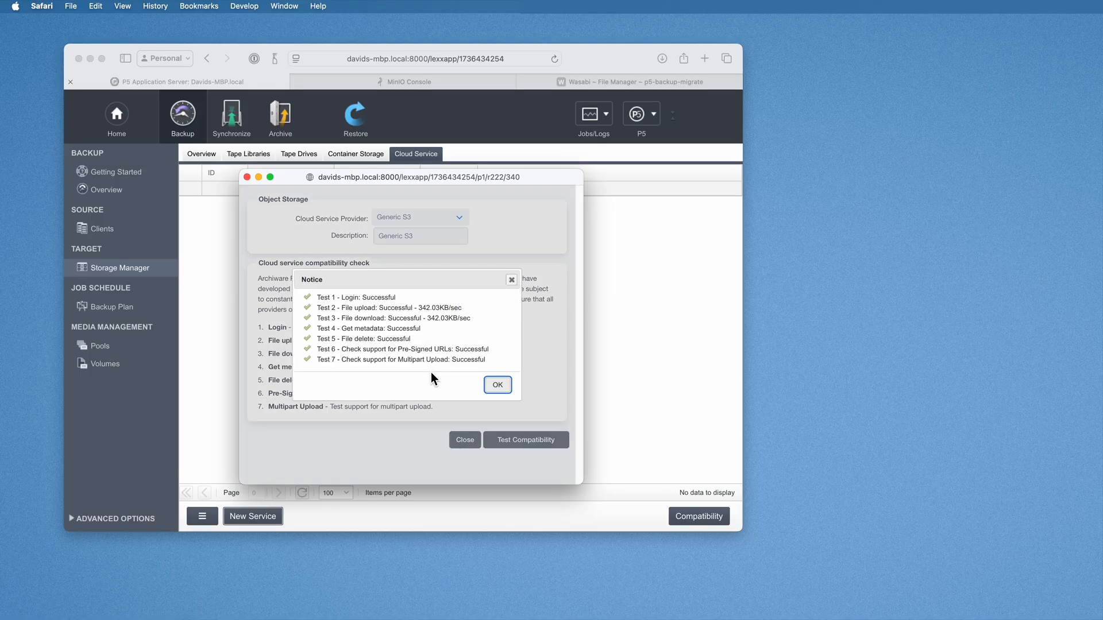
click(496, 385)
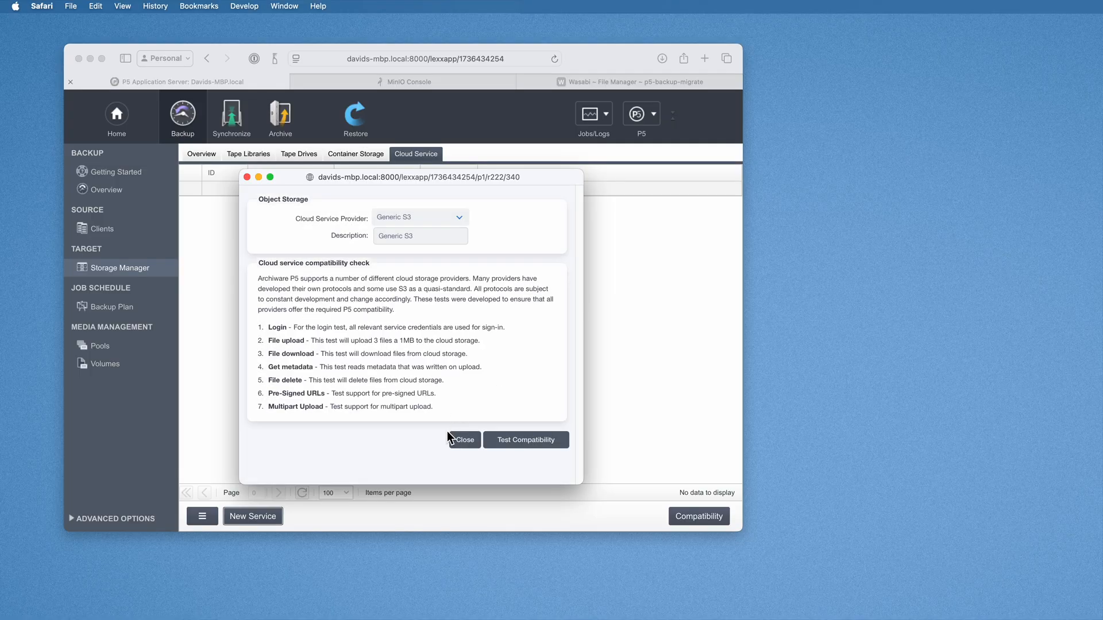
click(466, 442)
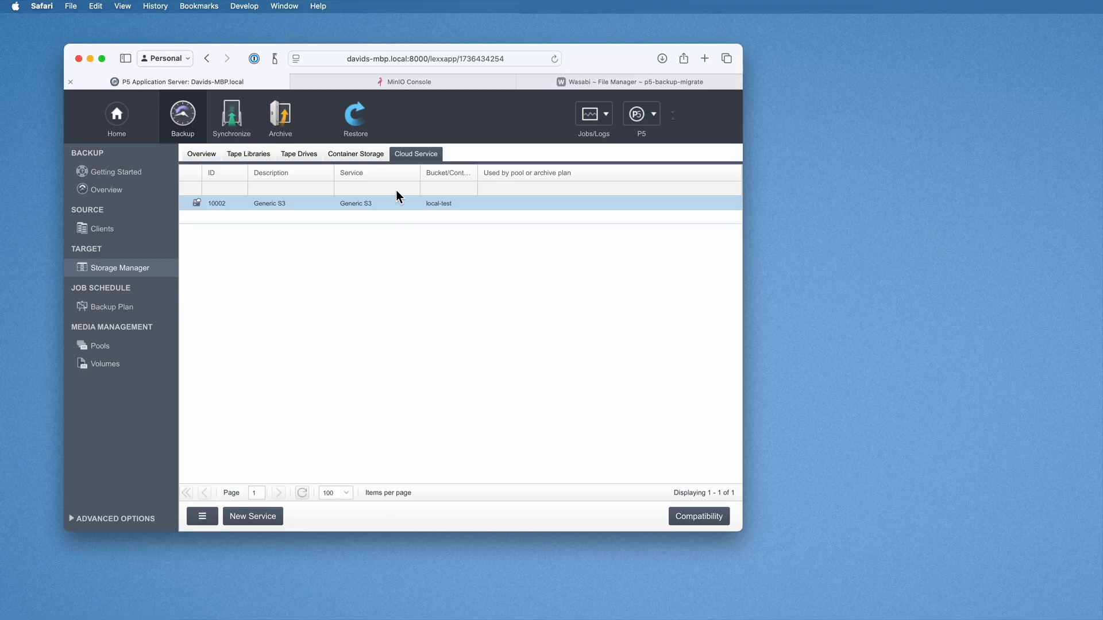
Start adding a cloud container storage that uses the Generic S3 service.
click(362, 155)
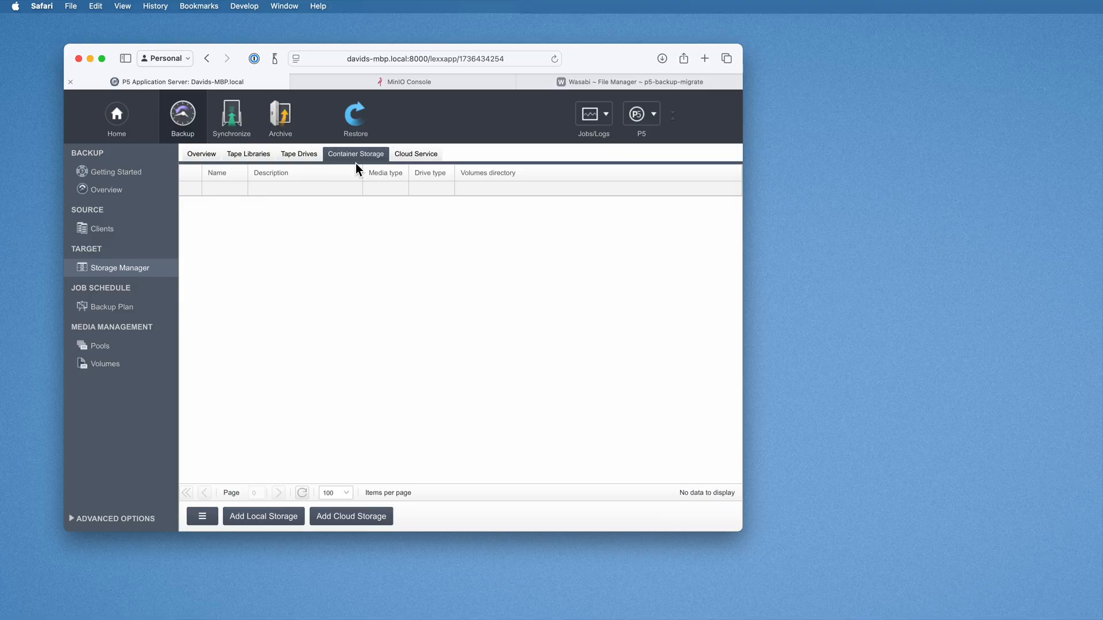
click(350, 516)
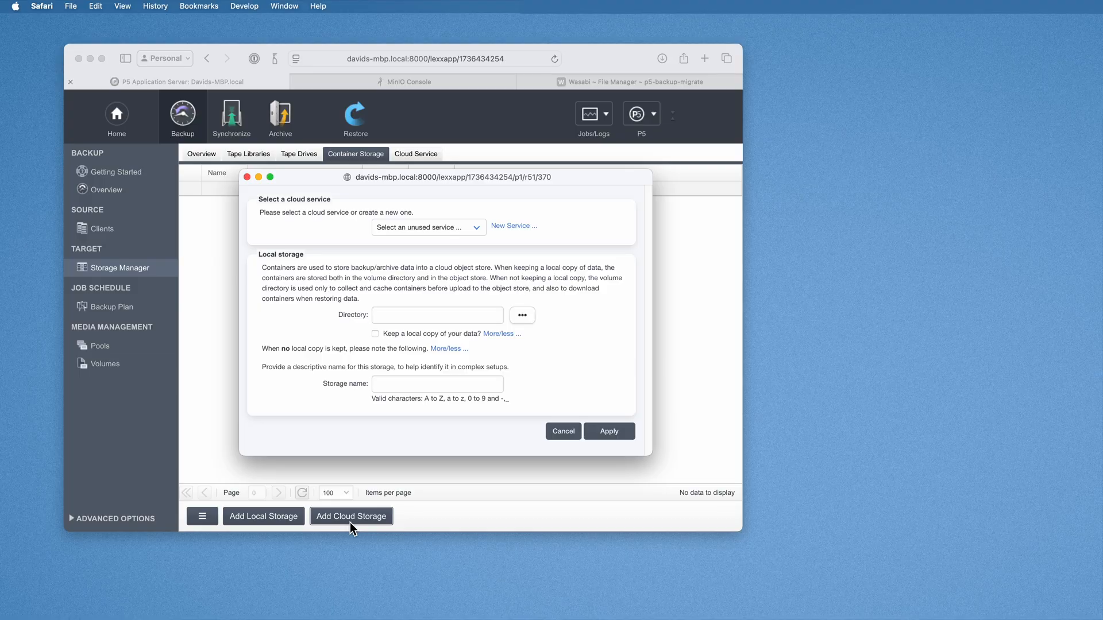
click(425, 318)
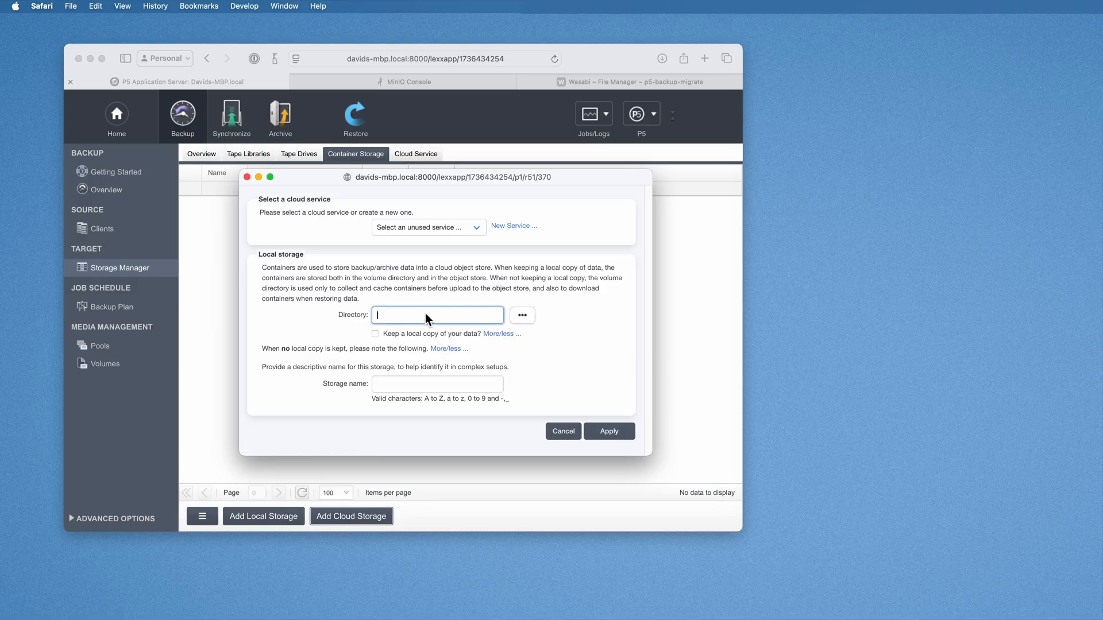
click(439, 228)
click(445, 237)
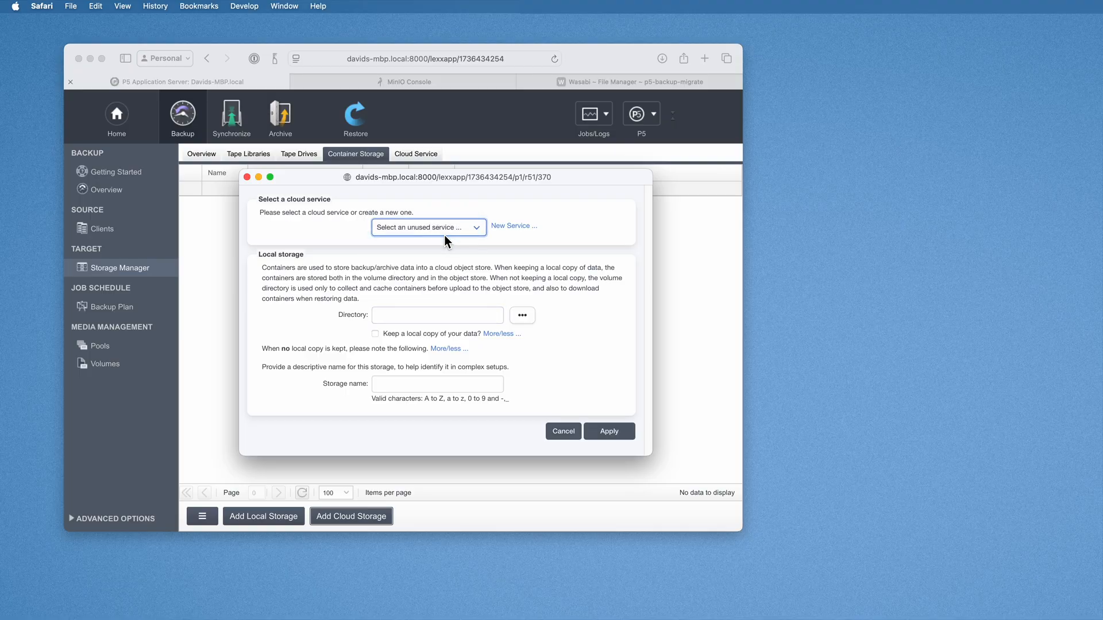
drag(415, 182, 462, 202)
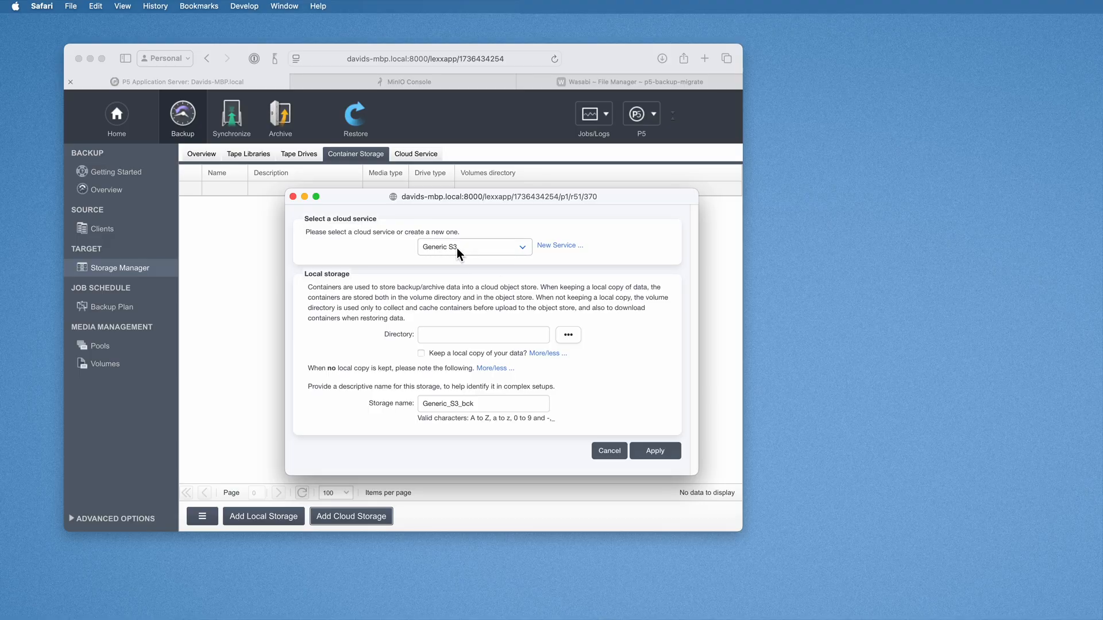
Choose the backup_container_test folder on the Desktop as the container storage's local directory.
click(570, 339)
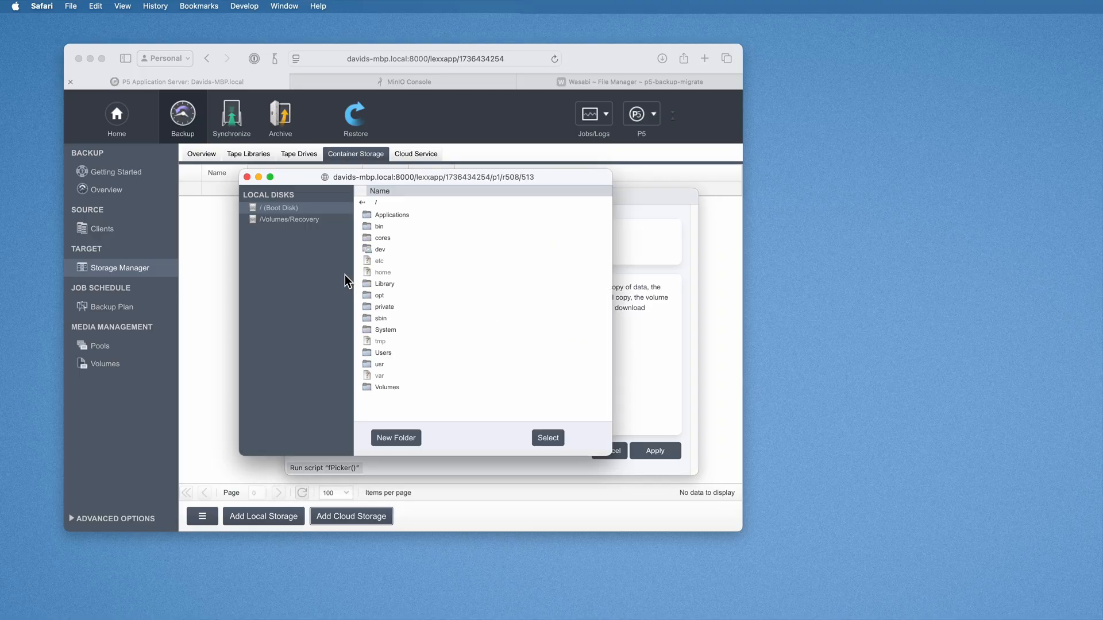
double_click(402, 354)
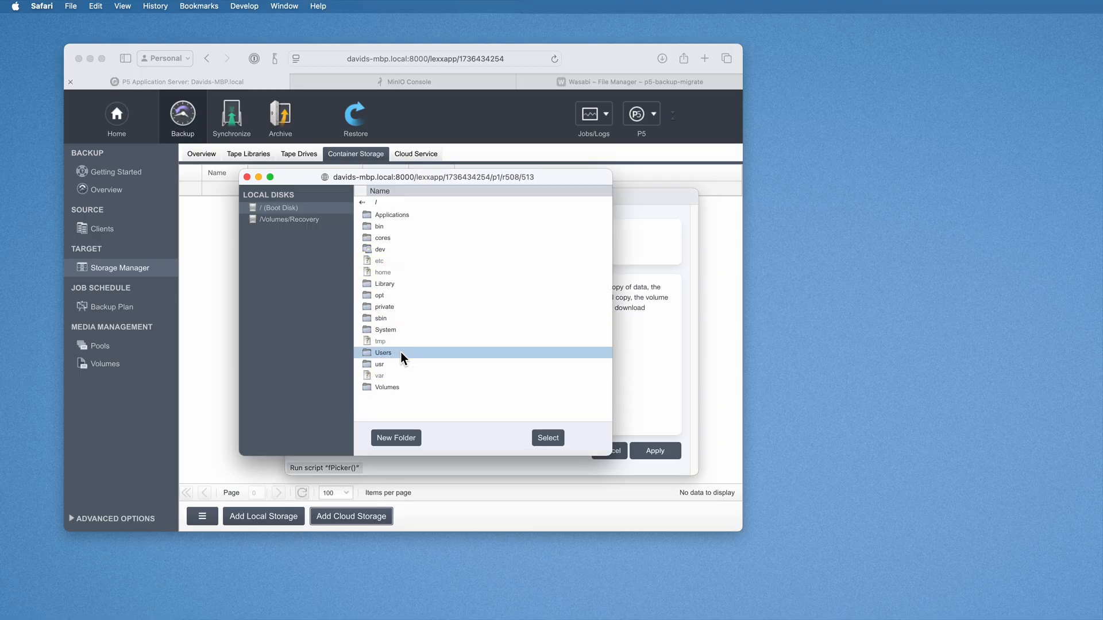
double_click(390, 229)
double_click(391, 238)
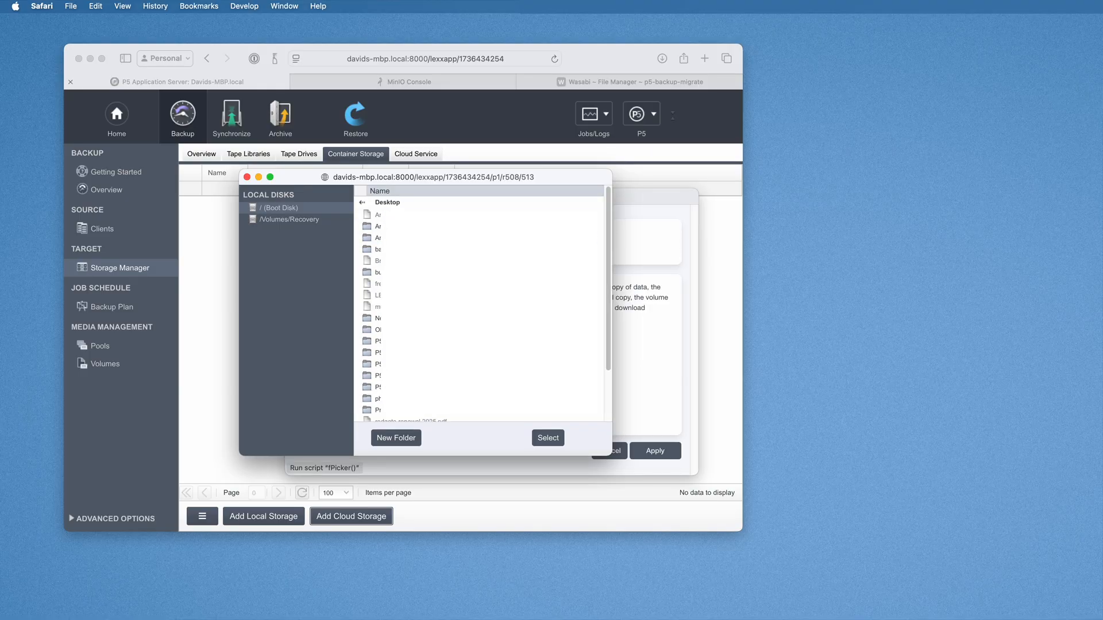
click(378, 248)
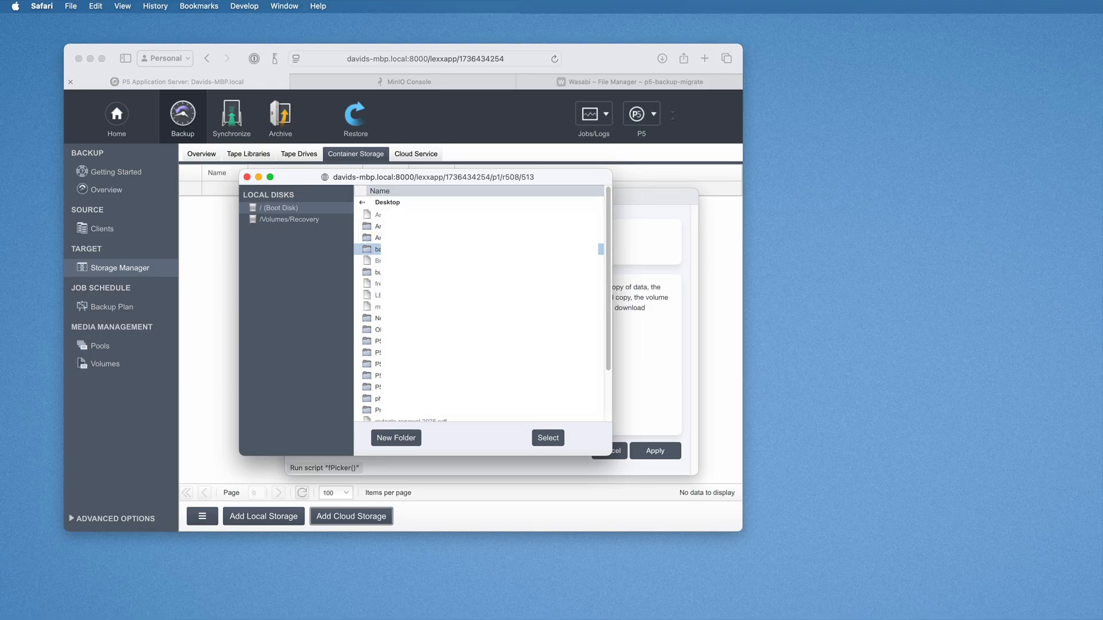
click(544, 442)
drag(509, 336, 576, 345)
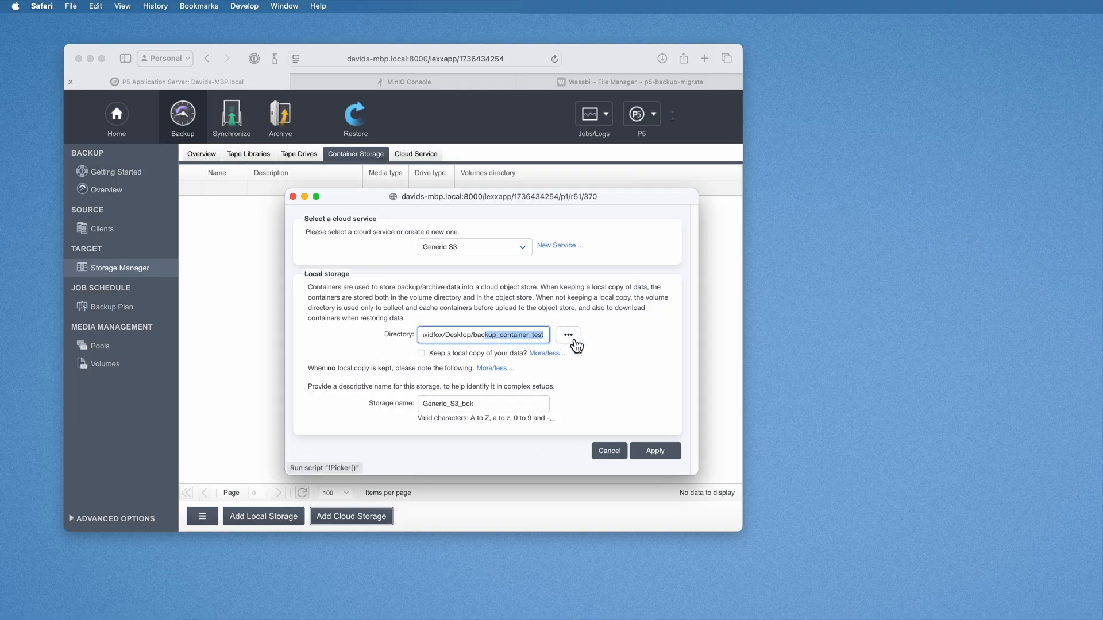
click(594, 377)
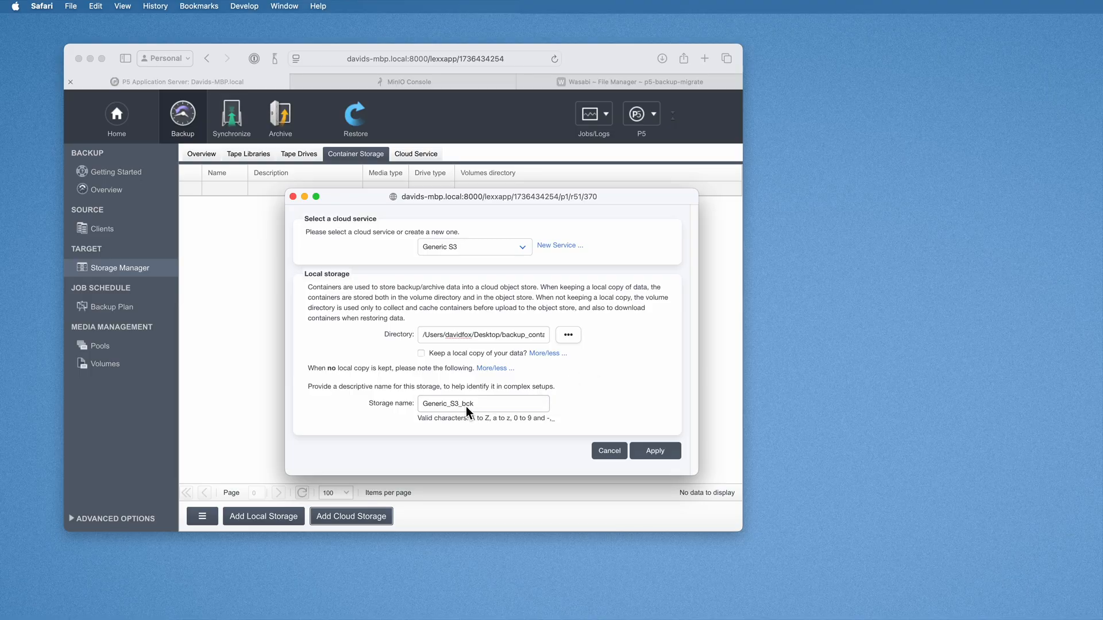
Name the container storage Cloud_Backup, apply it, acknowledge the notice, and close the storage dialog.
drag(510, 408, 410, 403)
text(Cloud_Backup)
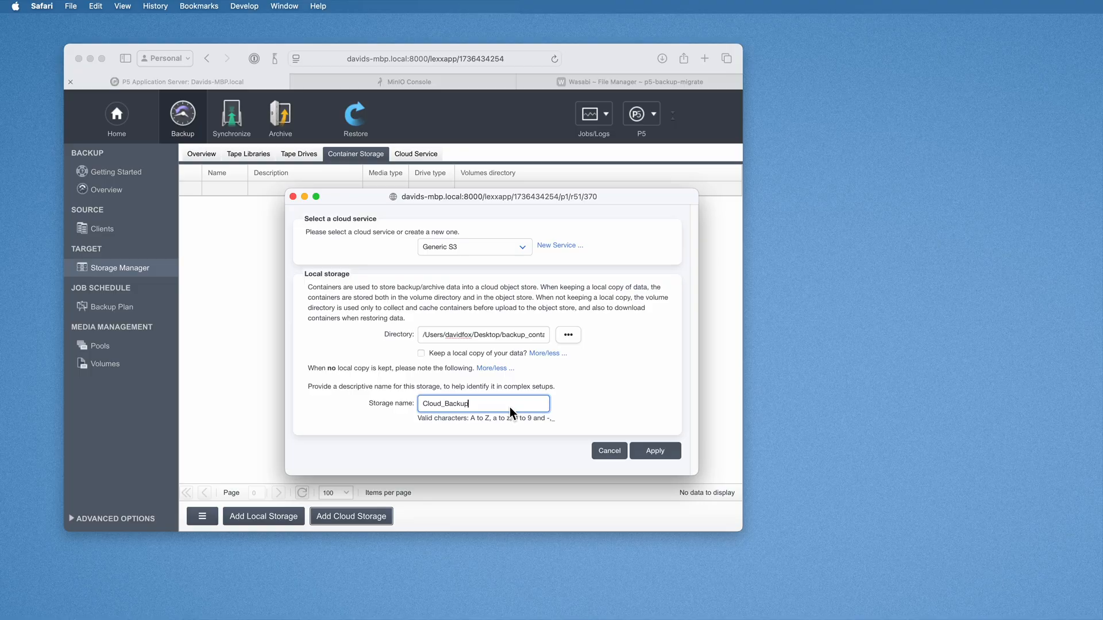
click(639, 450)
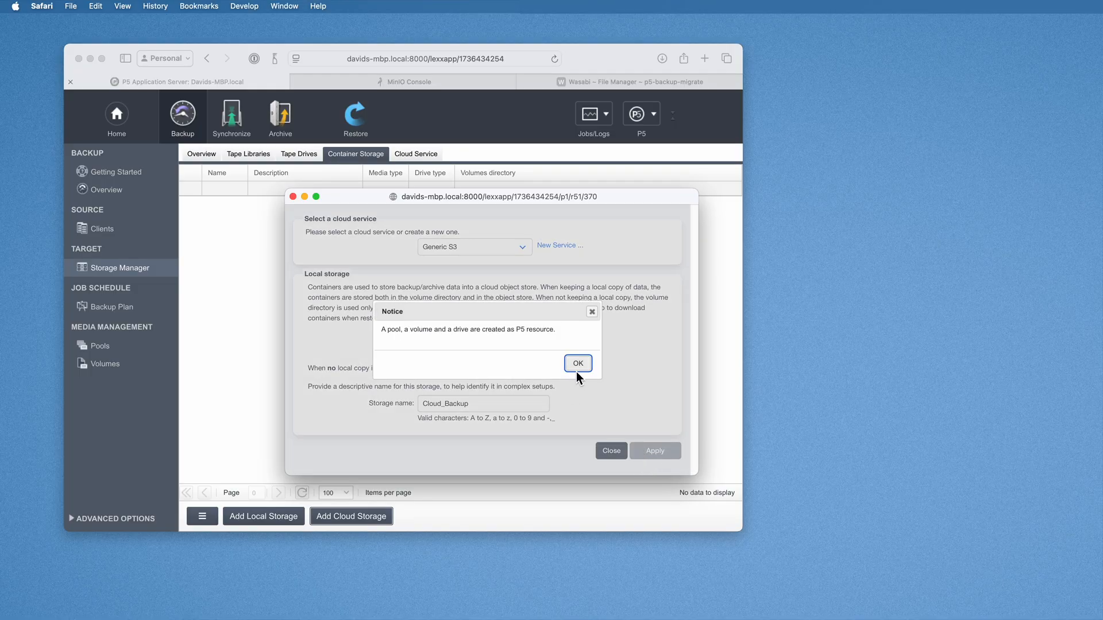
click(577, 370)
click(611, 451)
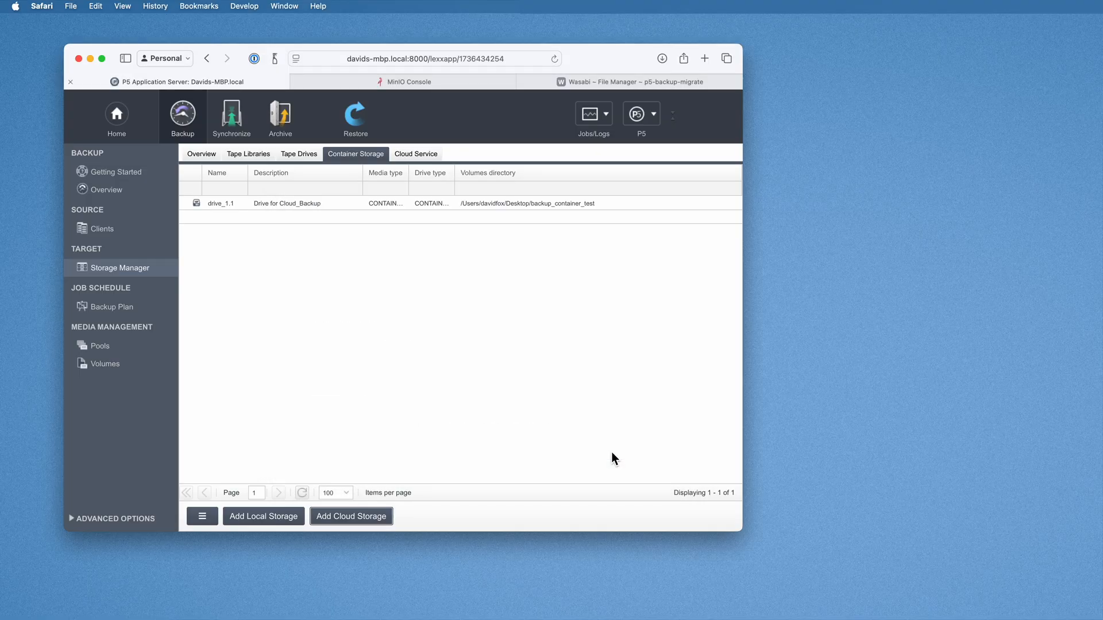
Review the Cloud_Backup pool and its container volume under media management.
click(121, 346)
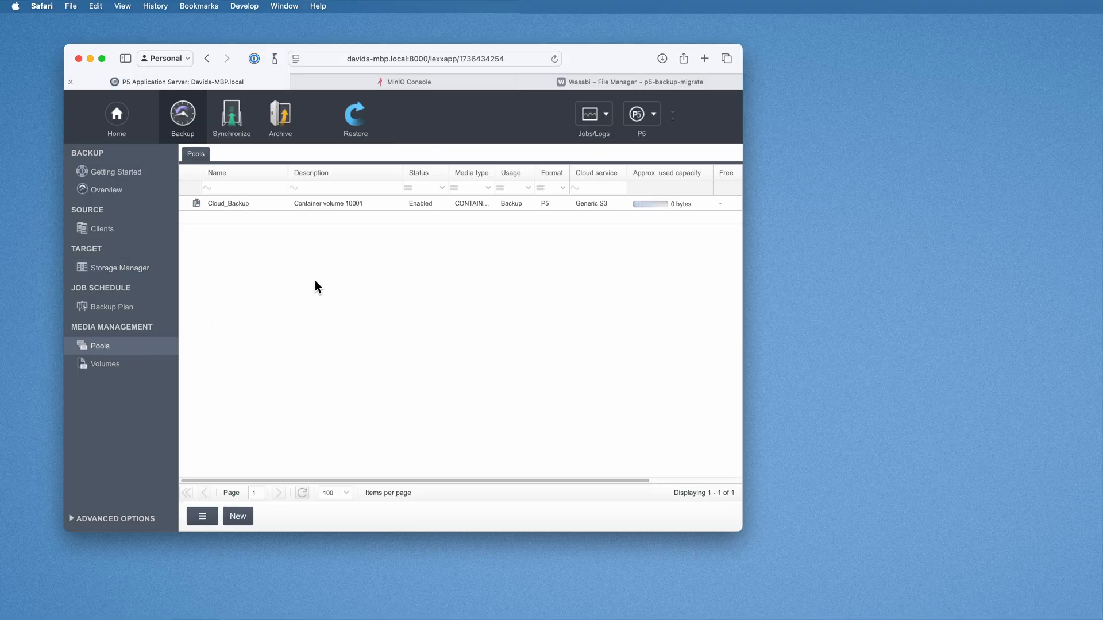
click(255, 205)
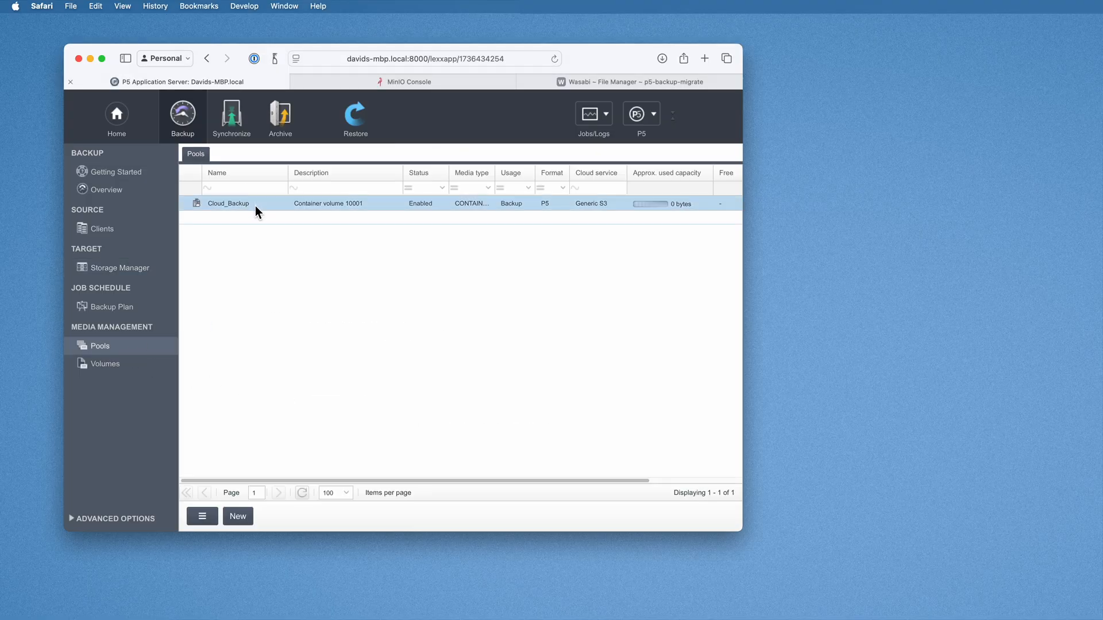
click(133, 366)
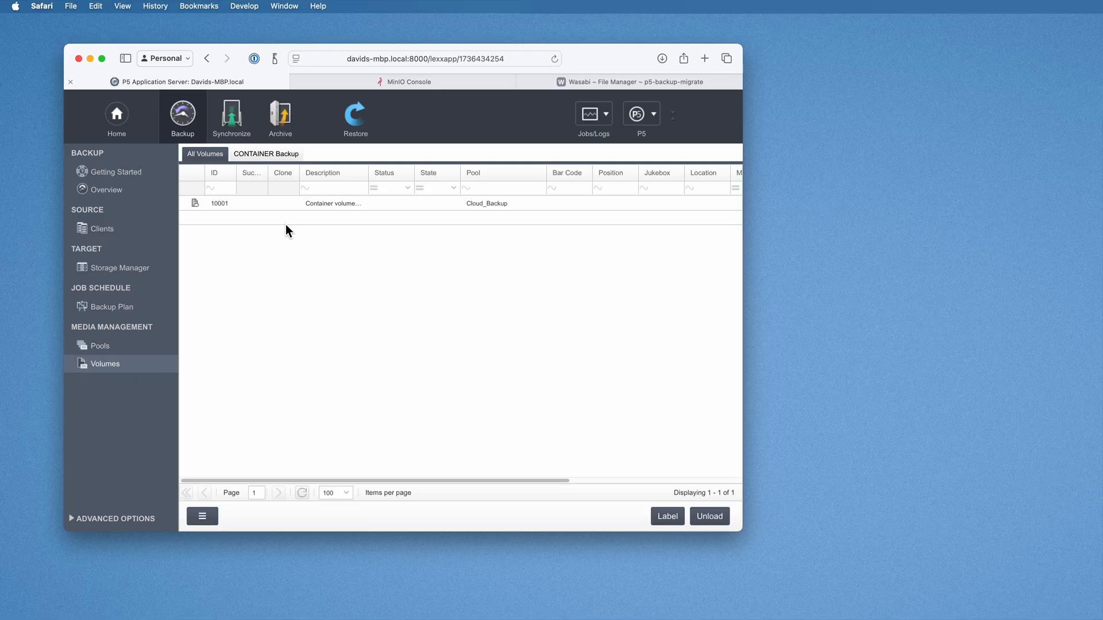
click(256, 204)
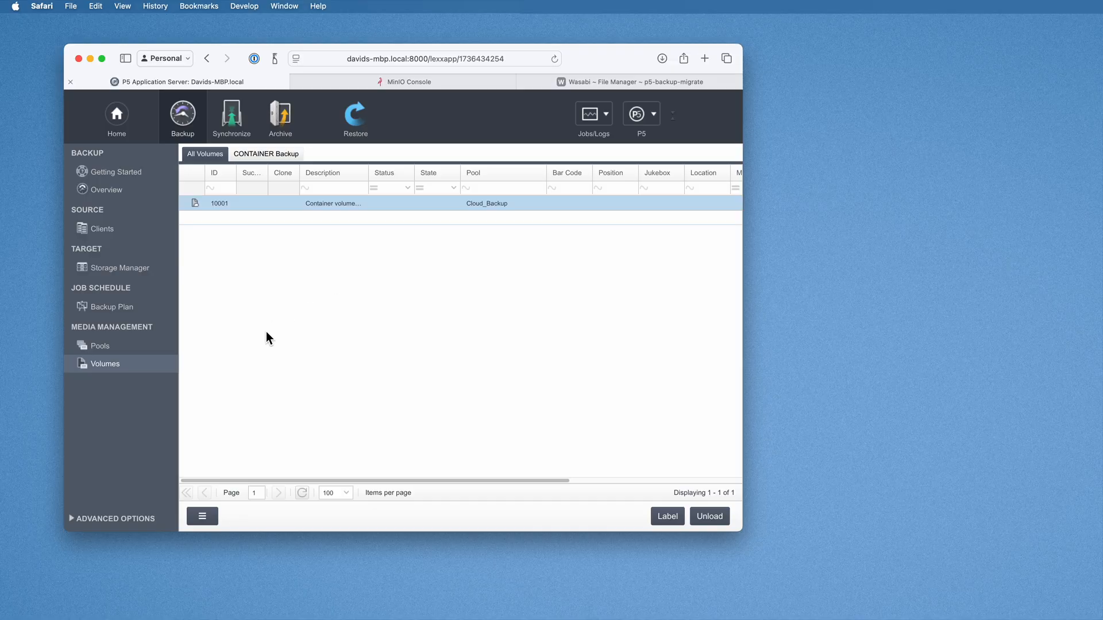
click(119, 346)
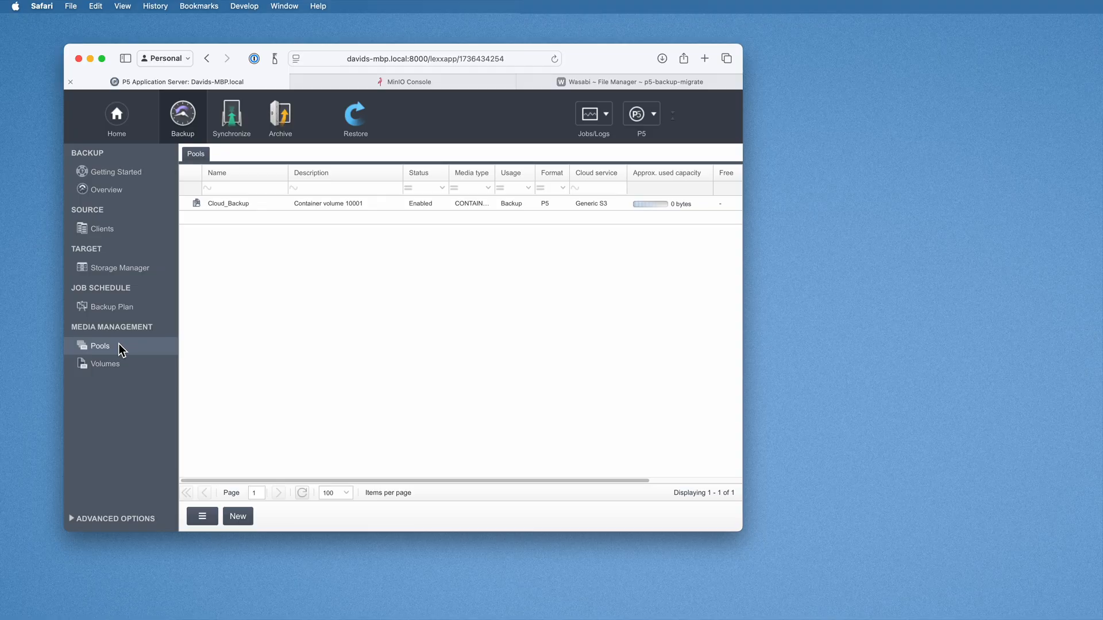
Switch to the MinIO Console, look inside the local-test bucket, and return to P5.
click(420, 83)
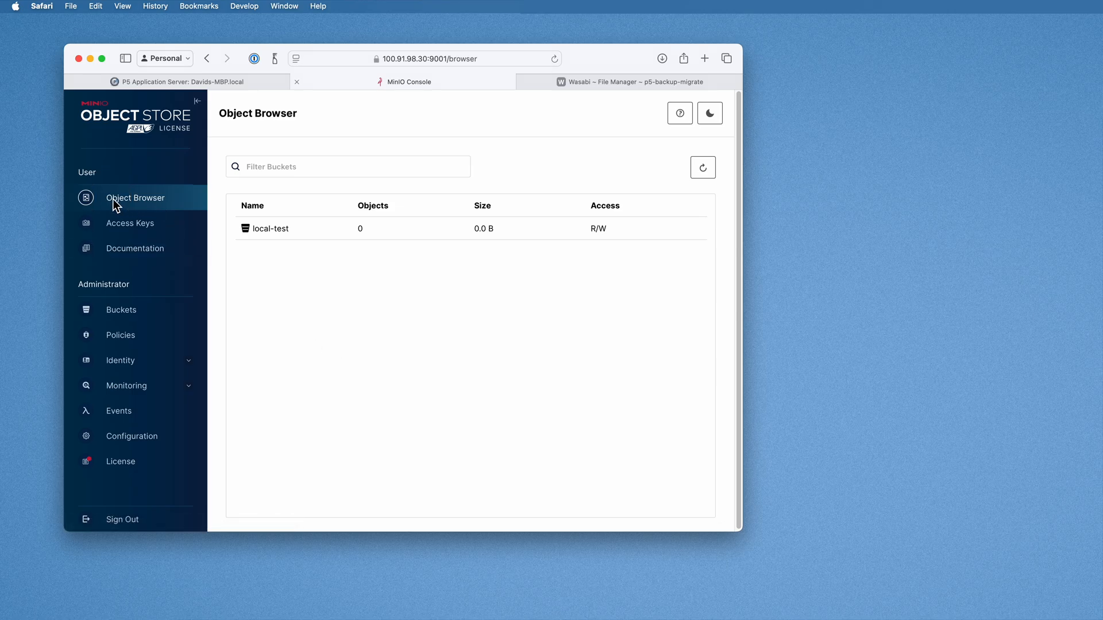
click(273, 229)
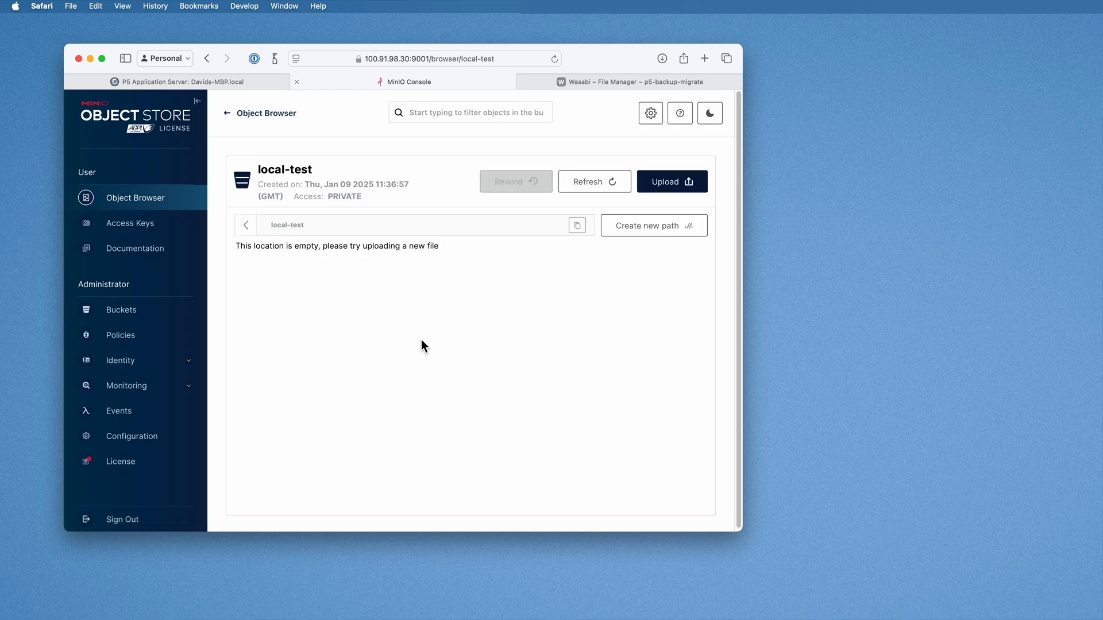
click(213, 85)
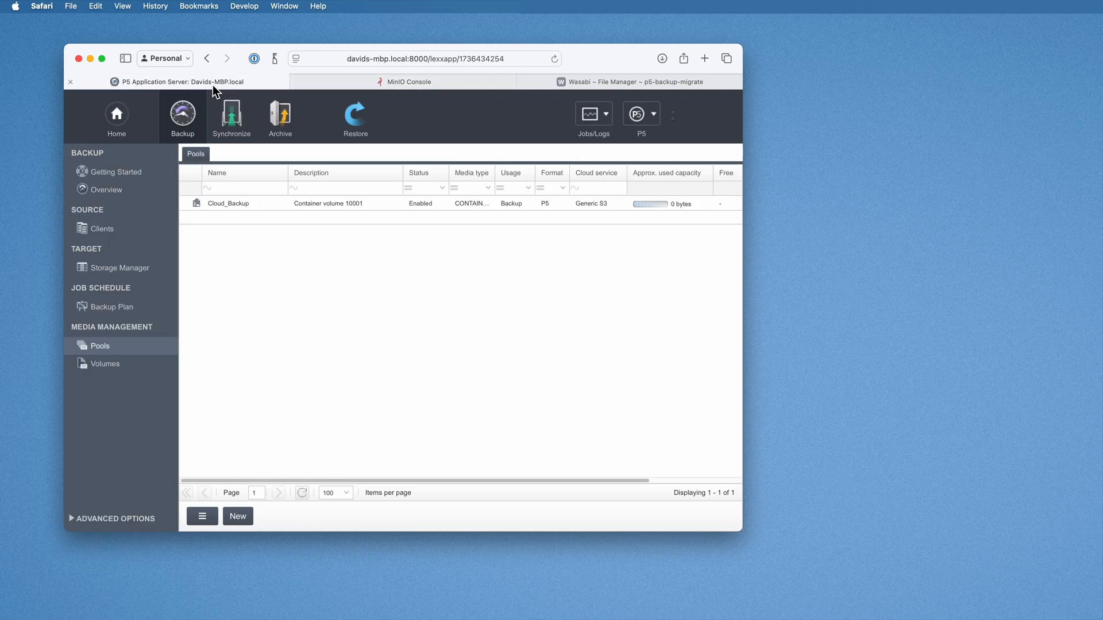
Create a new backup plan with the default description and apply it.
click(130, 308)
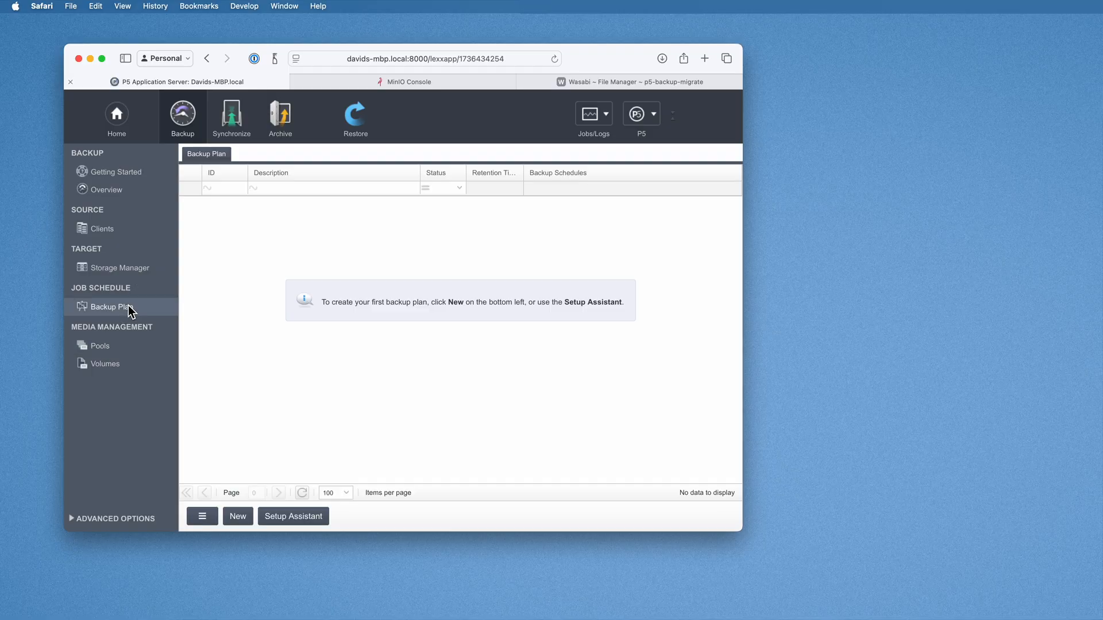
click(232, 515)
click(386, 234)
click(626, 572)
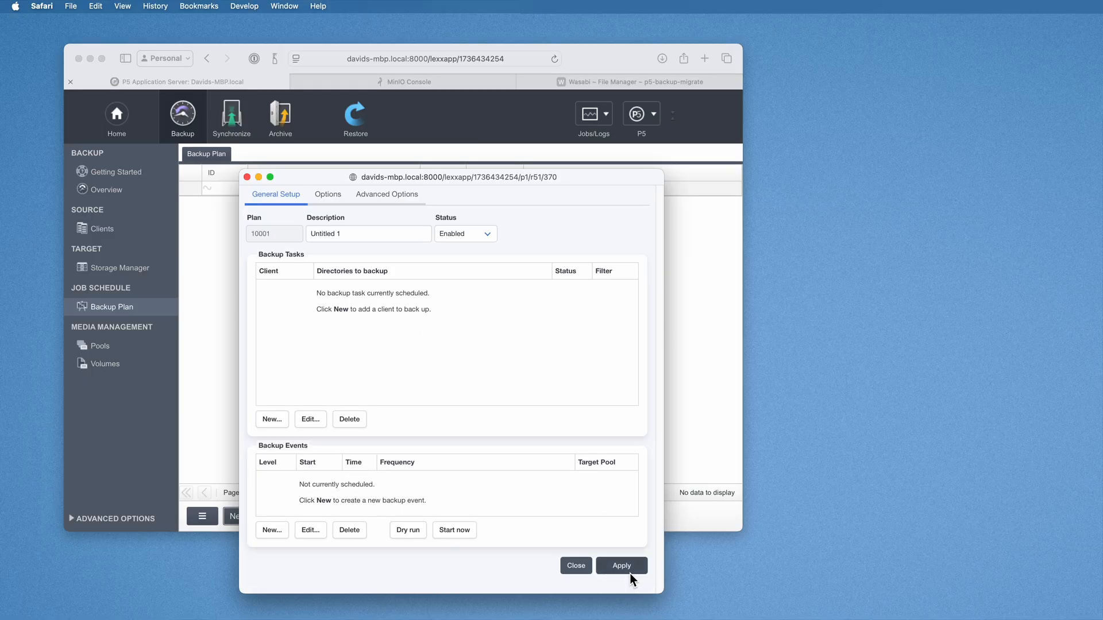
Start a new backup task in the plan with localhost as the client to back up.
click(284, 421)
click(406, 230)
click(405, 239)
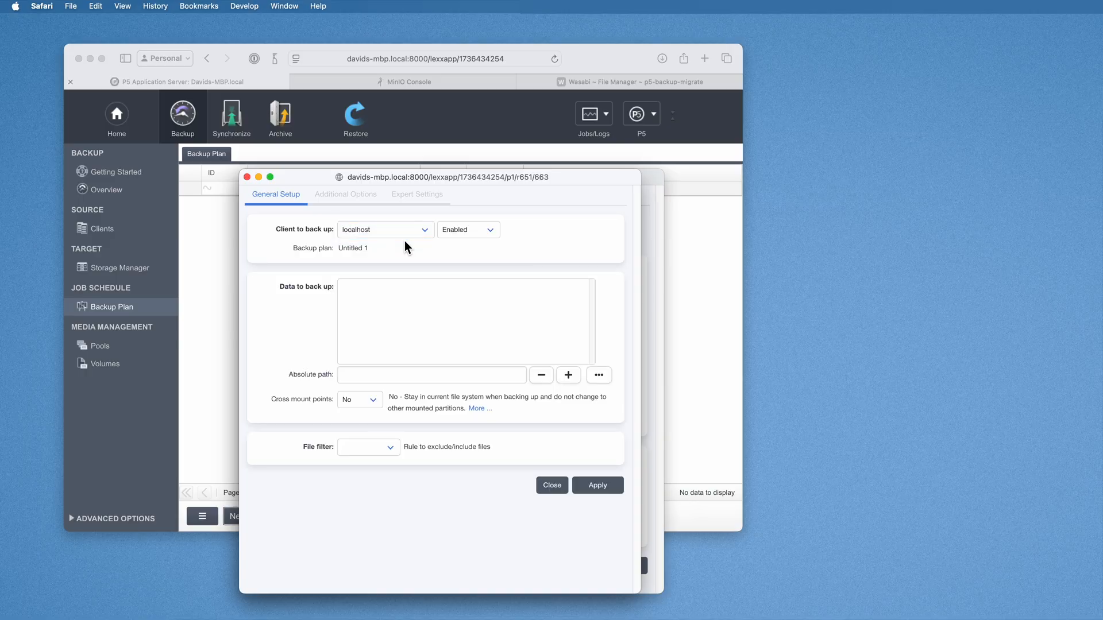
Choose the photos folder on the user's Desktop as the data to back up.
click(600, 376)
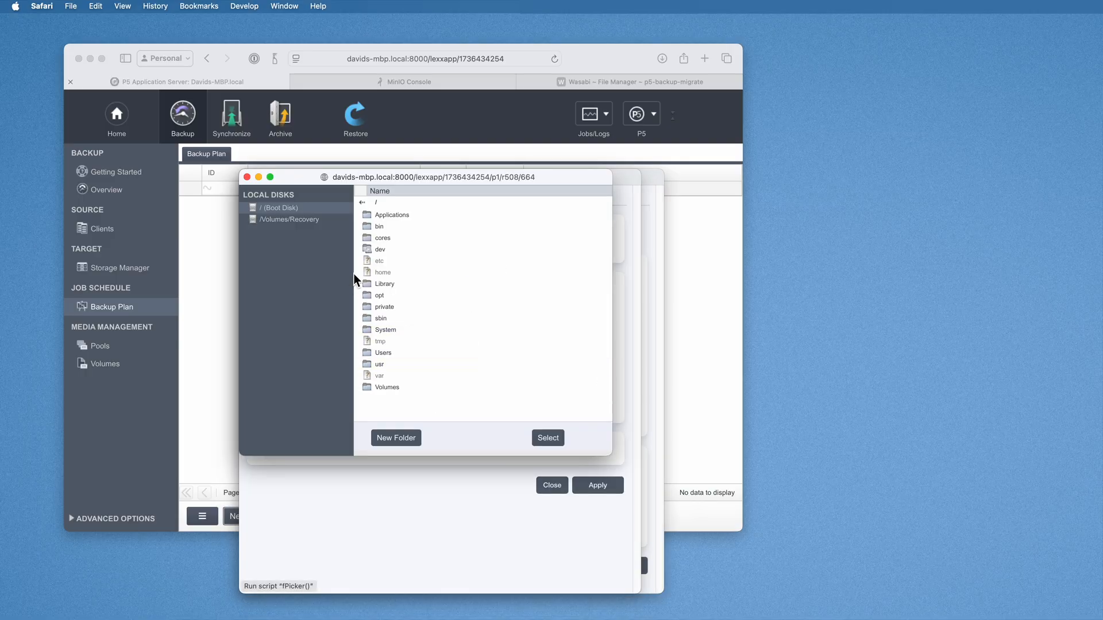
double_click(406, 354)
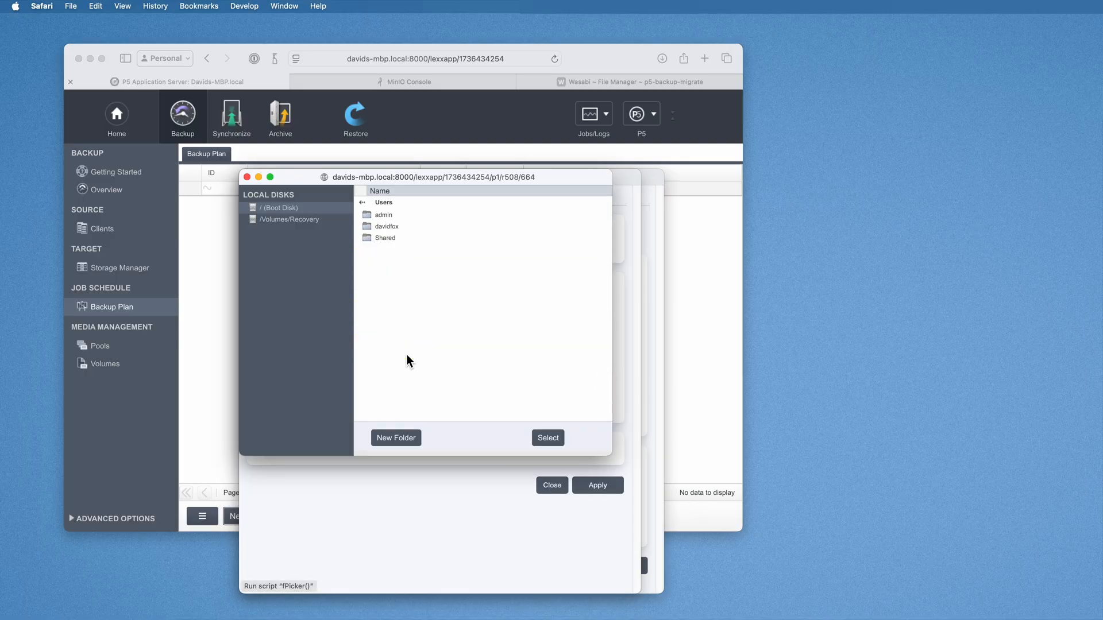
double_click(387, 226)
double_click(394, 237)
scroll(479, 304, down, 3)
click(480, 336)
click(547, 437)
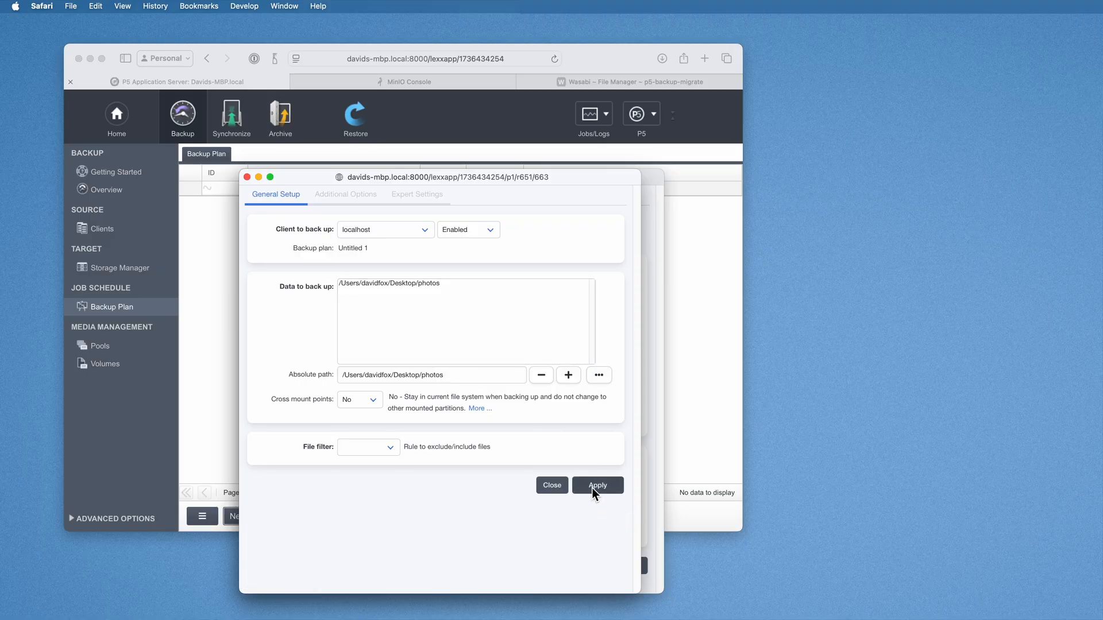
Check the selected photos path, keep localhost as the client, and apply the backup task.
click(402, 282)
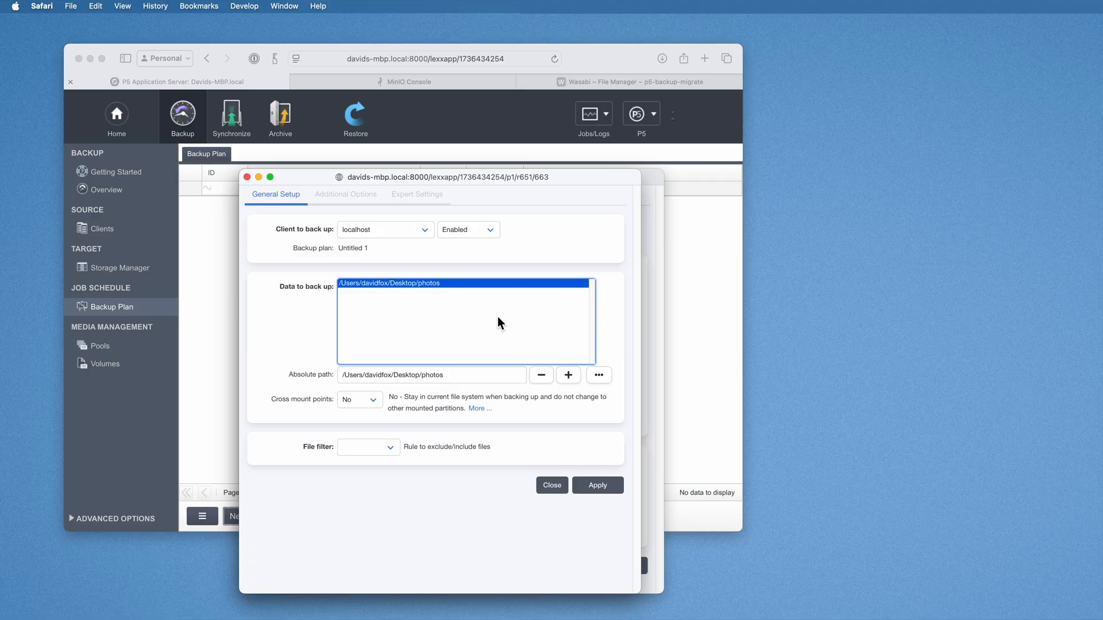
click(396, 230)
click(422, 263)
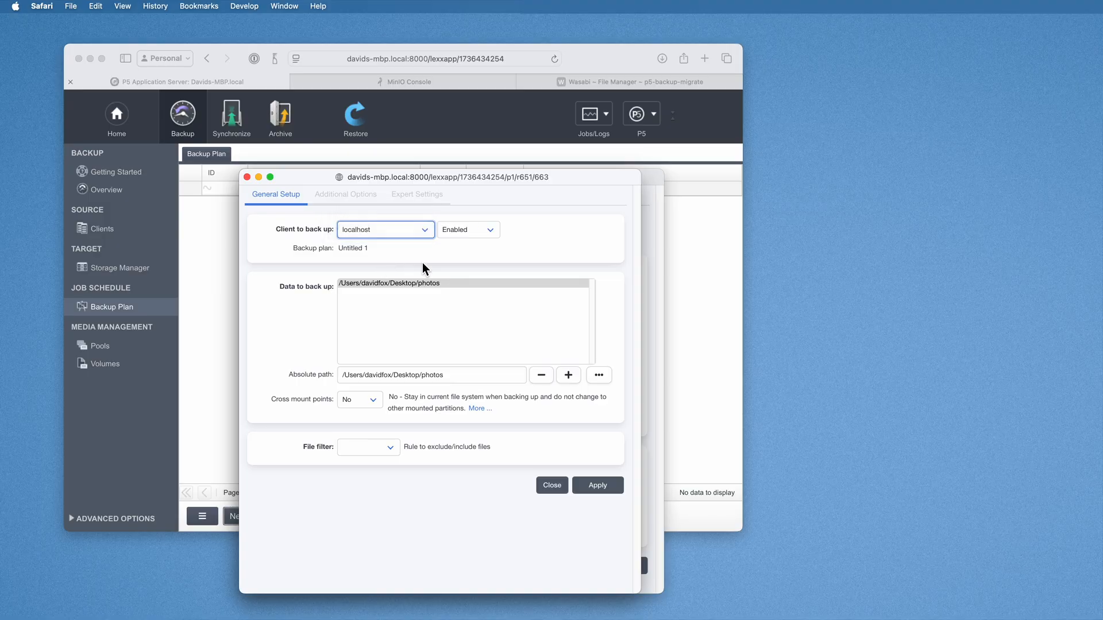
click(597, 485)
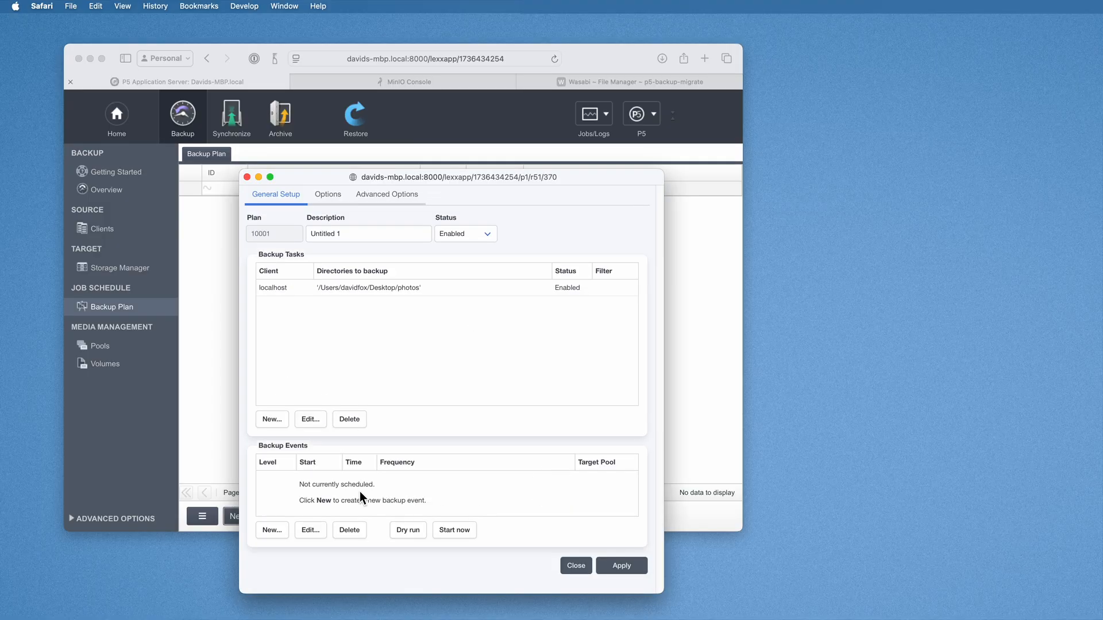
Add a backup event with Cloud_Backup as the target storage, and apply the backup plan.
click(272, 534)
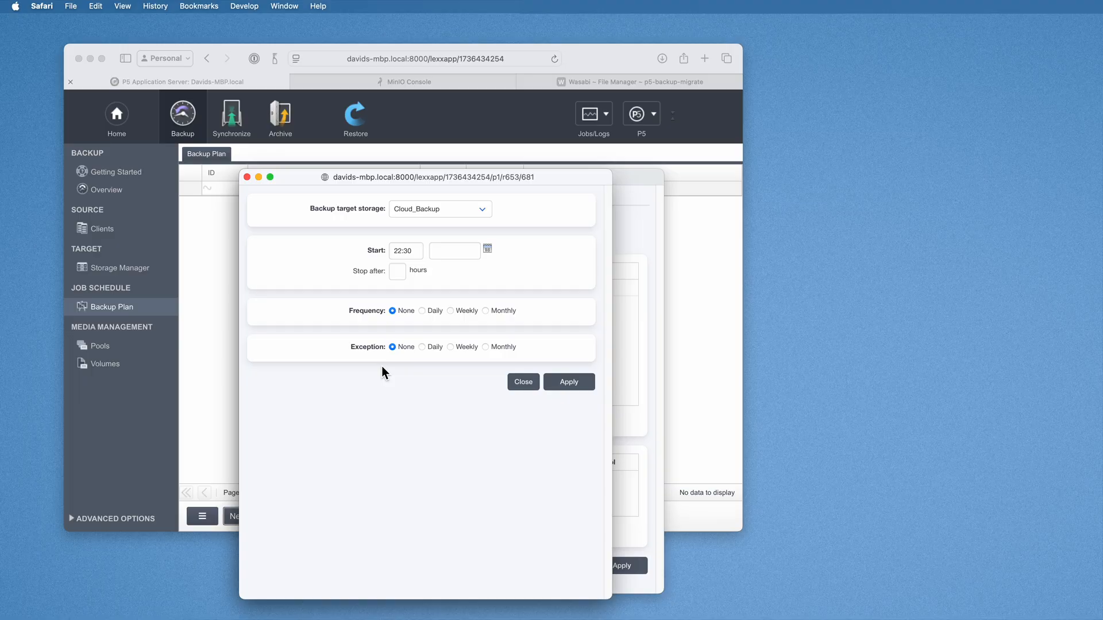
click(482, 220)
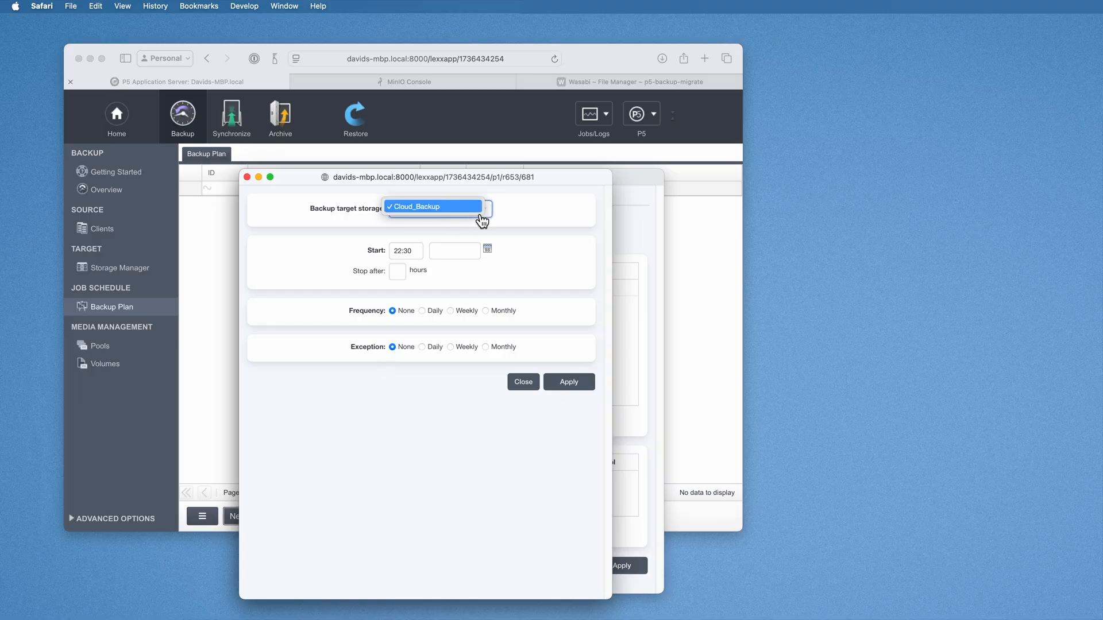
click(449, 209)
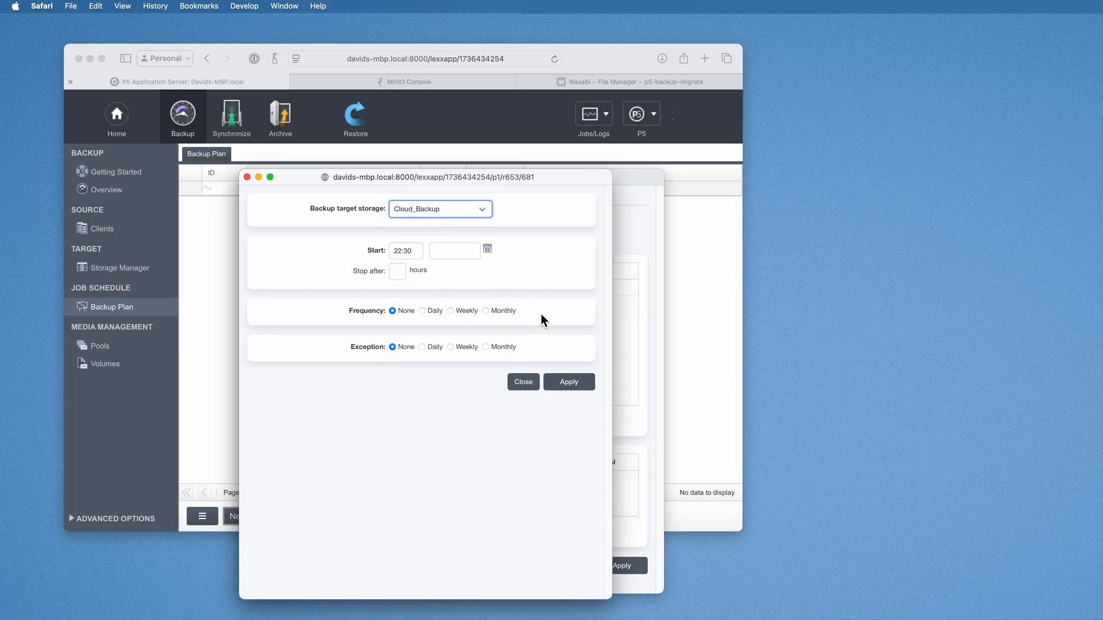
click(568, 382)
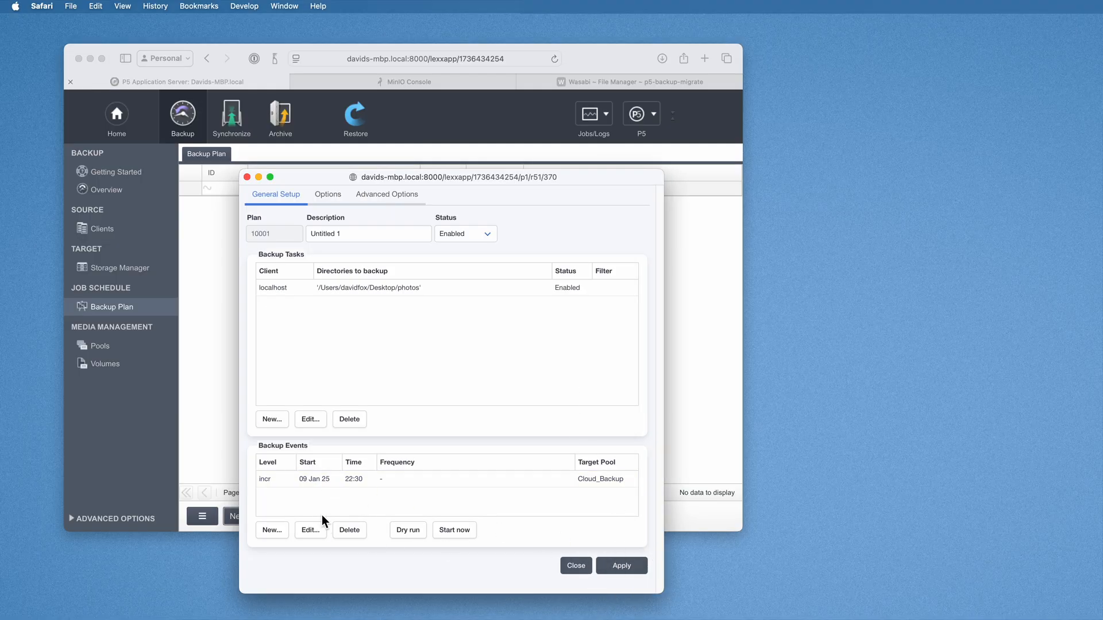
click(615, 567)
Start the plan's backup event immediately with the backup size left at 0 GByte (unlimited), and acknowledge the notice.
click(336, 480)
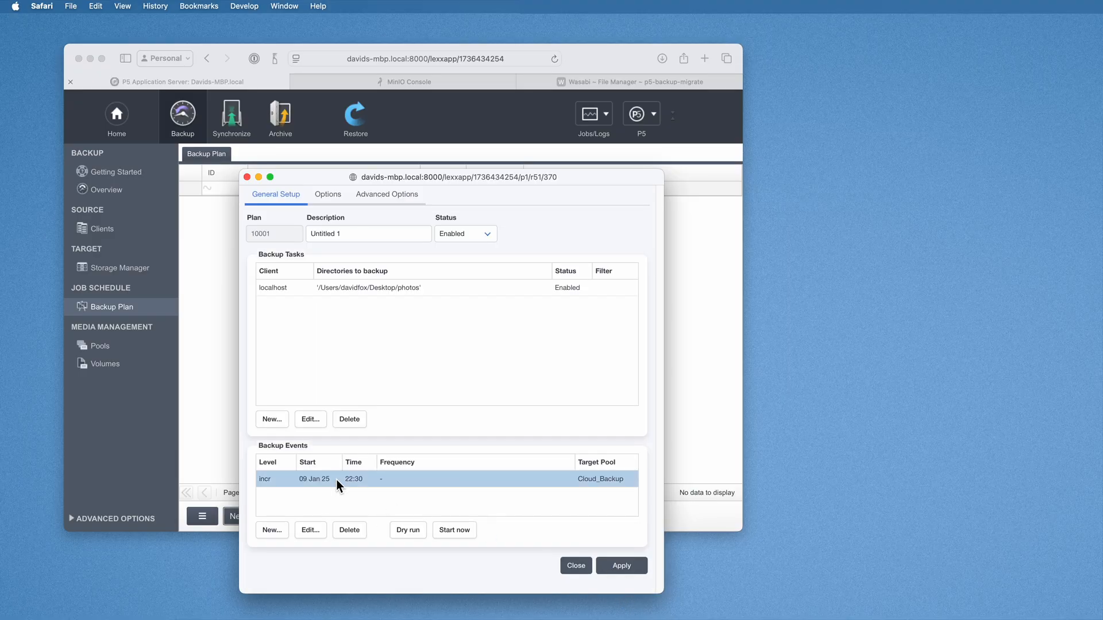
click(453, 531)
click(556, 405)
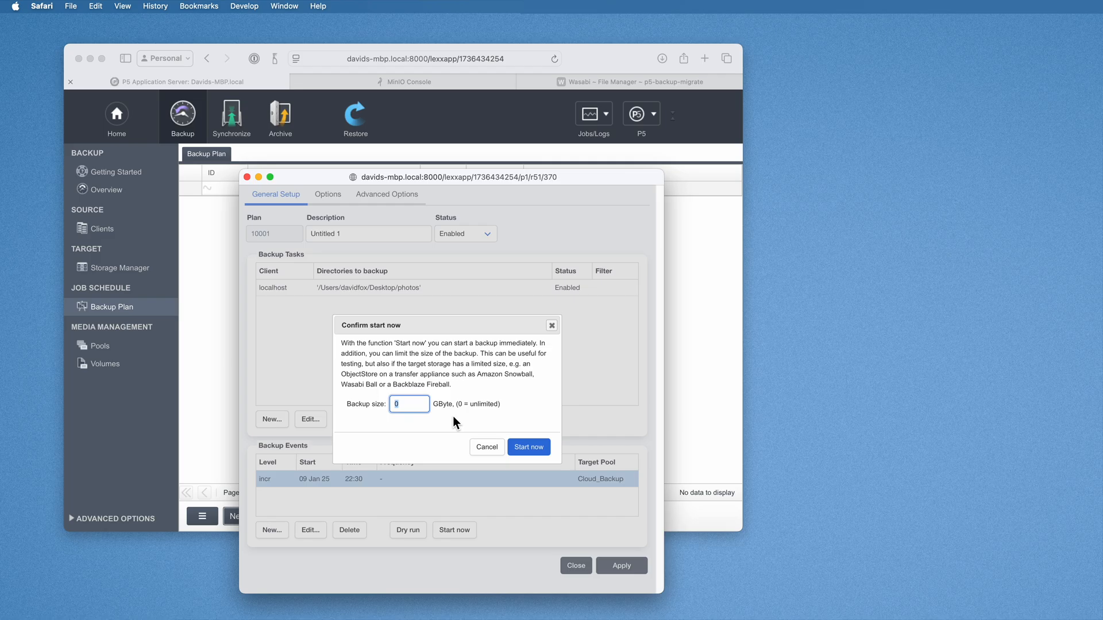
click(528, 447)
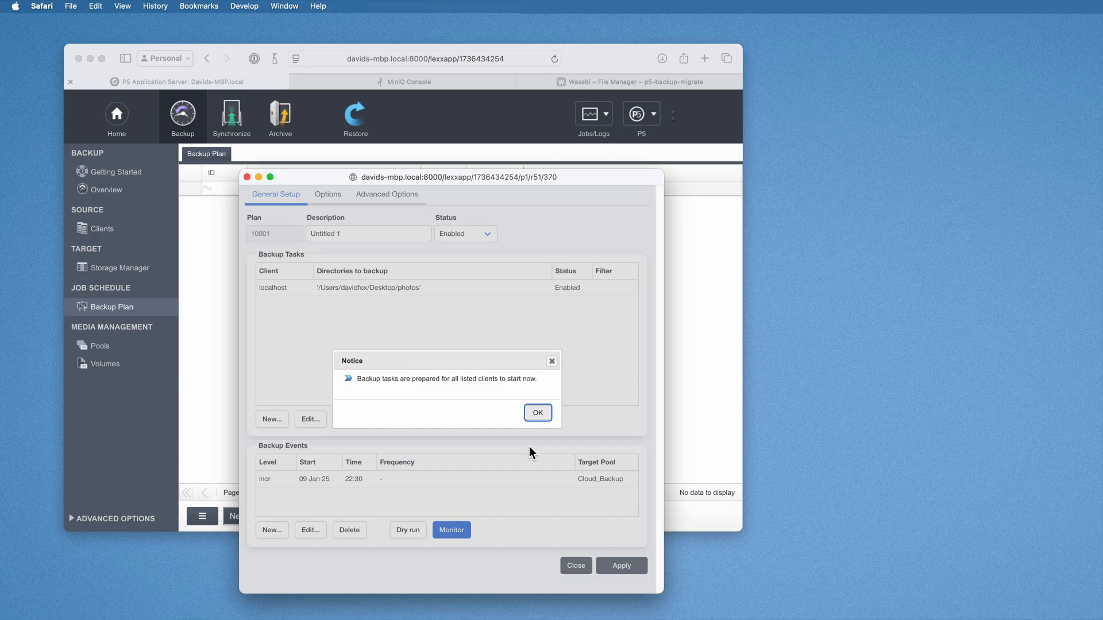
click(544, 412)
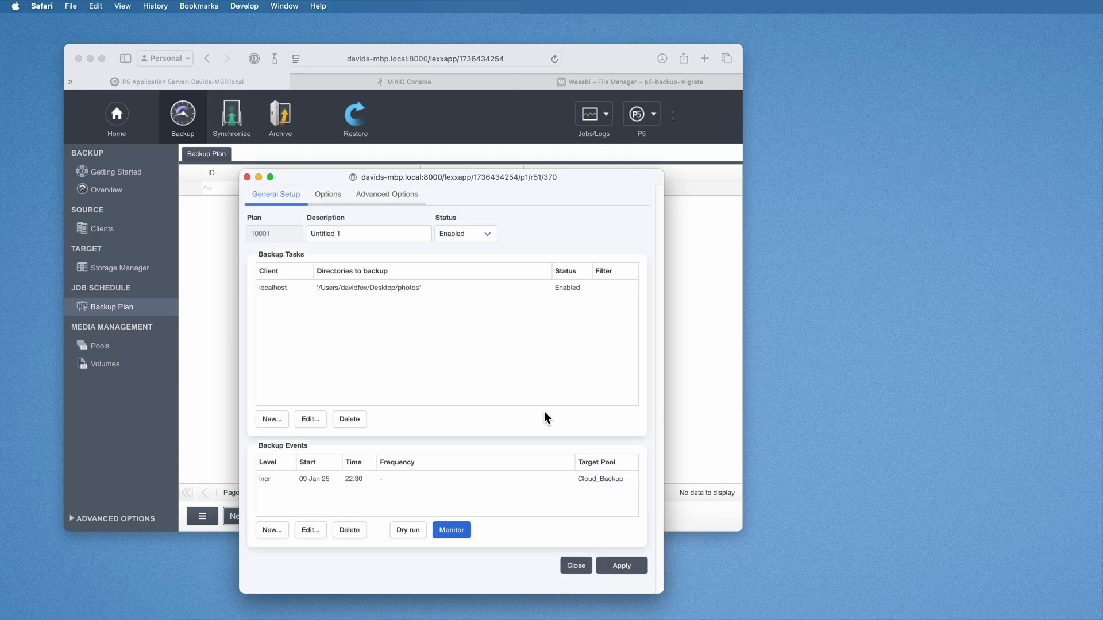
Monitor the running backup job in an enlarged job monitor with the scheduled jobs collapsed and the job's details expanded.
click(449, 531)
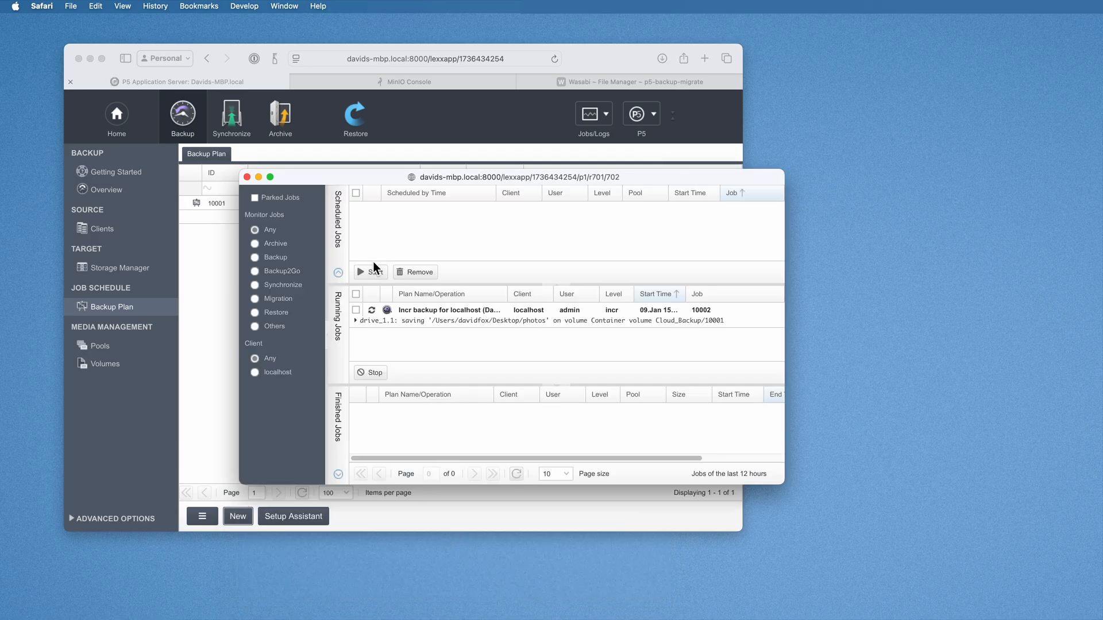
drag(784, 484, 848, 580)
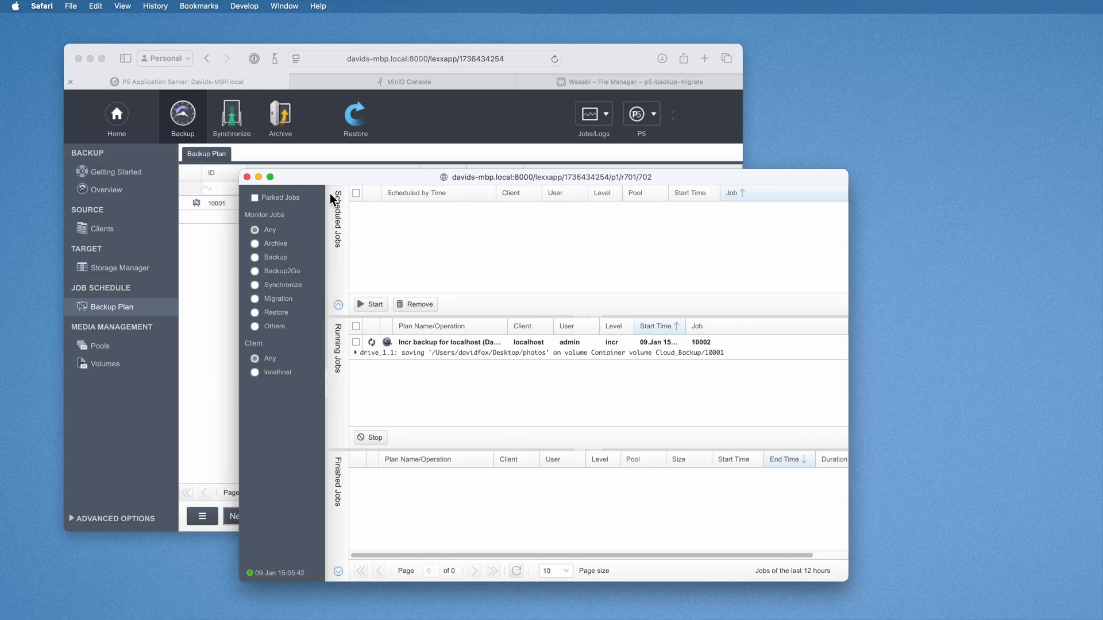
click(337, 205)
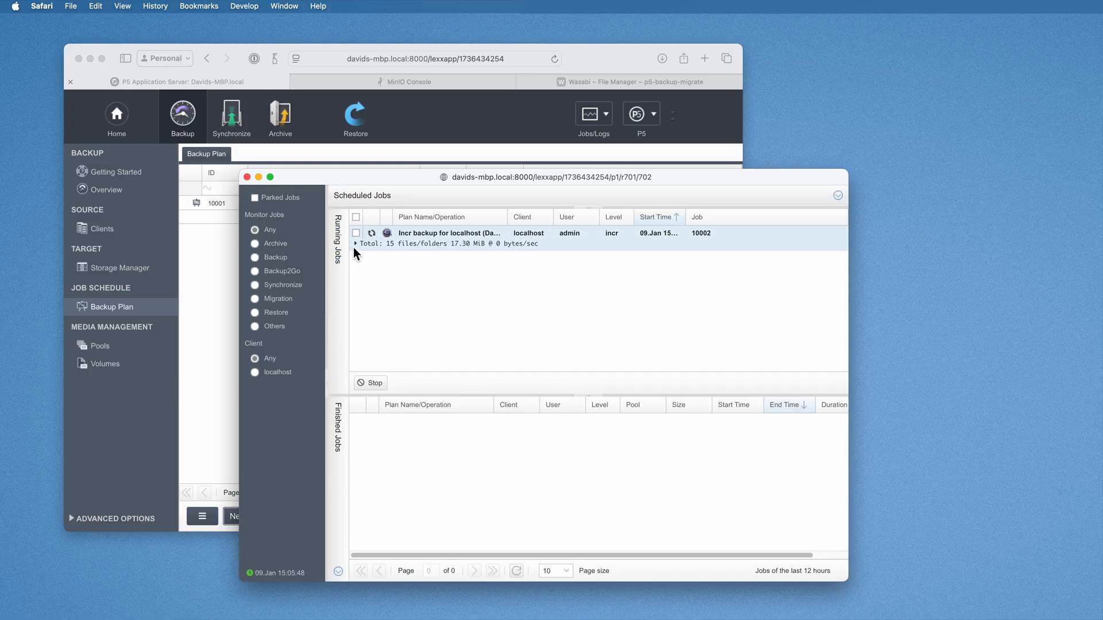
click(354, 245)
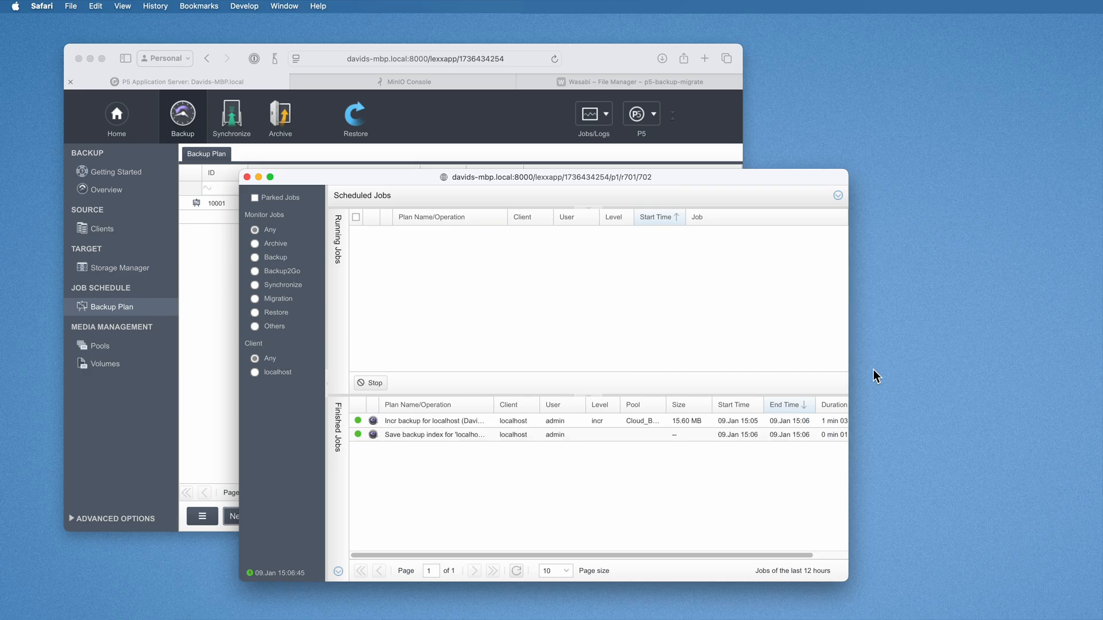
Examine the protocol of the finished incremental backup job for localhost, and close it.
click(410, 421)
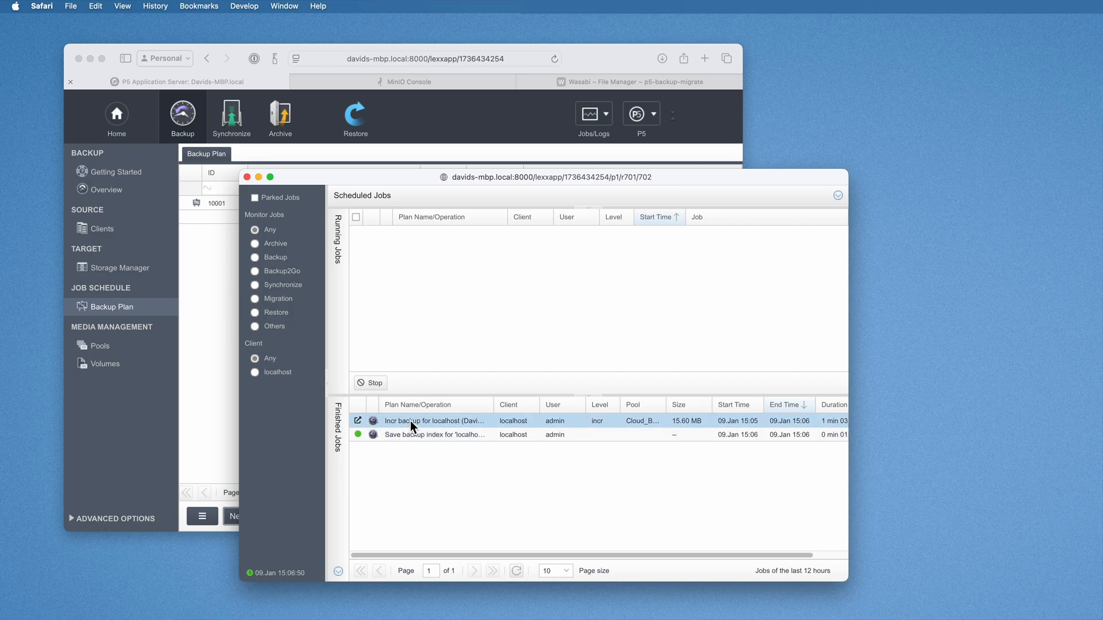
double_click(410, 420)
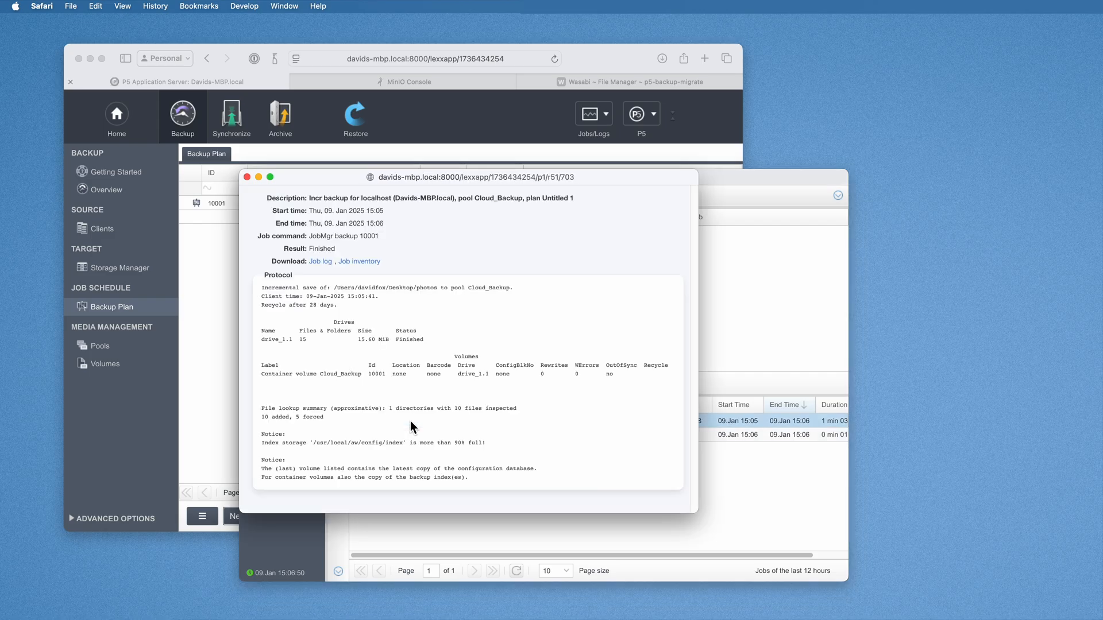
click(247, 177)
Switch to the MinIO Console and refresh the local-test bucket to check for the backed-up objects.
click(410, 82)
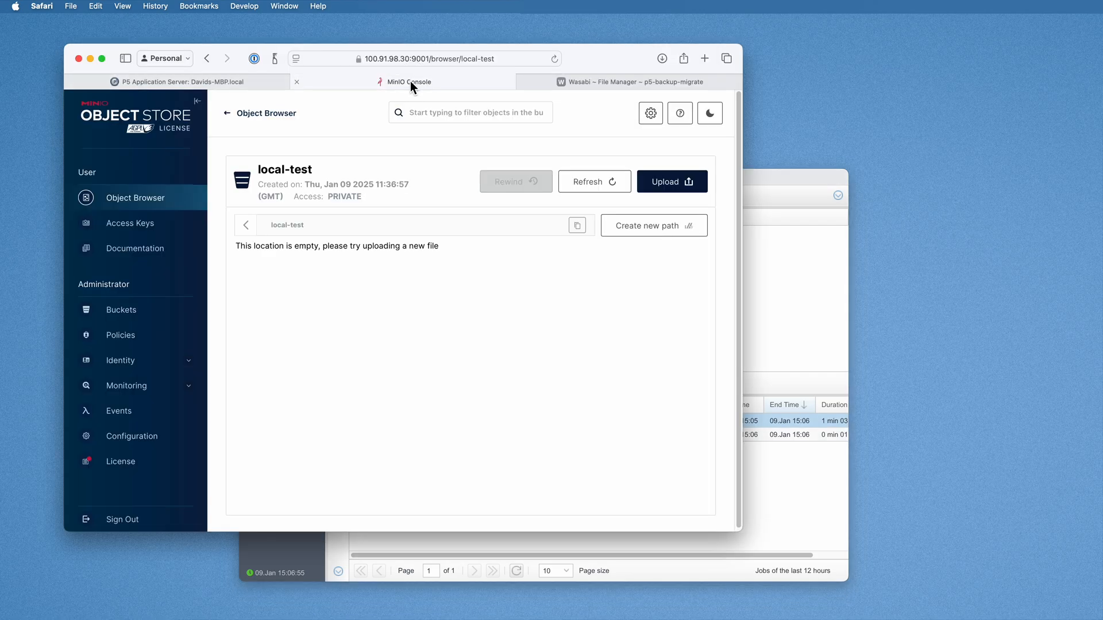
click(581, 182)
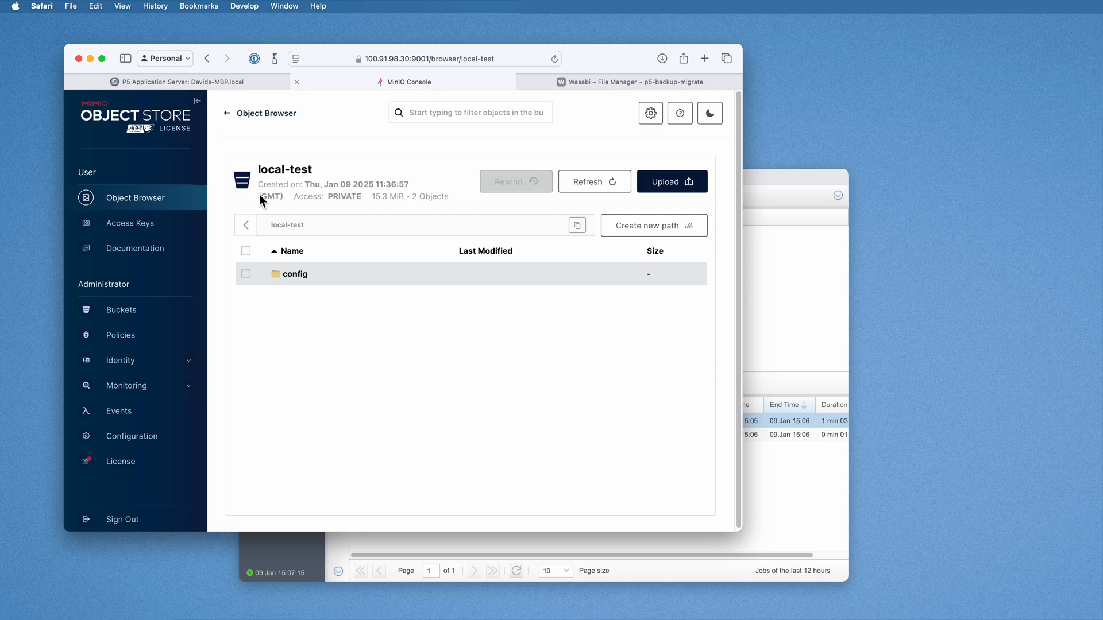
Return to the P5 backup plan, and duplicate all the JPG images in the photos folder in Finder.
click(196, 85)
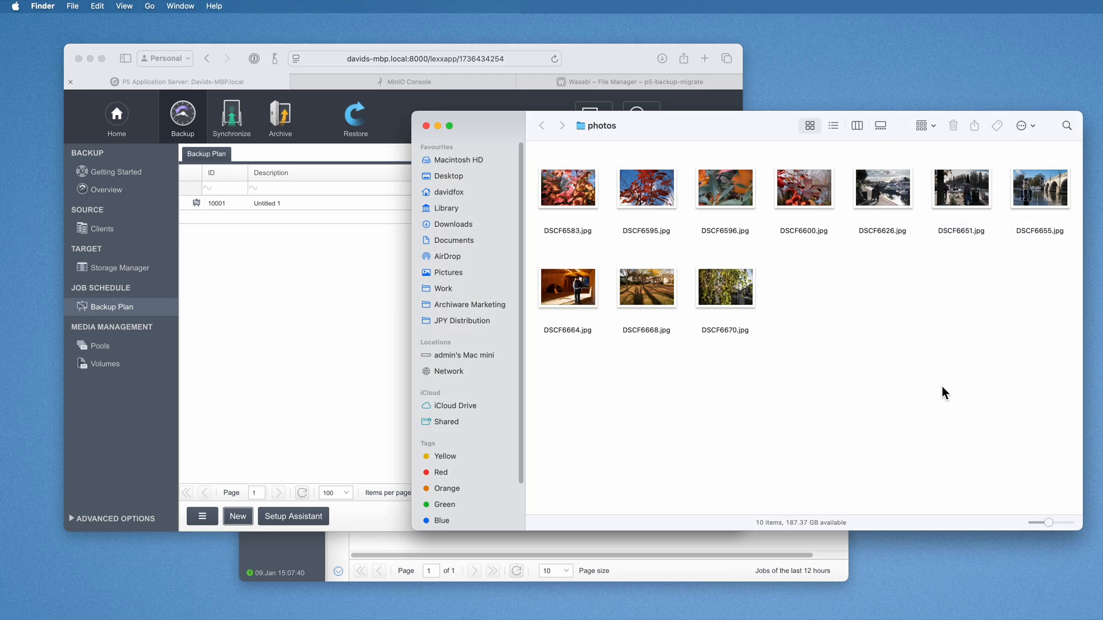
drag(1018, 307, 725, 371)
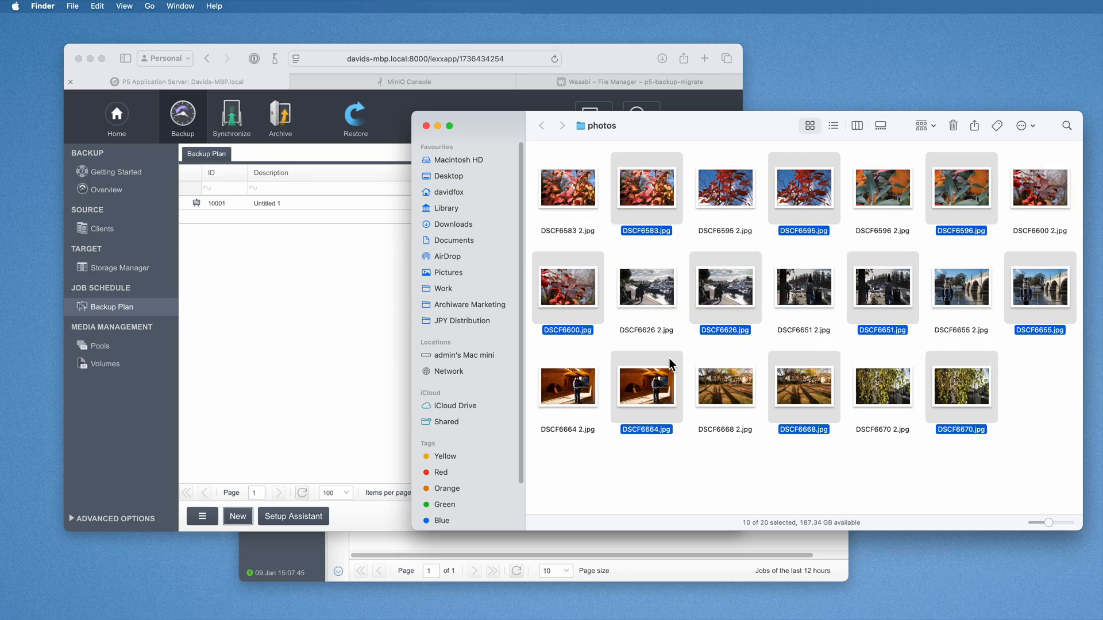
Start plan 10001's backup event immediately for all listed clients with the backup size left at 0 GByte, and acknowledge the notice.
click(312, 258)
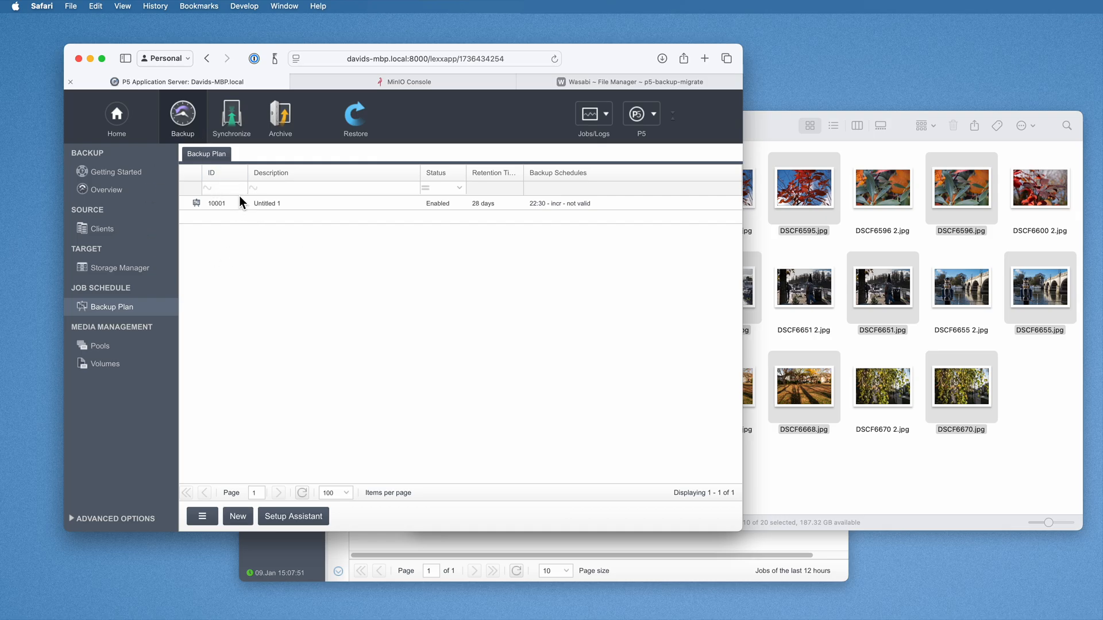
double_click(230, 203)
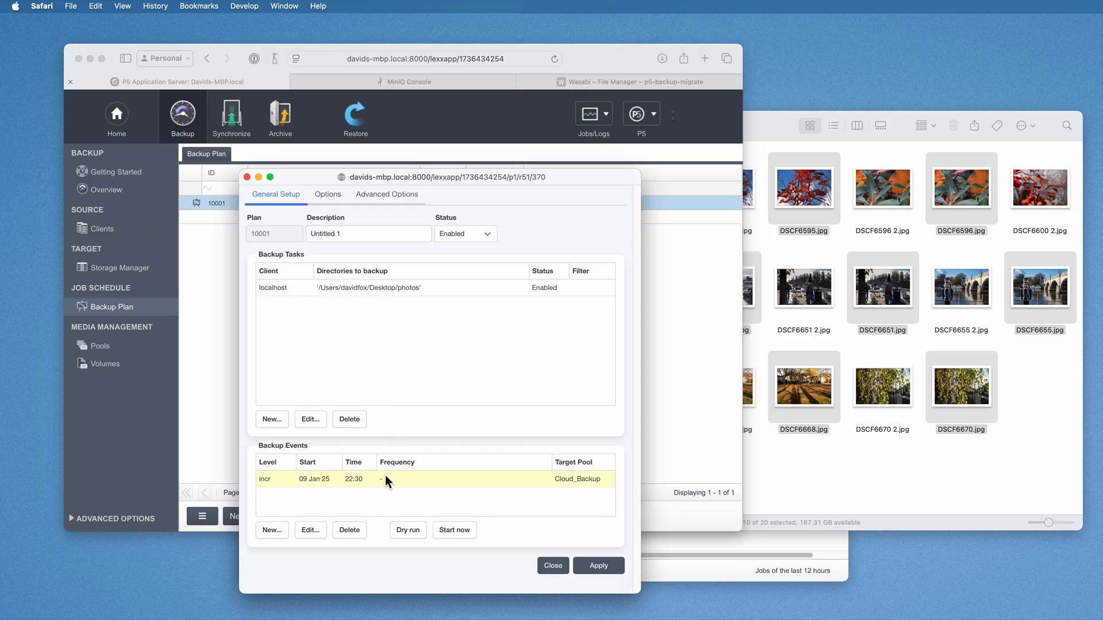
click(385, 481)
click(455, 530)
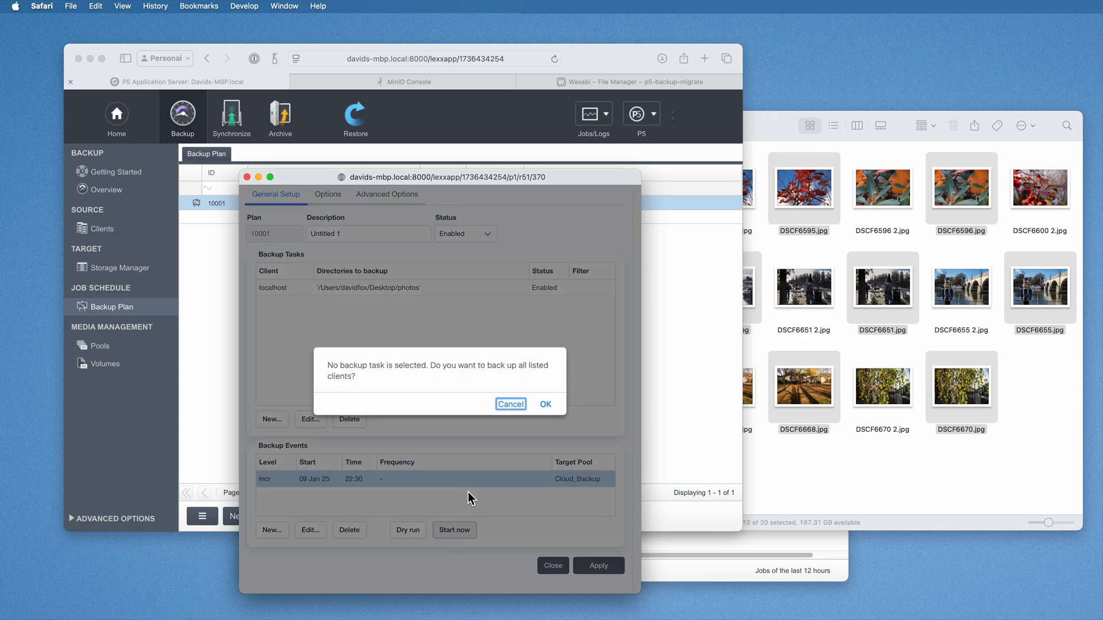
click(546, 405)
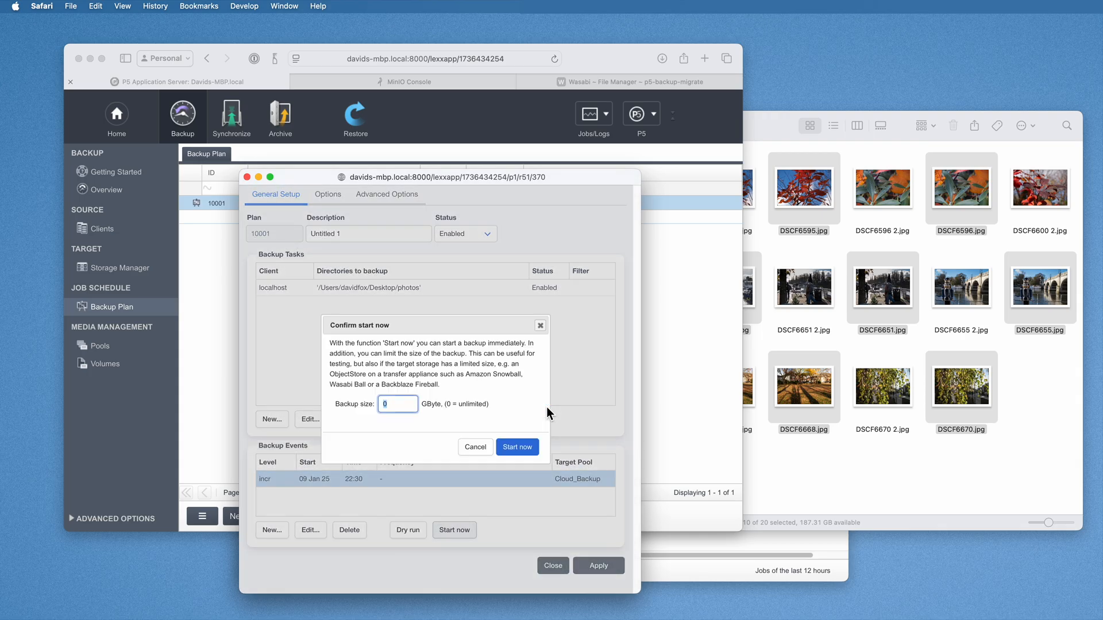
click(517, 447)
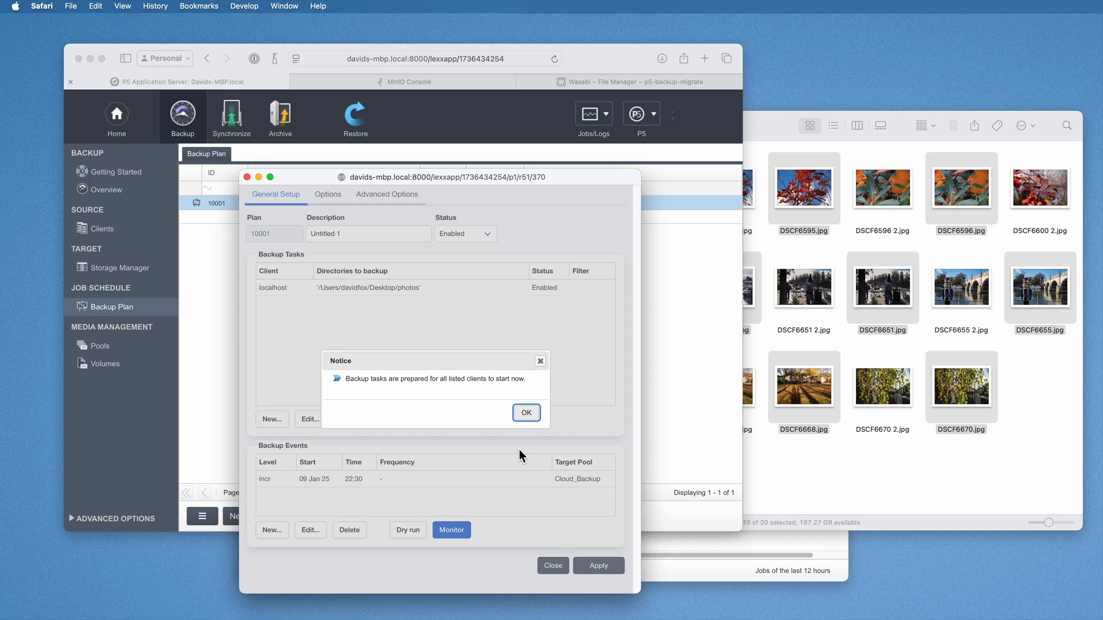
click(525, 412)
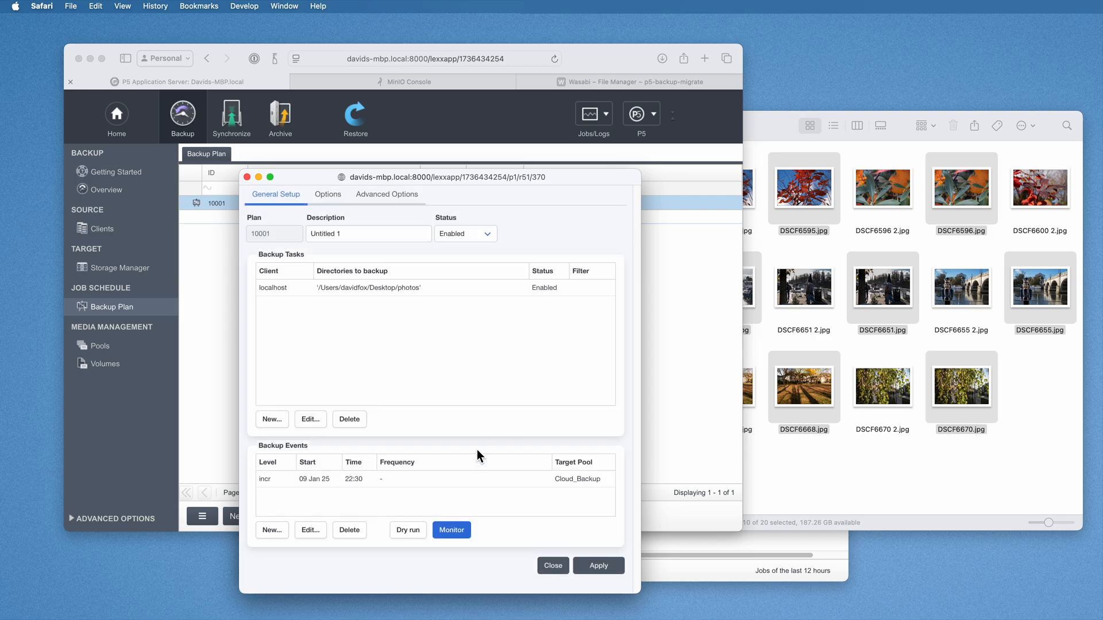
Monitor the second incremental backup job until it finishes, and select it in the finished jobs.
click(452, 529)
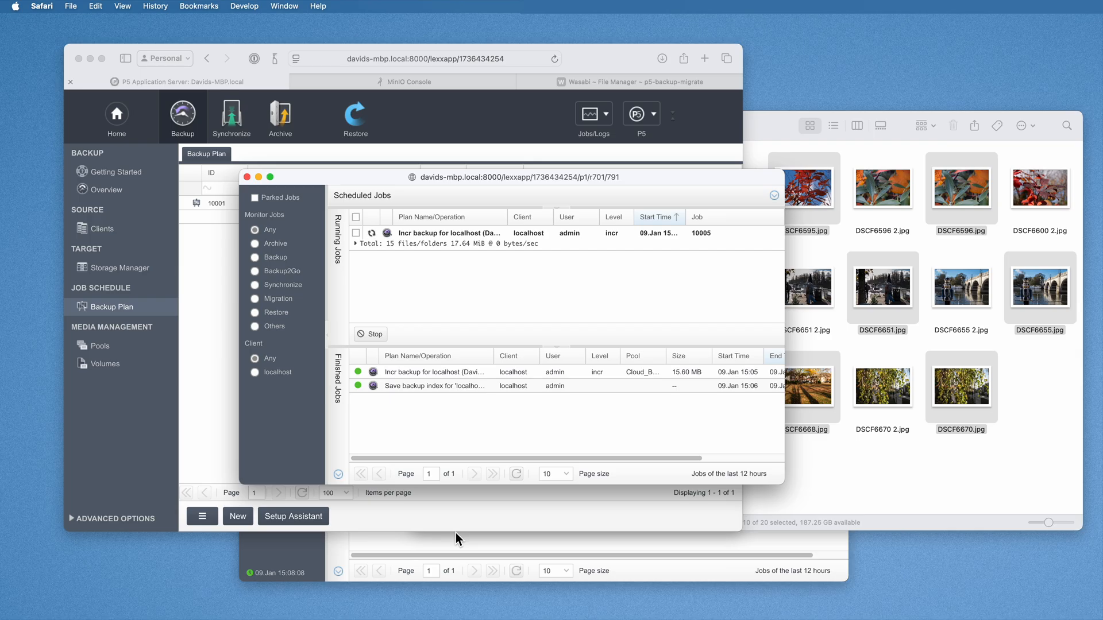
click(443, 374)
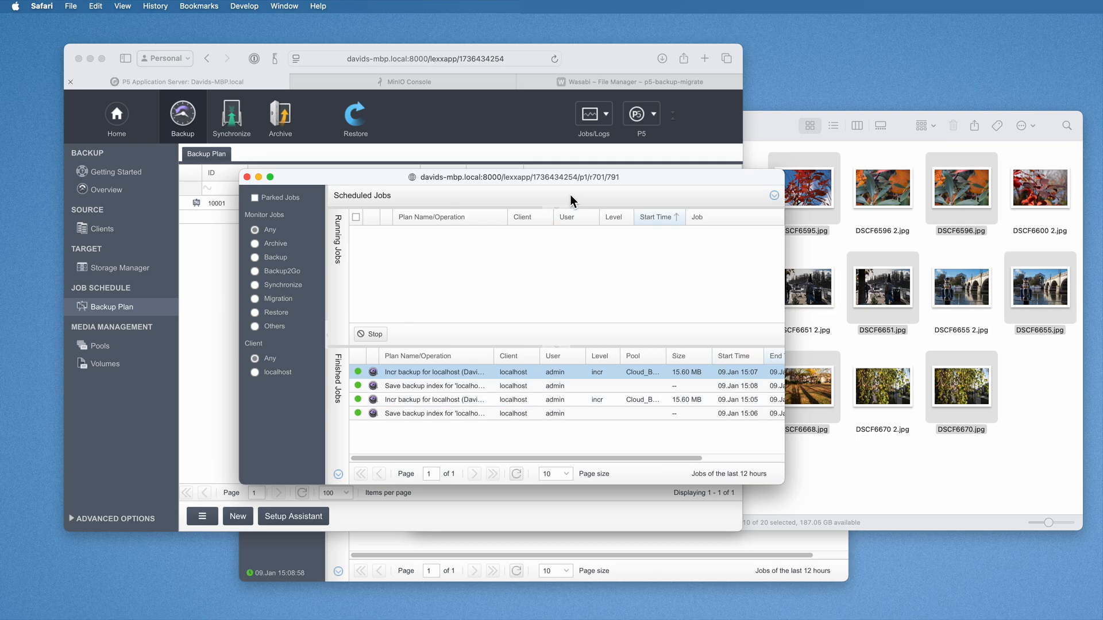
Browse the localhost backup index in Restore down to the Desktop/photos folder.
click(478, 129)
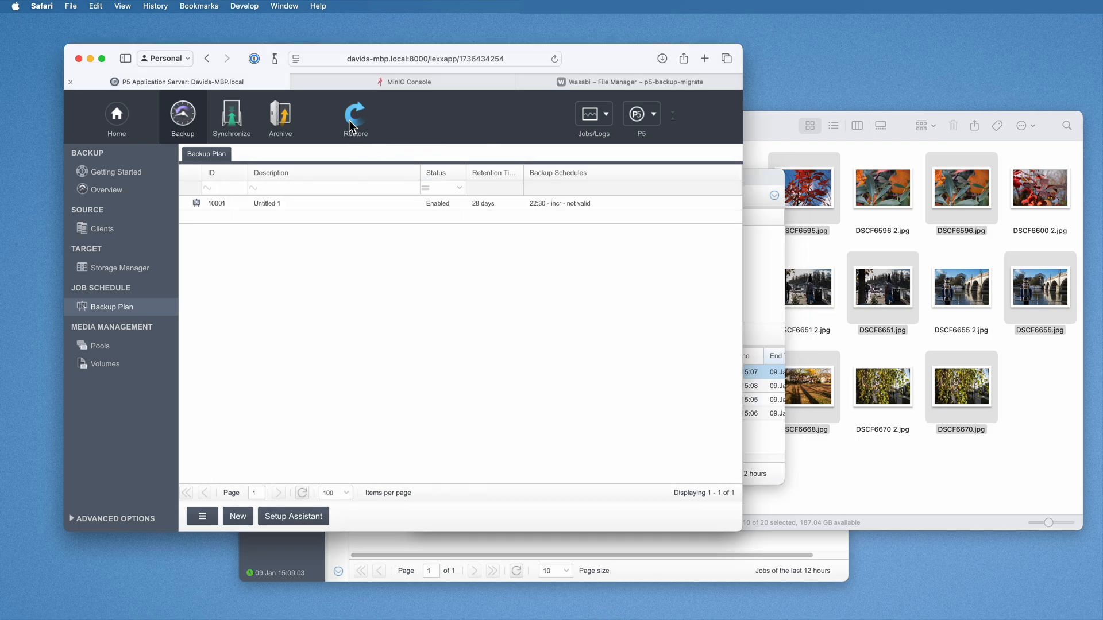
click(351, 126)
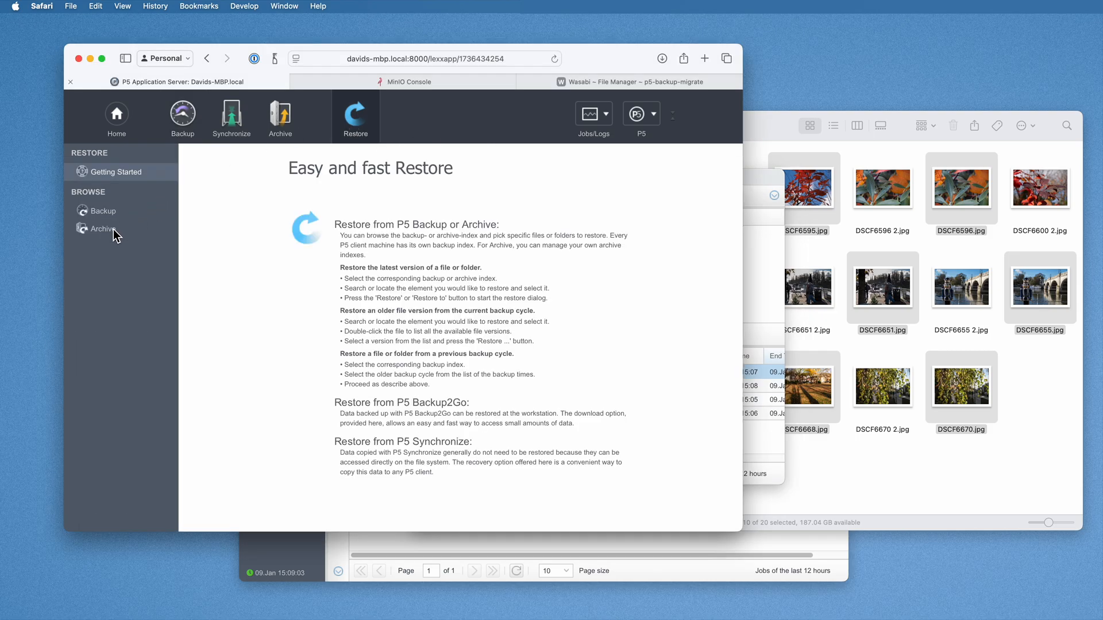
click(111, 218)
click(234, 217)
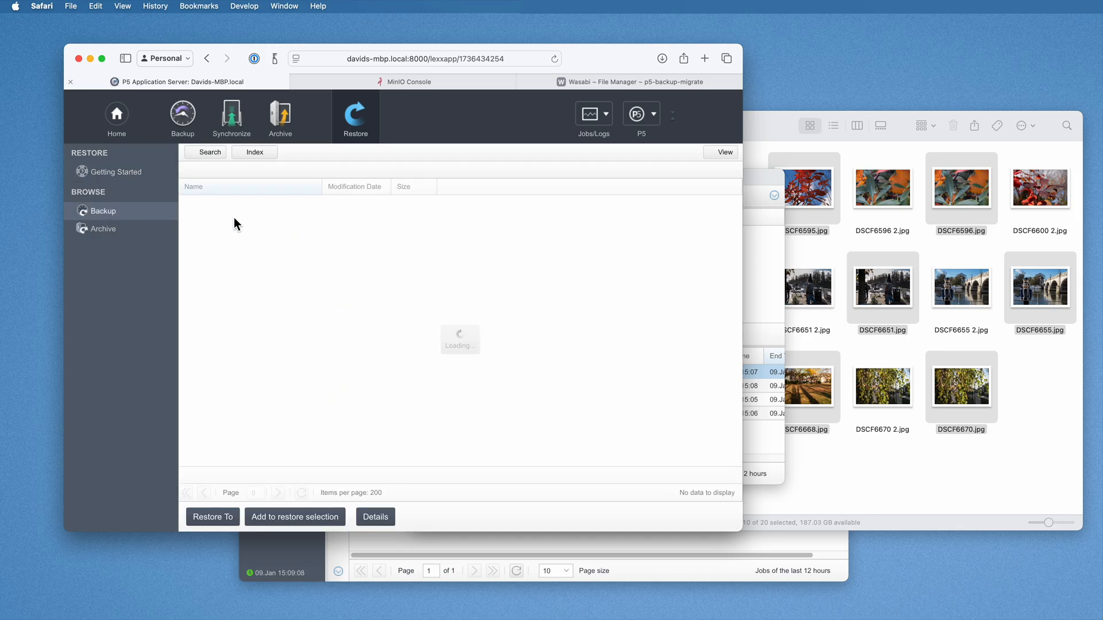
double_click(202, 201)
double_click(201, 202)
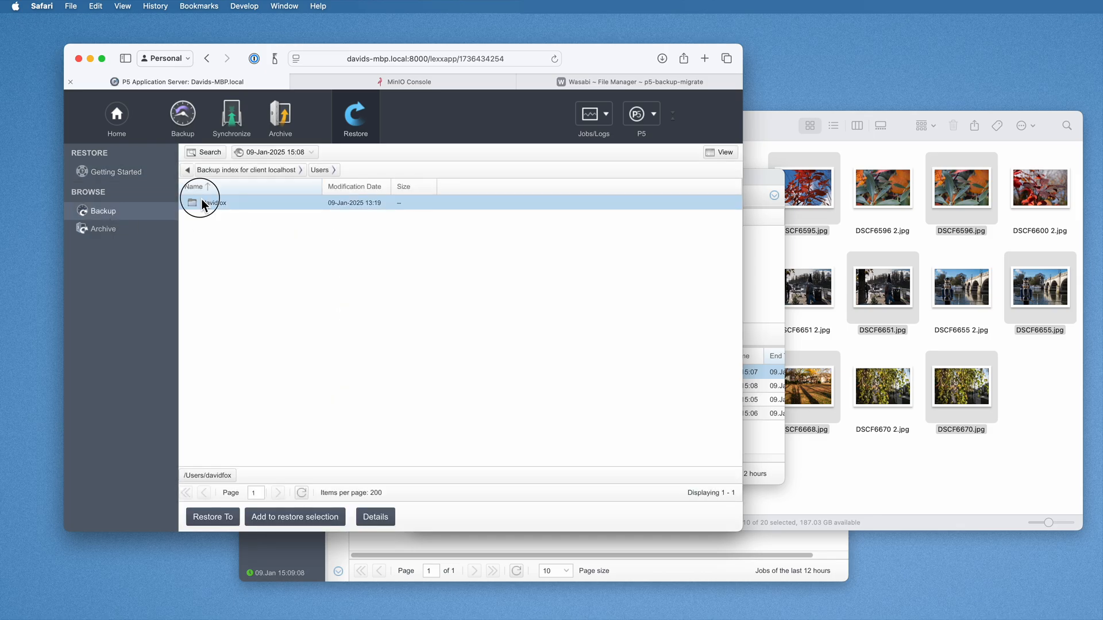
double_click(201, 202)
double_click(201, 202)
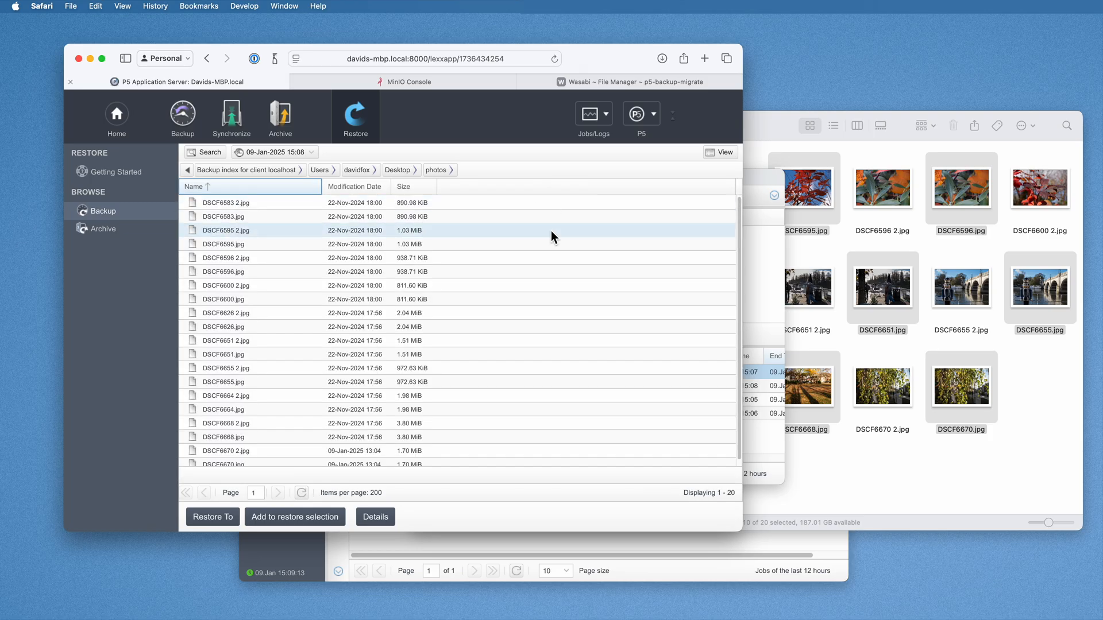
Compare the indexed files with the photos folder in Finder, and select DSCF6596 2.jpg through DSCF6626.jpg in the index.
click(902, 500)
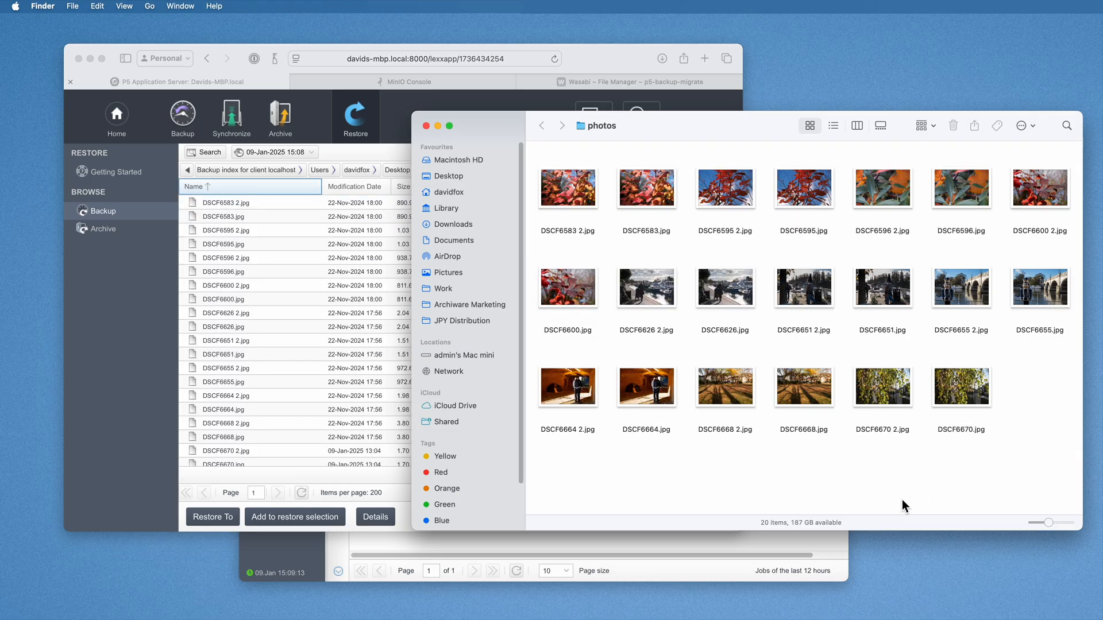
click(334, 357)
scroll(333, 357, down, 1)
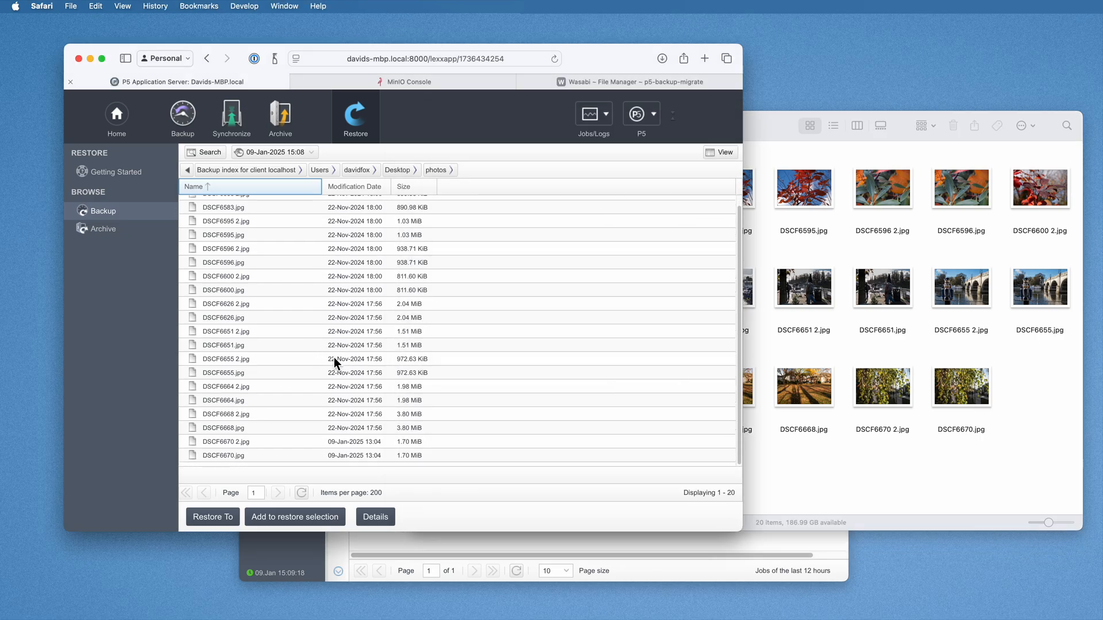
scroll(333, 357, up, 1)
click(299, 252)
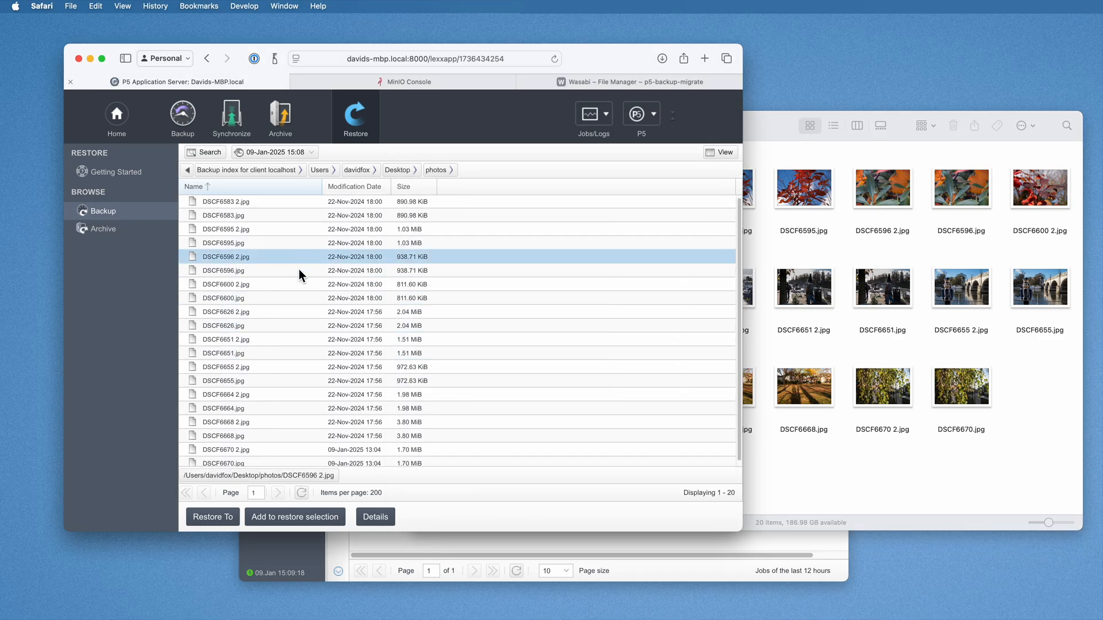
shift+click(302, 325)
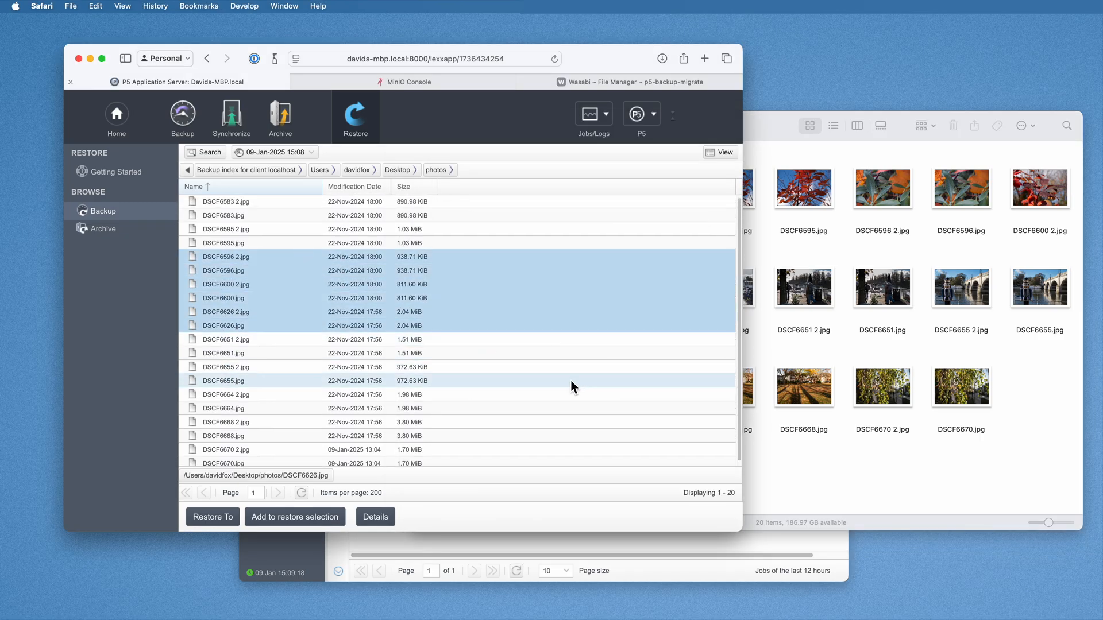
View the photos folder's index as of 09-Jan-2025 15:05, and return to the 15:08 backup time.
click(310, 154)
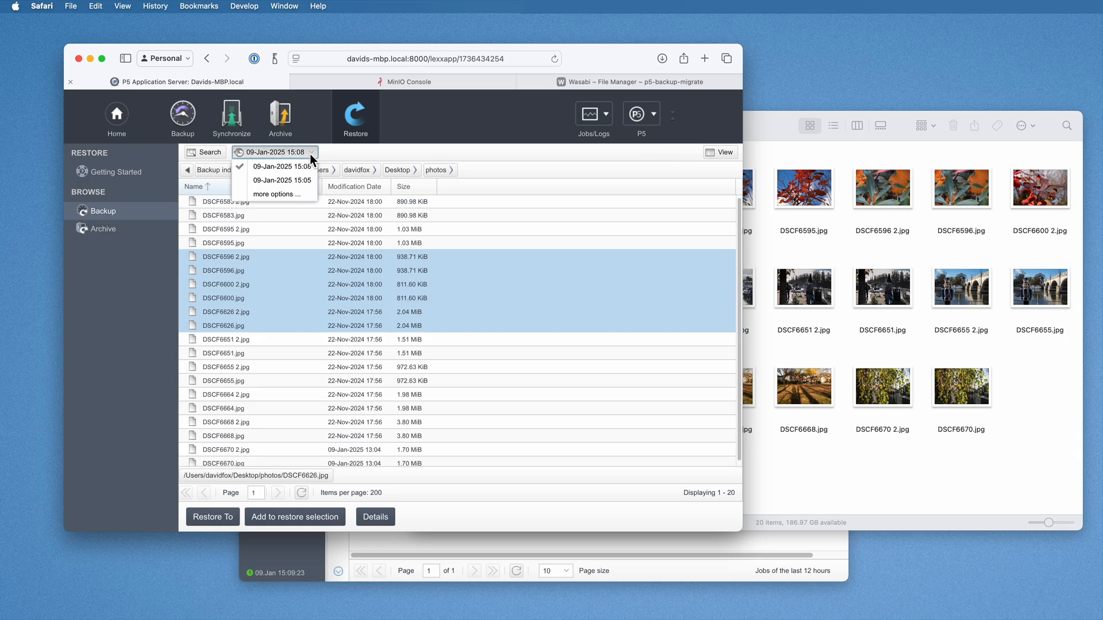
click(279, 182)
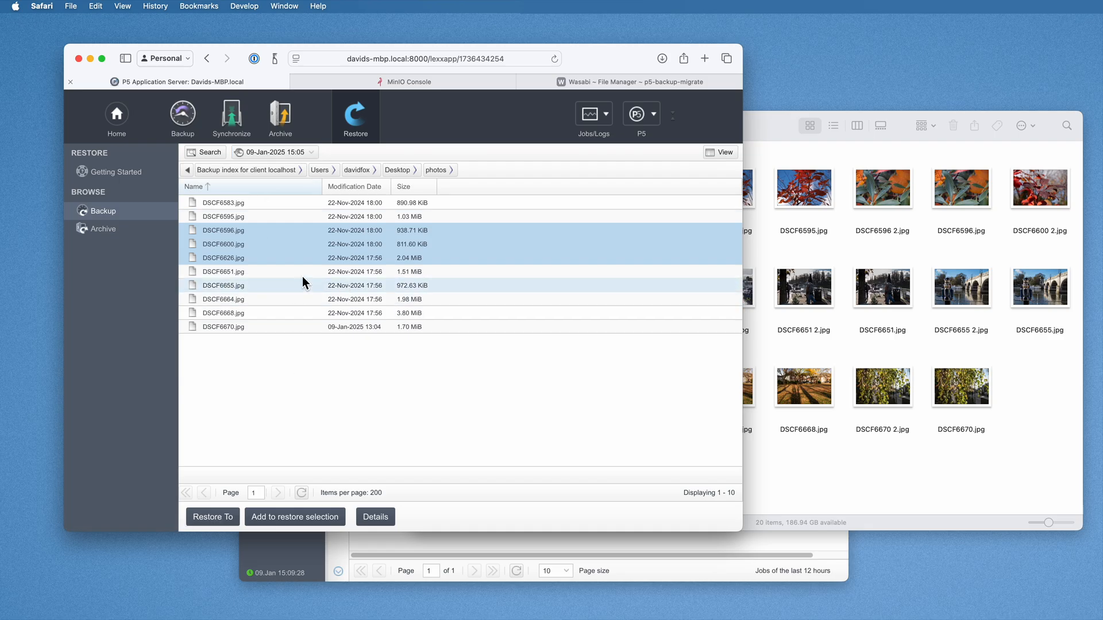
click(272, 153)
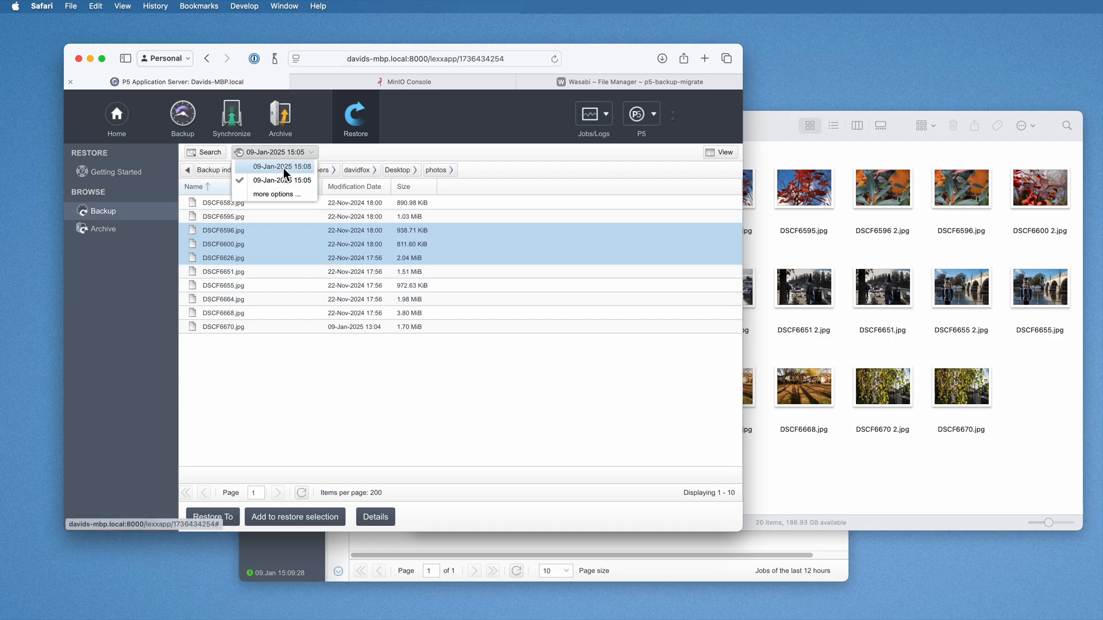
click(284, 168)
click(601, 326)
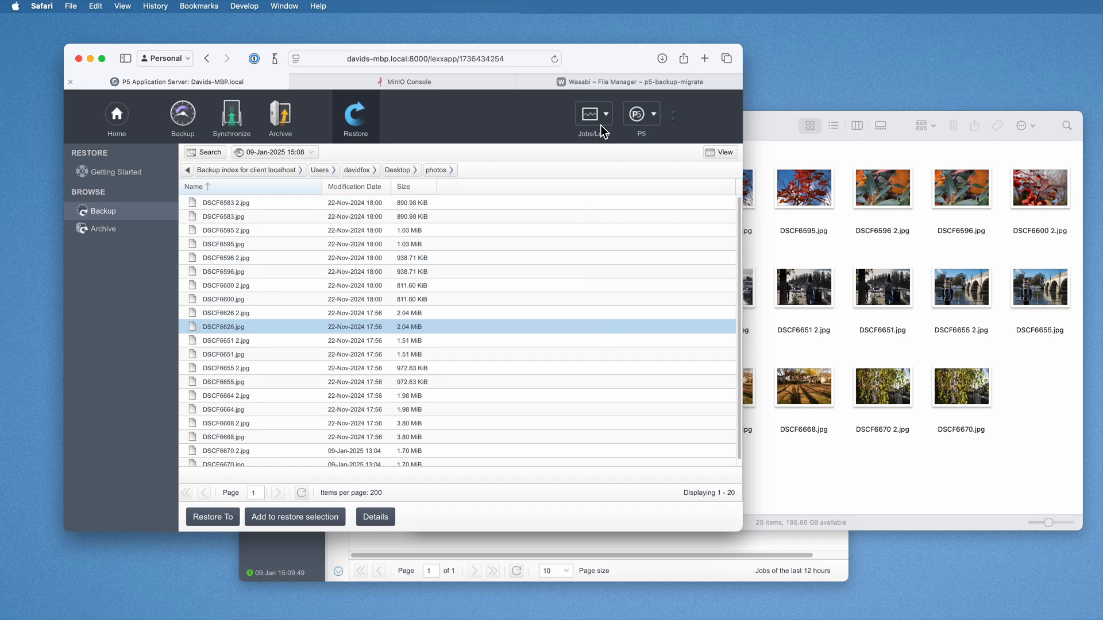
Check the p5-backup-migrate bucket in the Wasabi console, switch to Transmit, and move its window higher on the desktop.
click(589, 84)
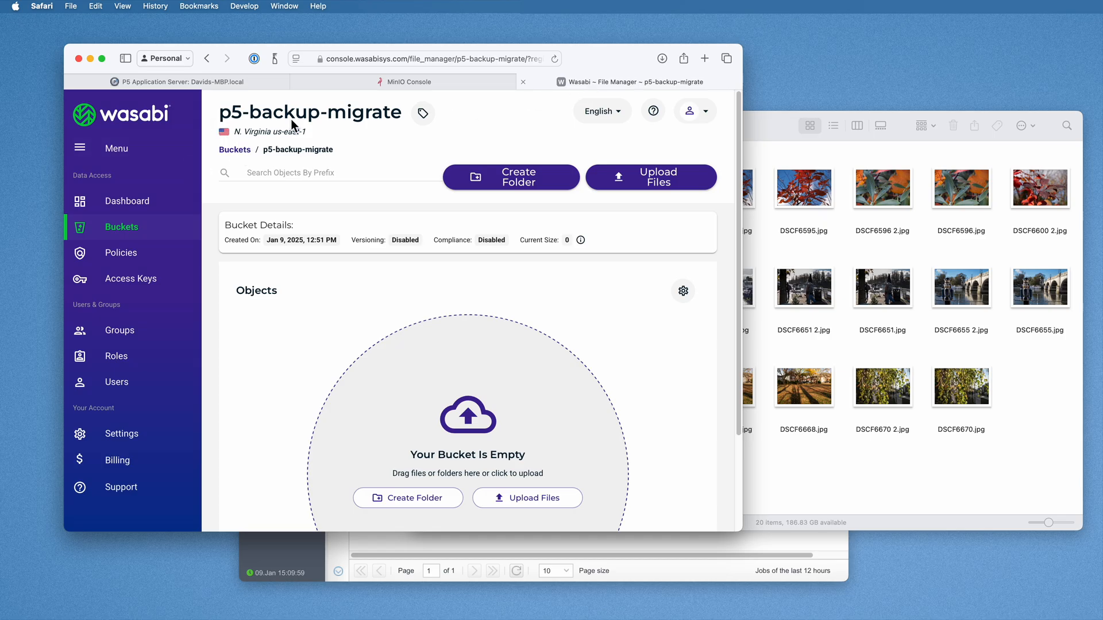
key(super+Tab)
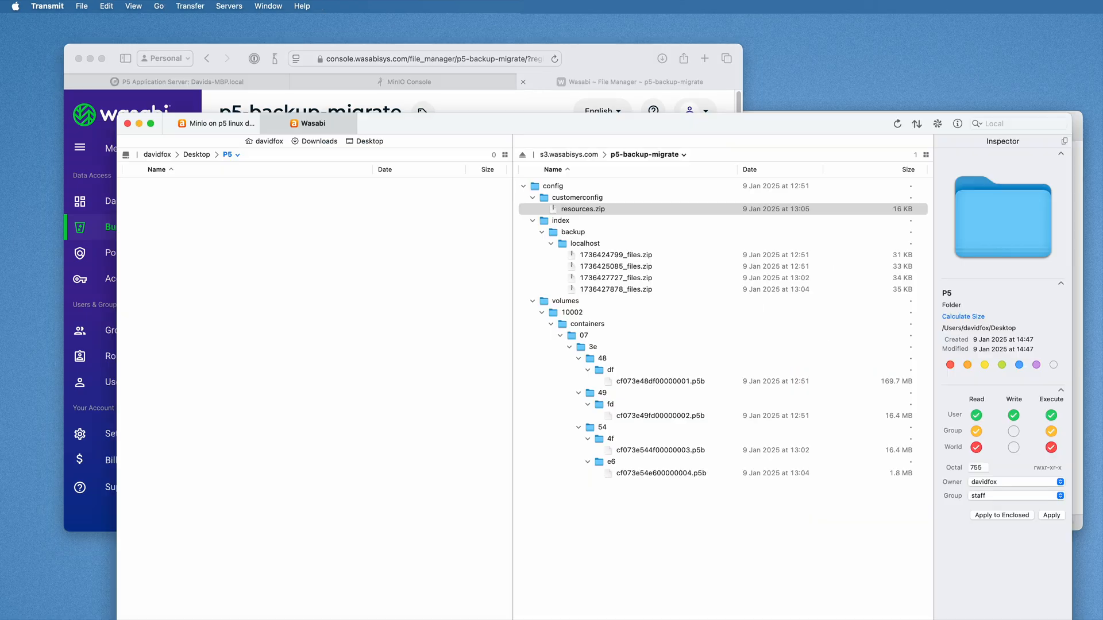
click(460, 119)
drag(460, 119, 447, 87)
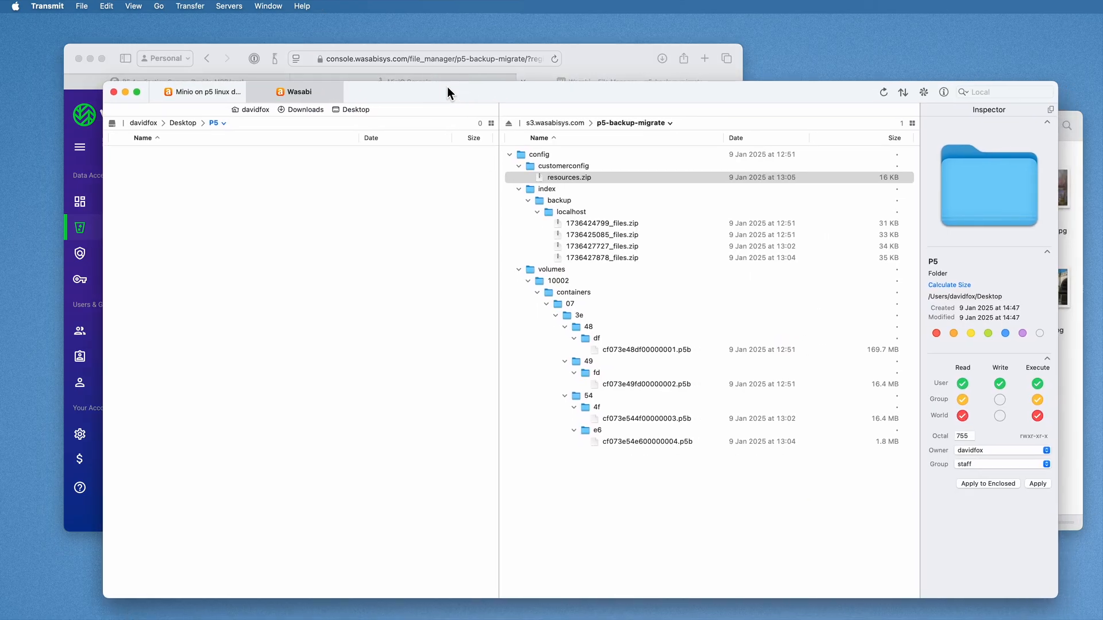
Refresh the MinIO connection's listing and select the config folder inside the local-test bucket.
click(200, 92)
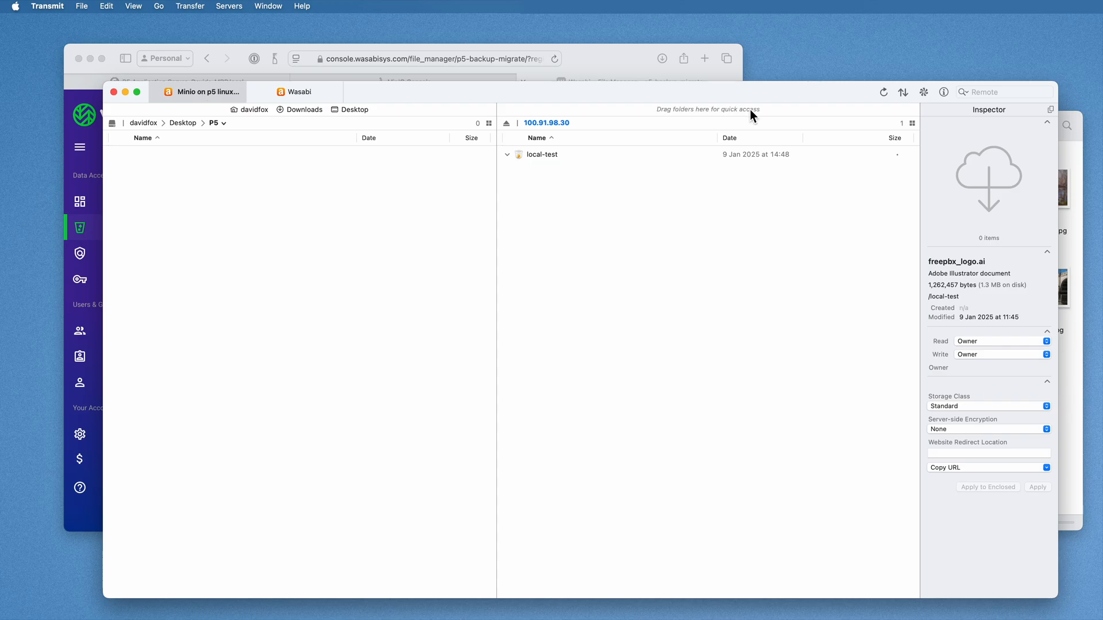
click(883, 93)
click(528, 170)
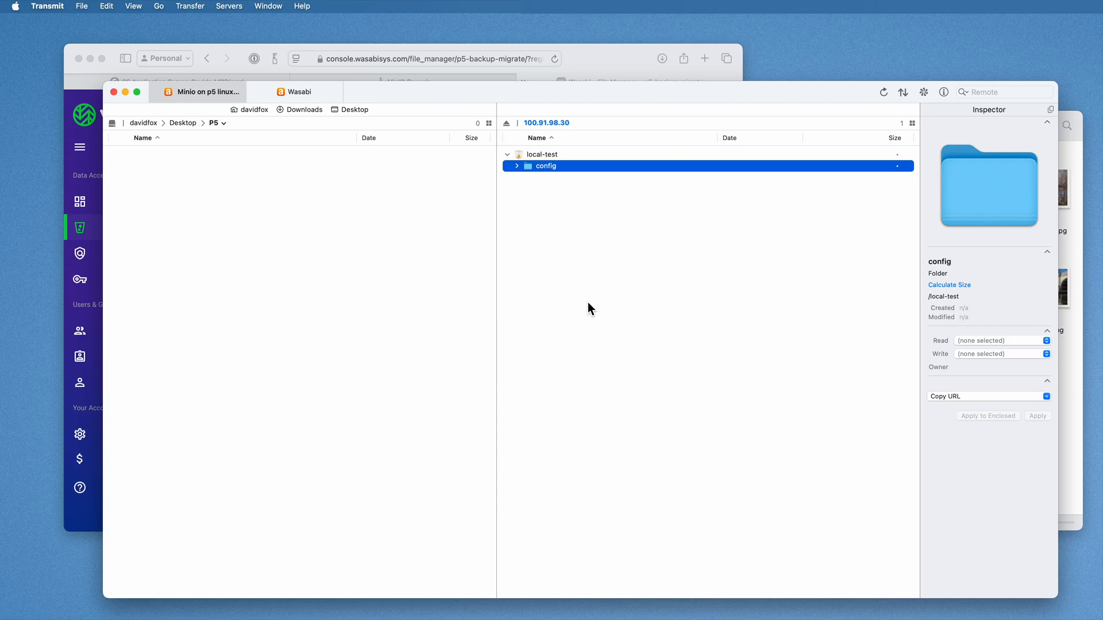
Refresh the Wasabi connection and display the current contents of the p5-backup-migrate bucket.
click(295, 92)
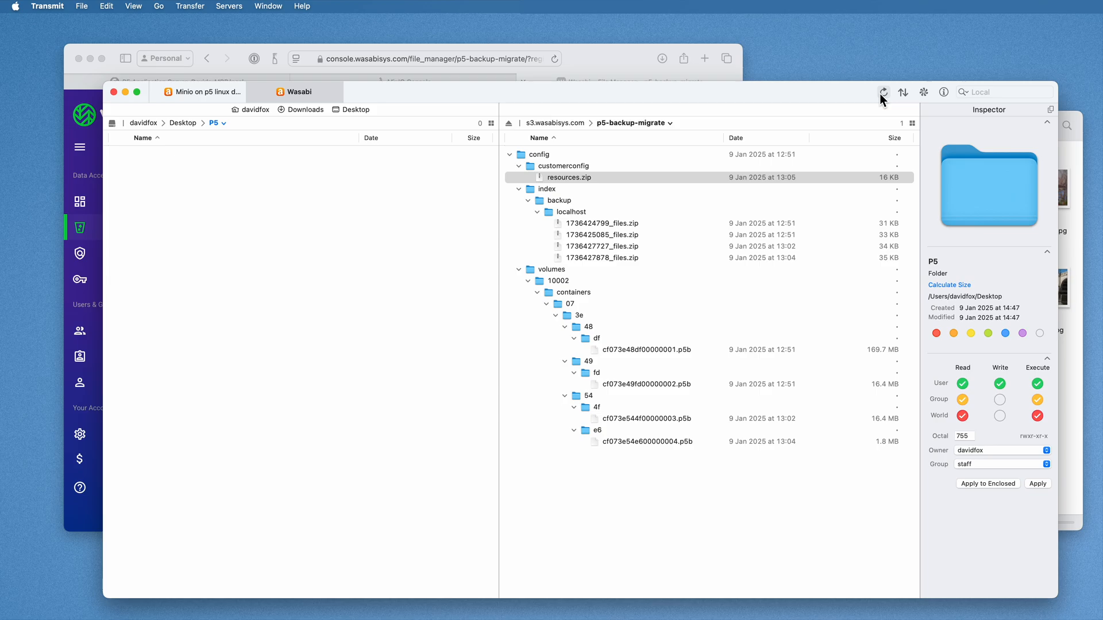
click(645, 123)
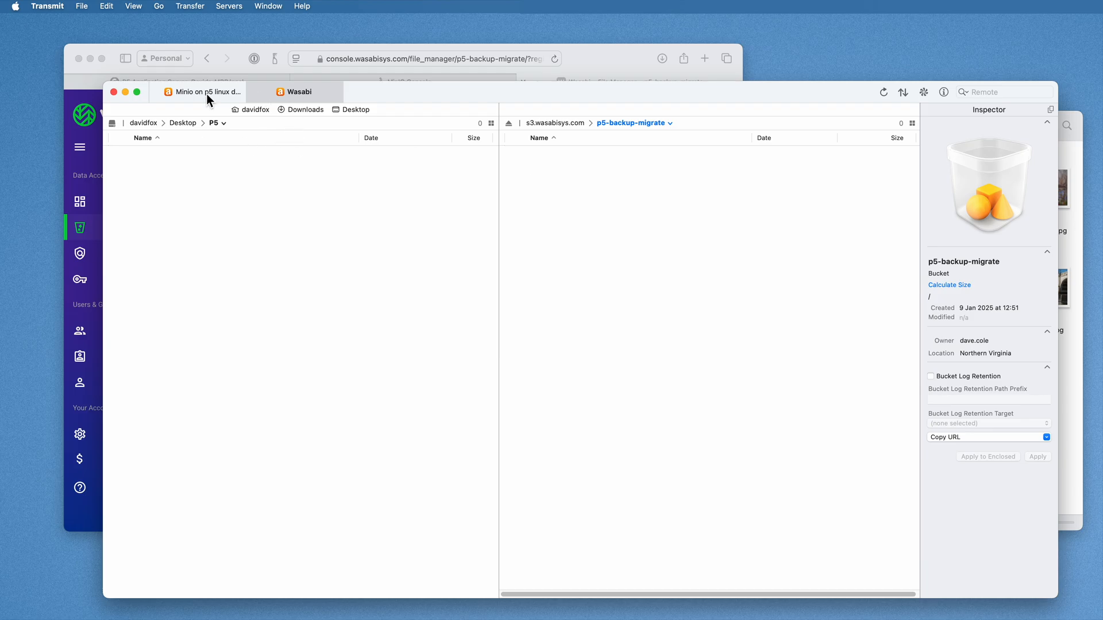
Download the config folder from the MinIO local-test bucket into the local Desktop/P5 folder.
click(191, 93)
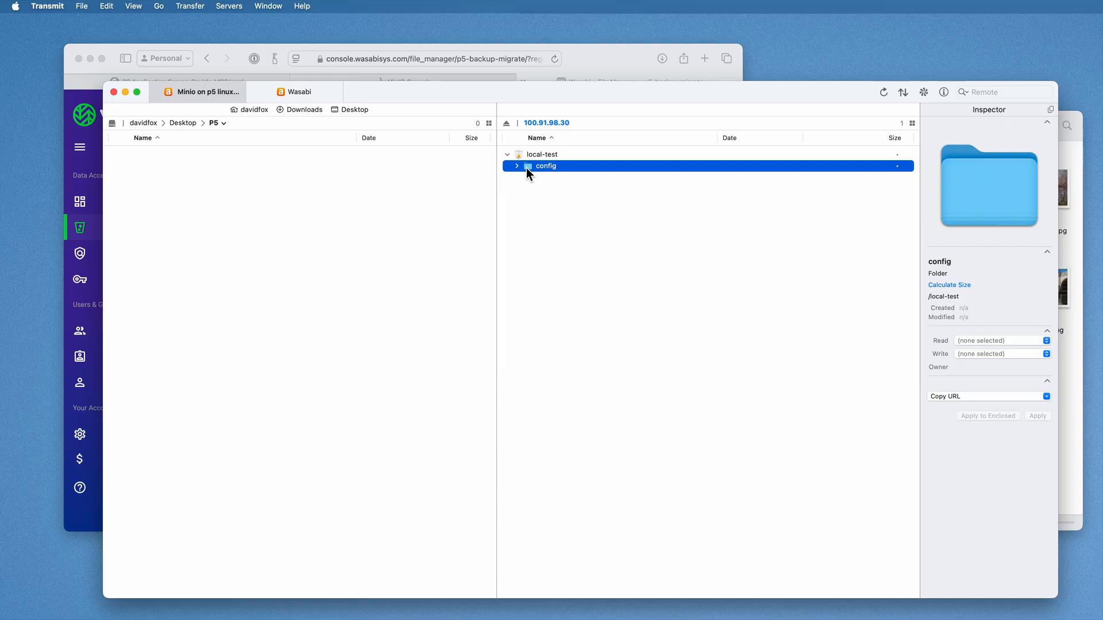
drag(528, 168, 284, 220)
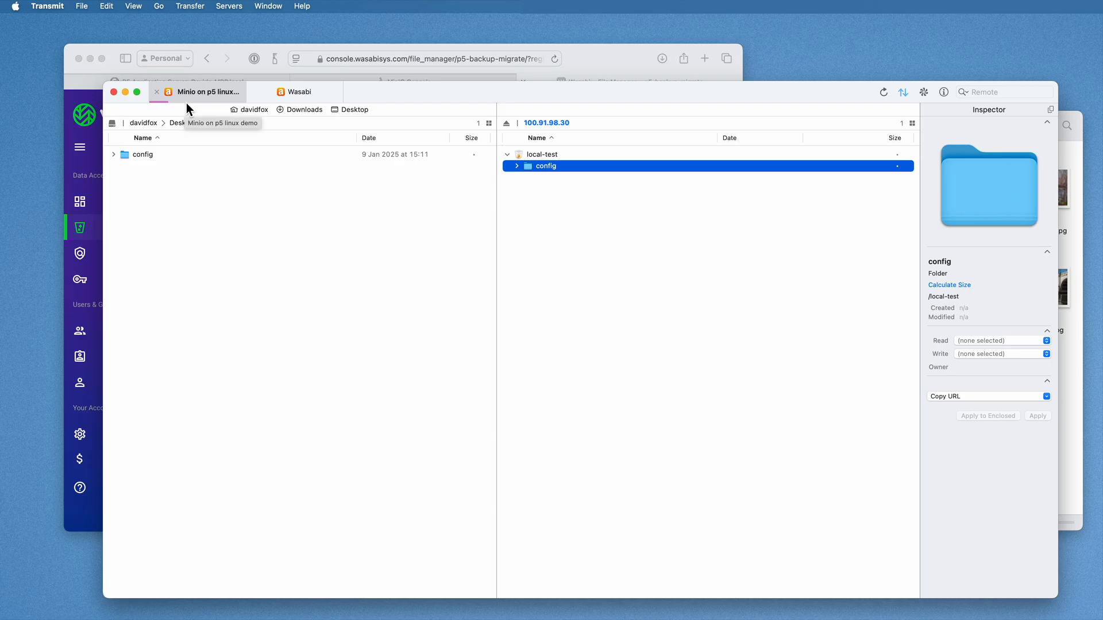
Upload the config folder from the local Desktop/P5 folder into the Wasabi p5-backup-migrate bucket.
click(321, 239)
click(127, 158)
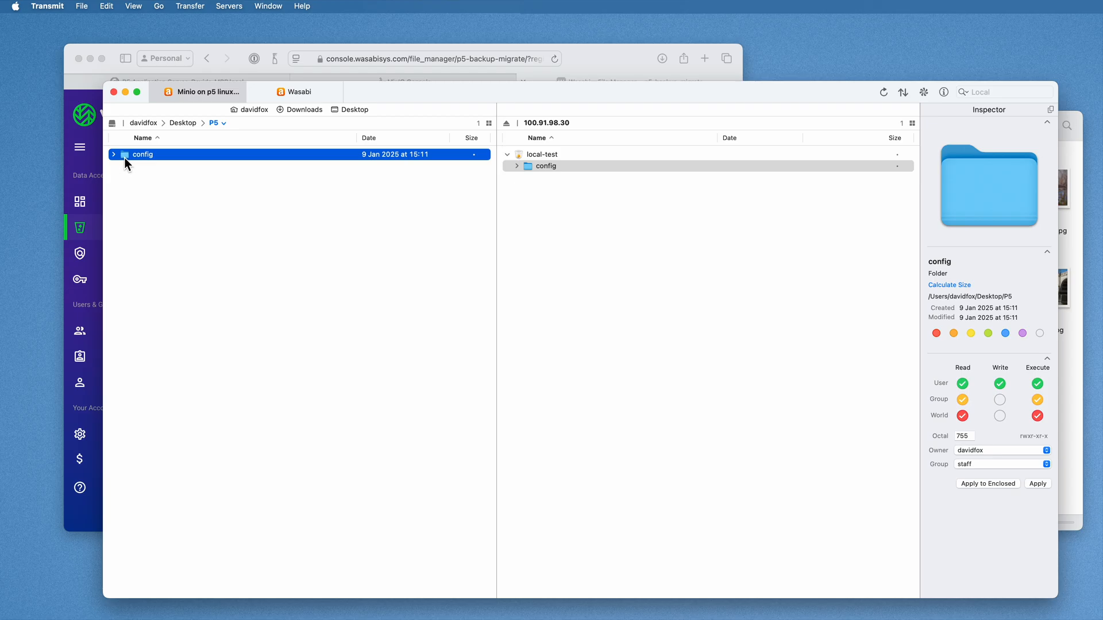
click(296, 96)
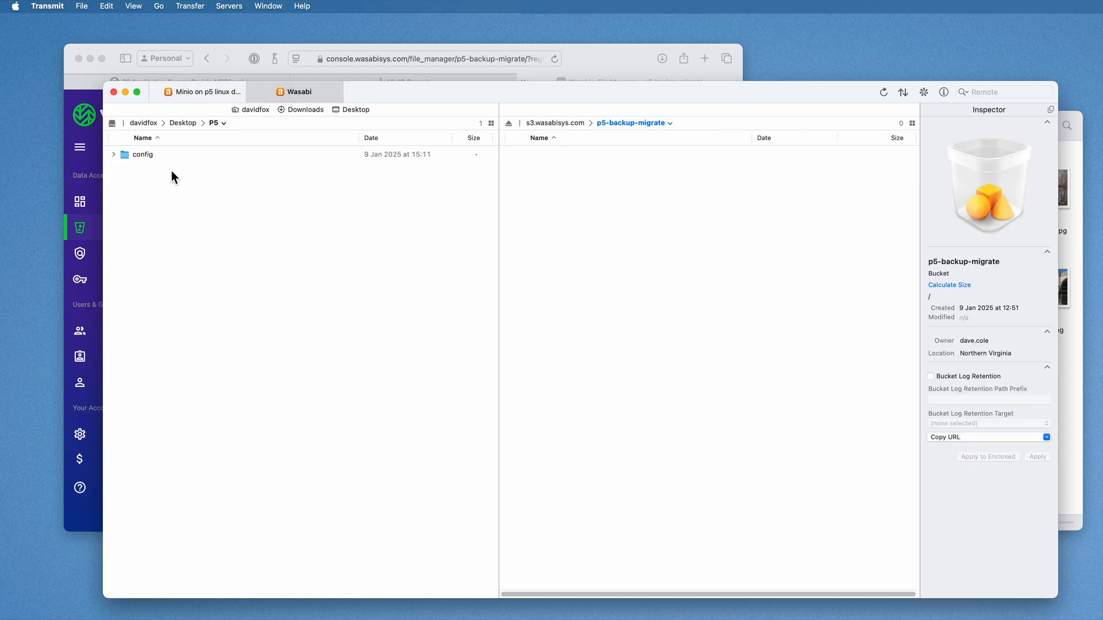
drag(120, 155, 599, 214)
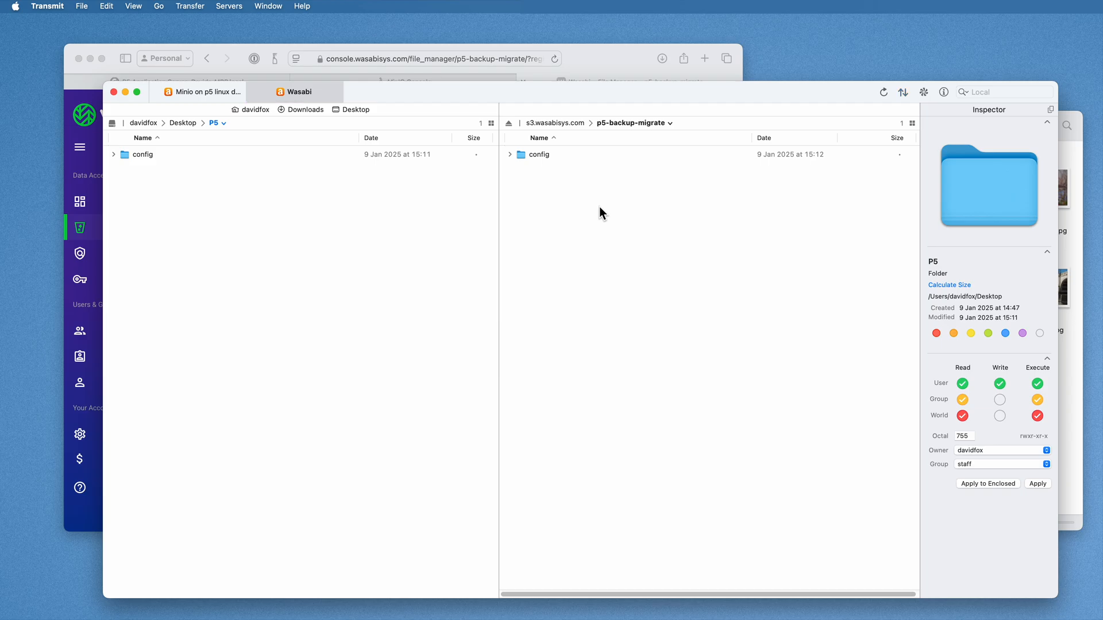
click(582, 205)
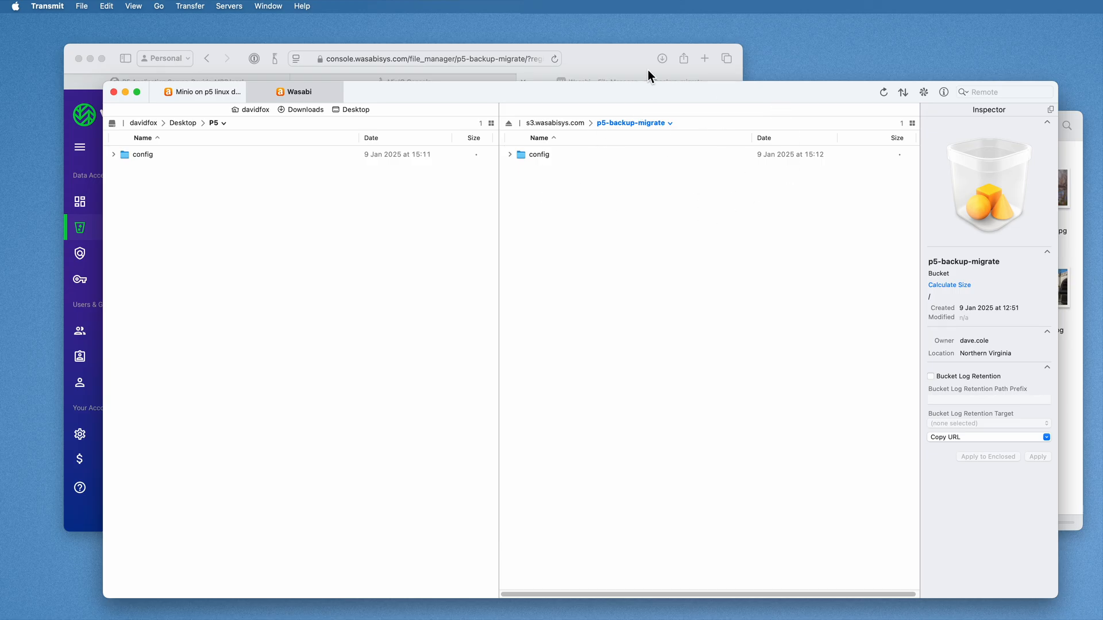
Switch to P5 in Safari, show the backup Storage Manager's cloud services, and select the Generic S3 entry for local-test.
click(605, 50)
click(199, 84)
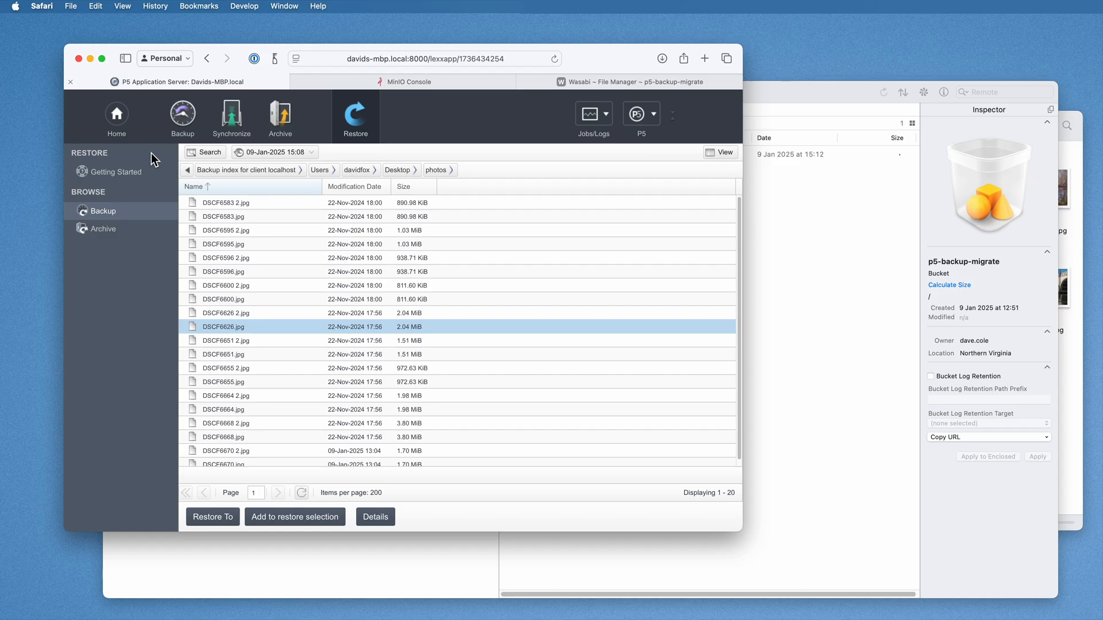
click(184, 117)
click(142, 270)
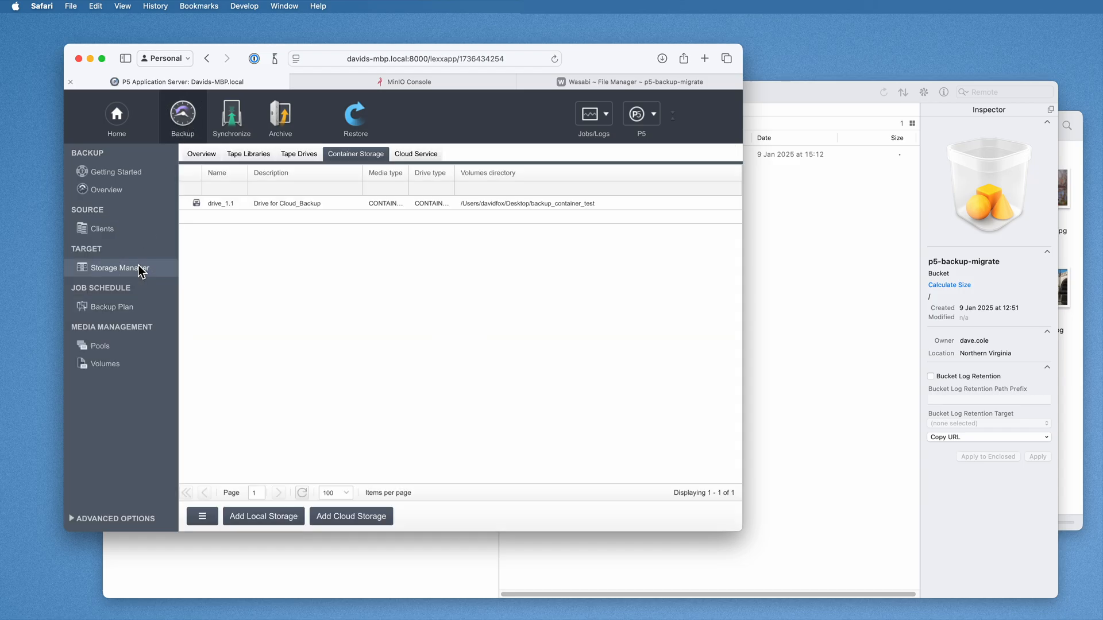
click(423, 157)
click(436, 203)
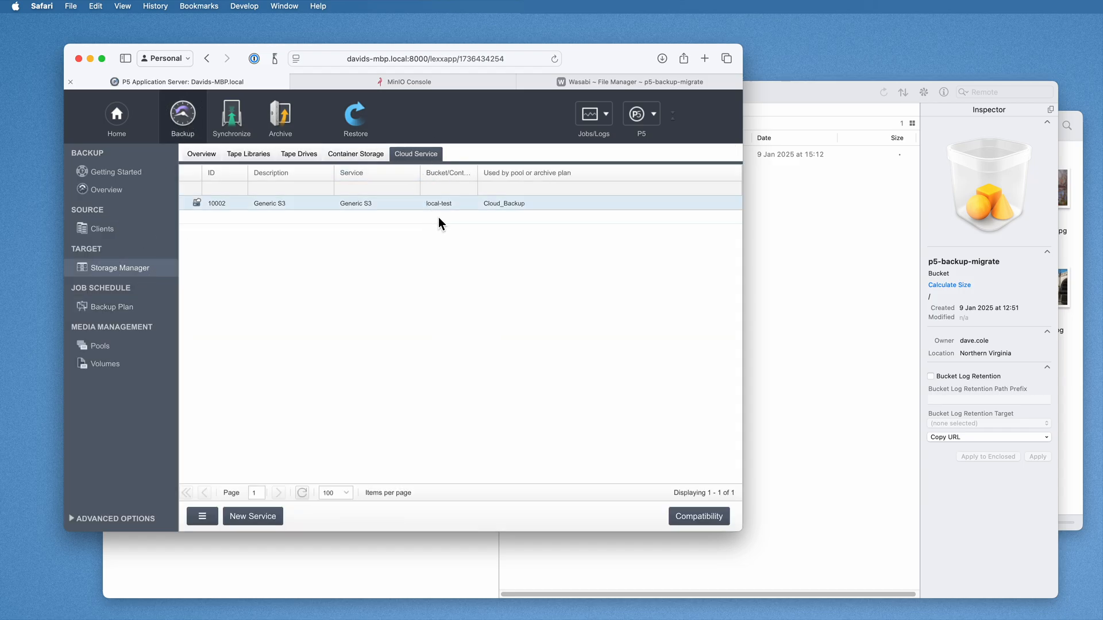
click(400, 206)
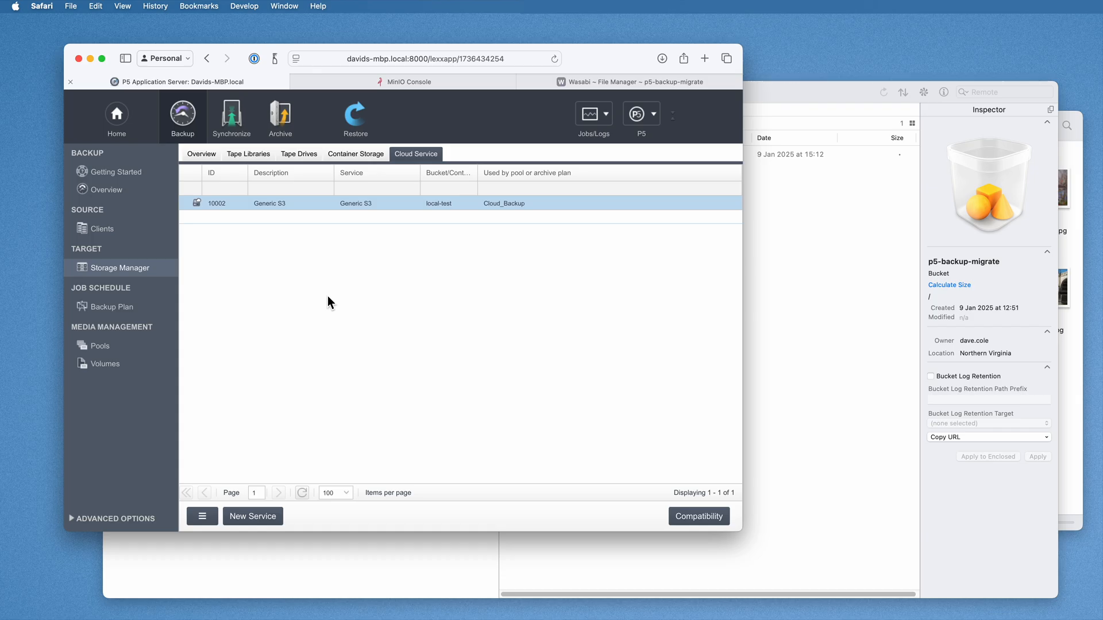
Start a new P5 cloud service with Wasabi as the cloud service provider.
click(267, 515)
click(417, 215)
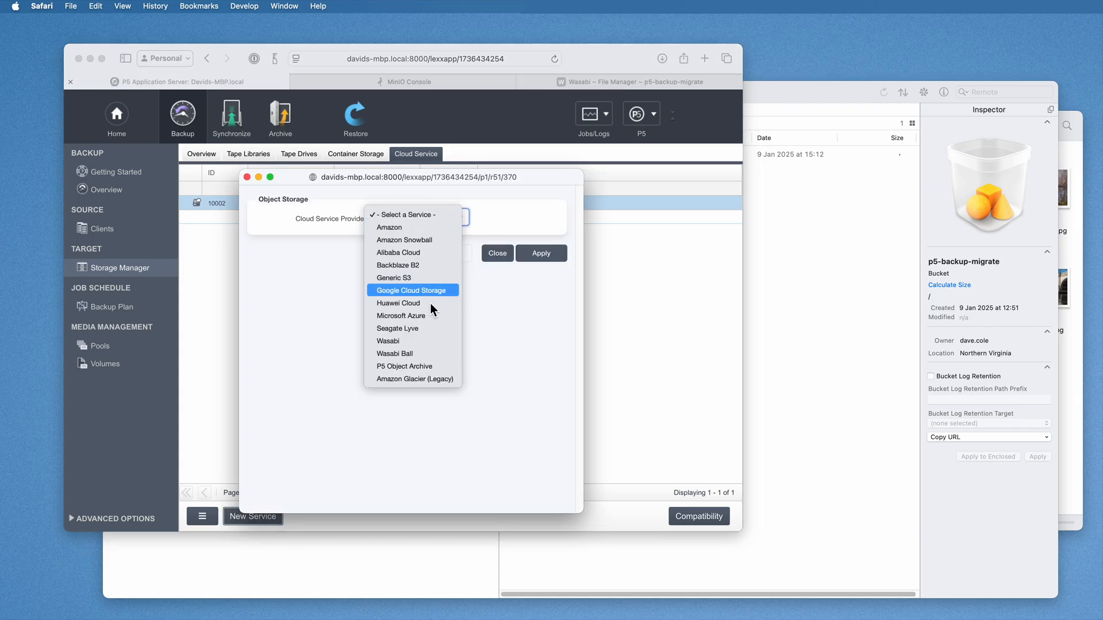
click(439, 342)
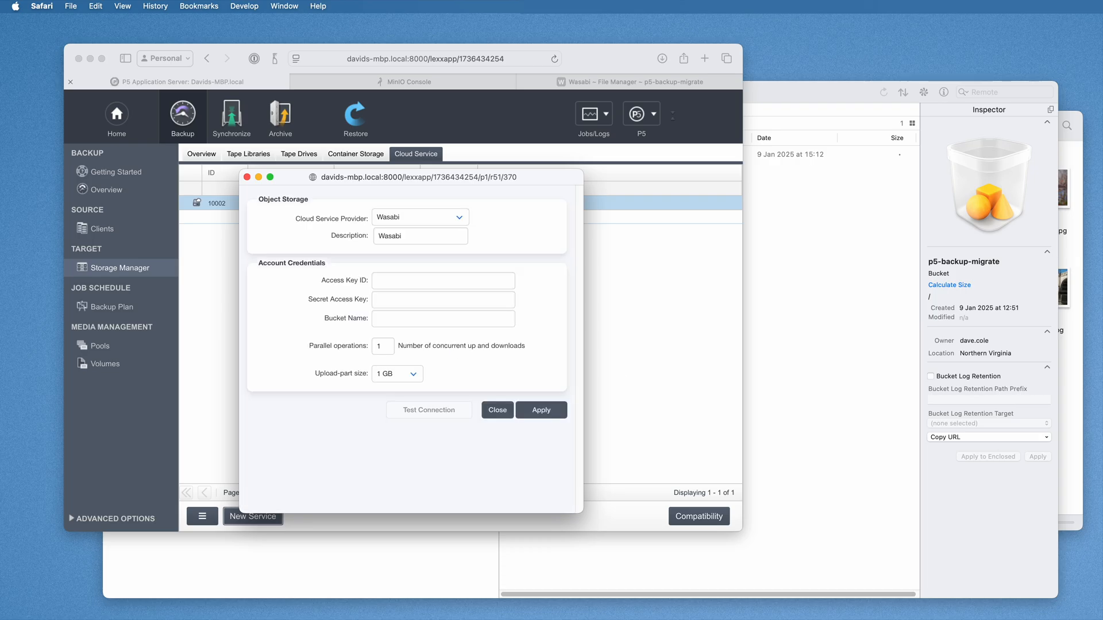
Paste the access key ID and secret access key from BBEdit into the new Wasabi service's account credentials.
key(super+Tab)
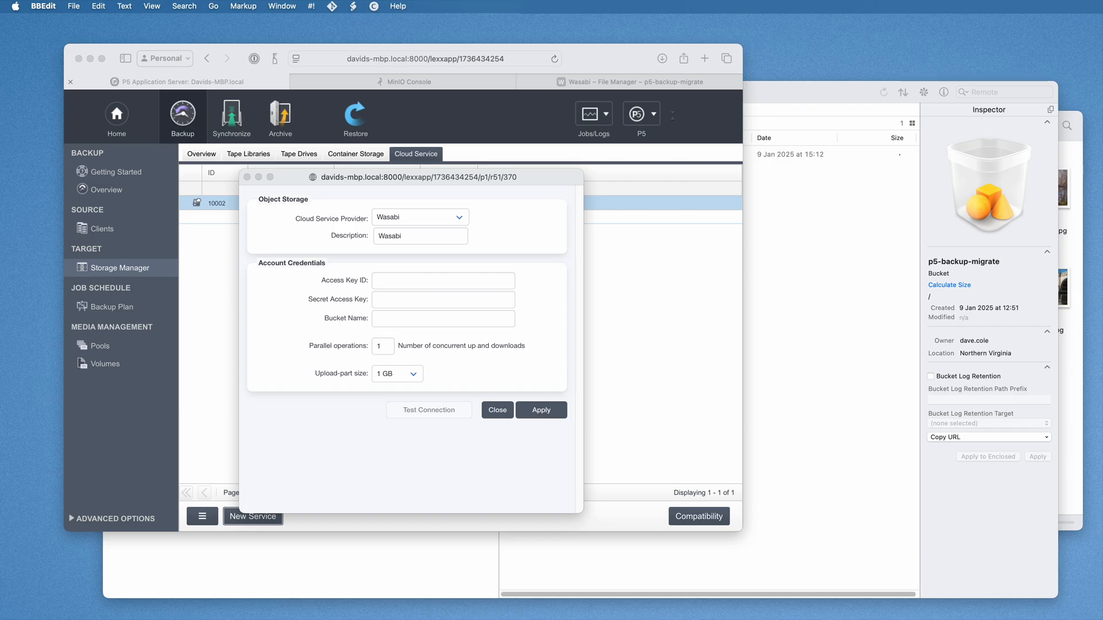
click(419, 278)
key(super+v)
key(super+Tab)
click(458, 298)
key(super+v)
key(super+Tab)
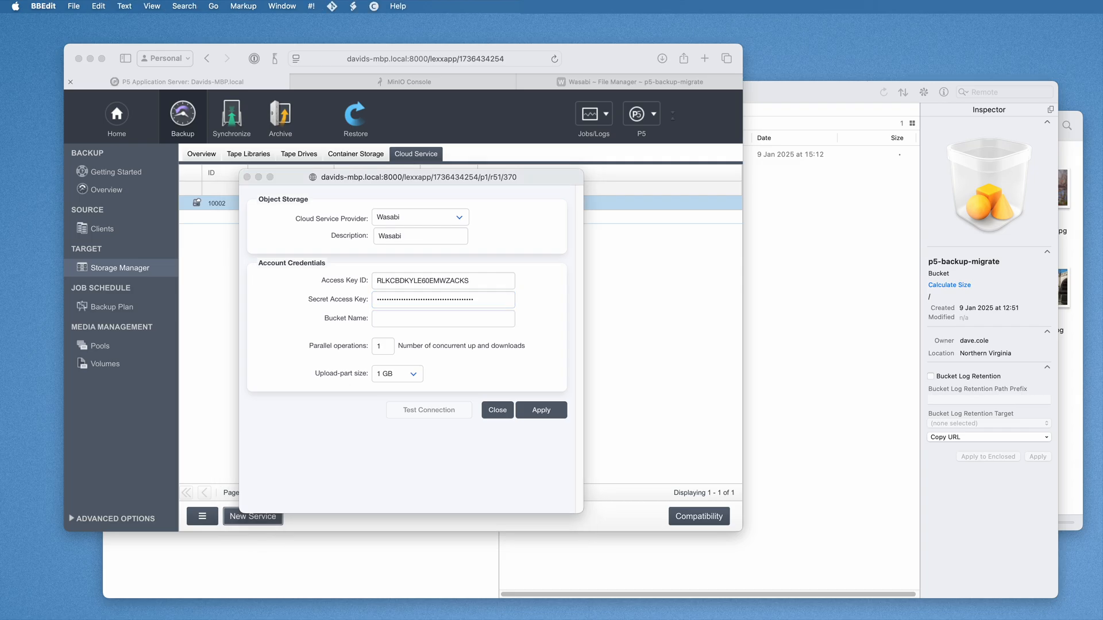
Set the Wasabi service's bucket name to p5-backup-migrate and apply the settings, dismissing the password manager's save offer.
click(434, 321)
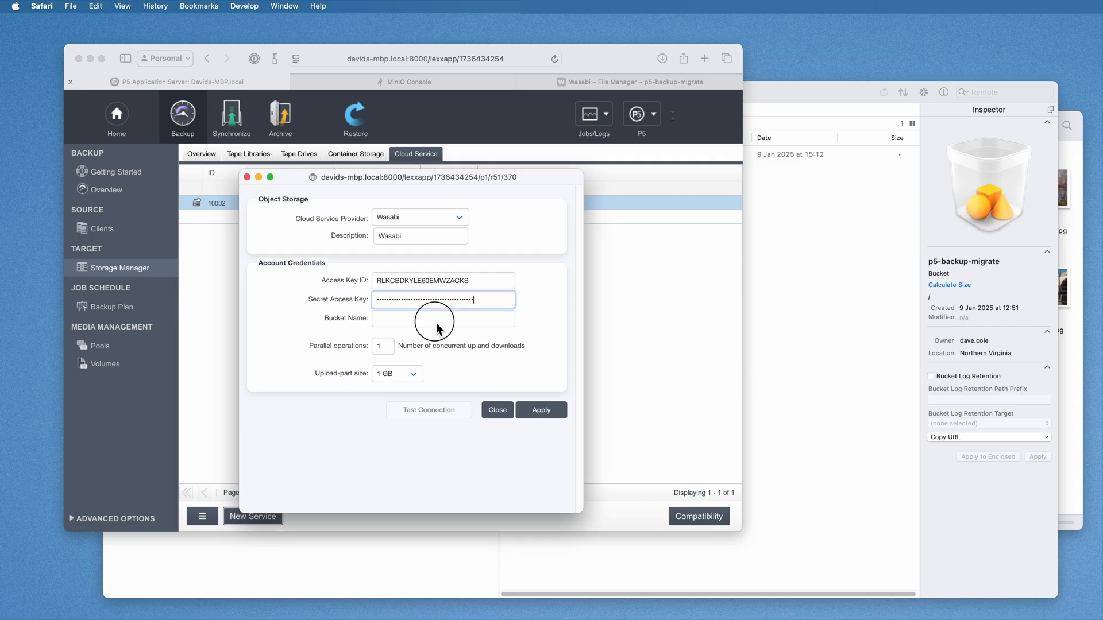
text(p5-backup-migrate)
click(537, 411)
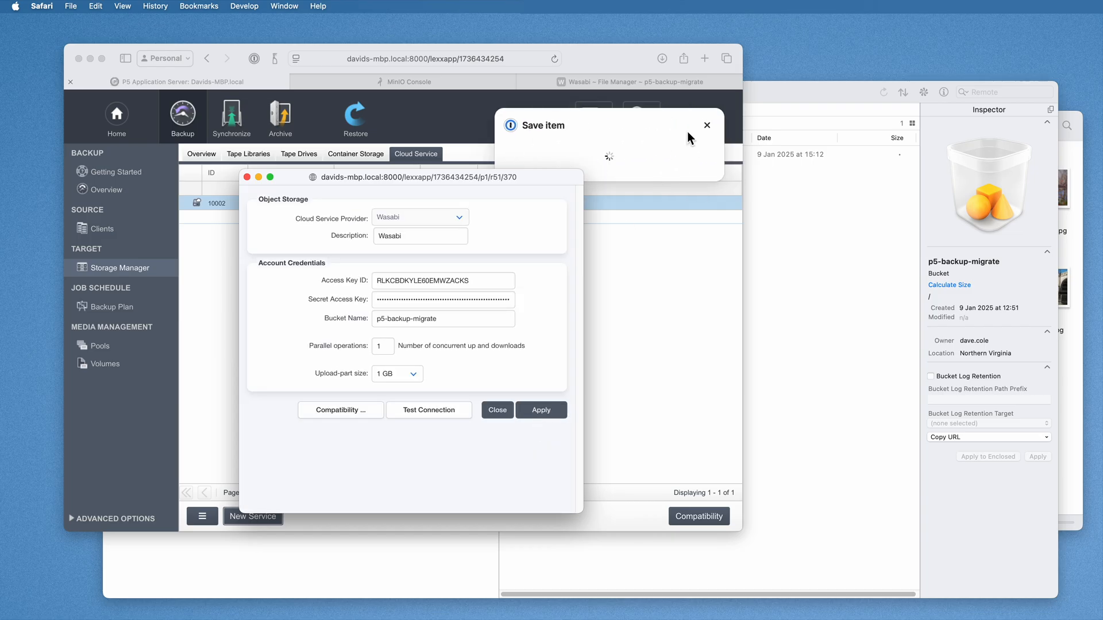
click(707, 126)
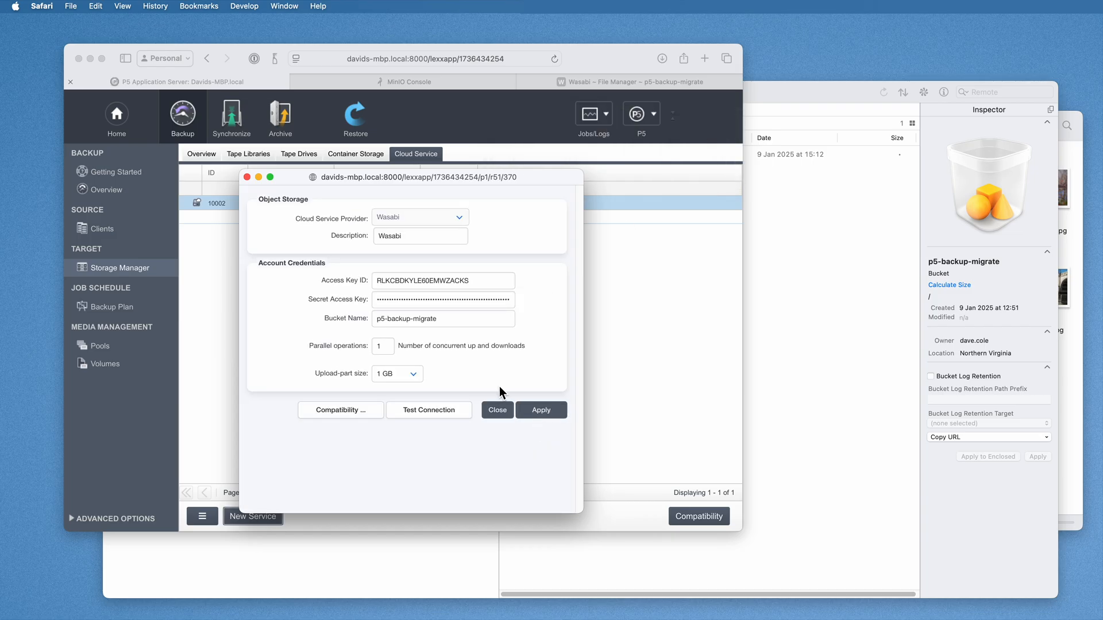
Test the Wasabi service's connection and close its settings.
click(442, 413)
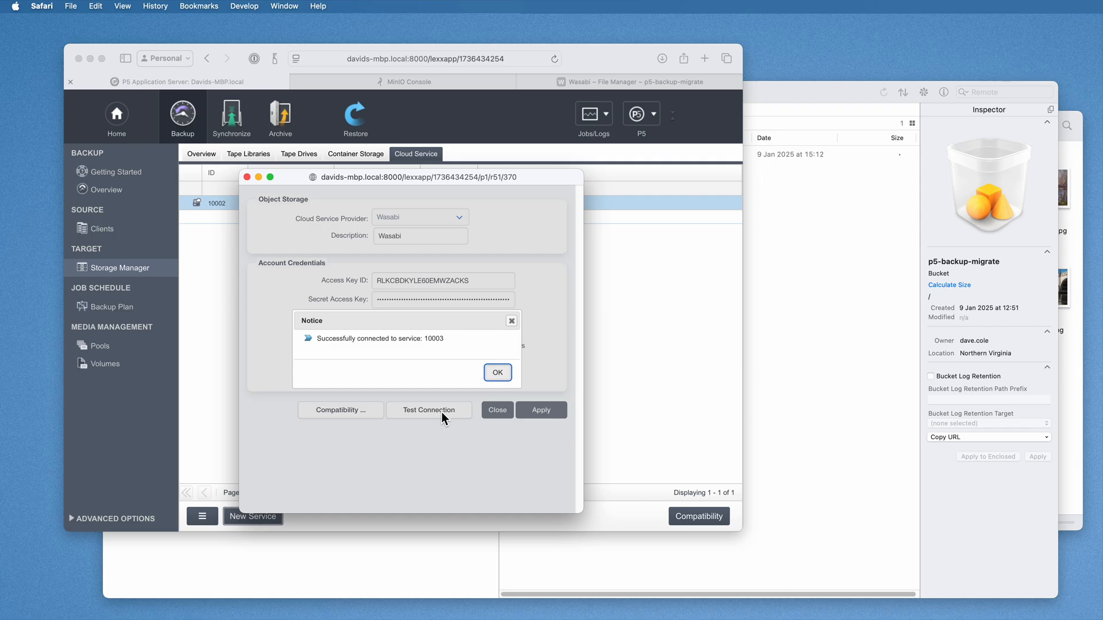
click(497, 372)
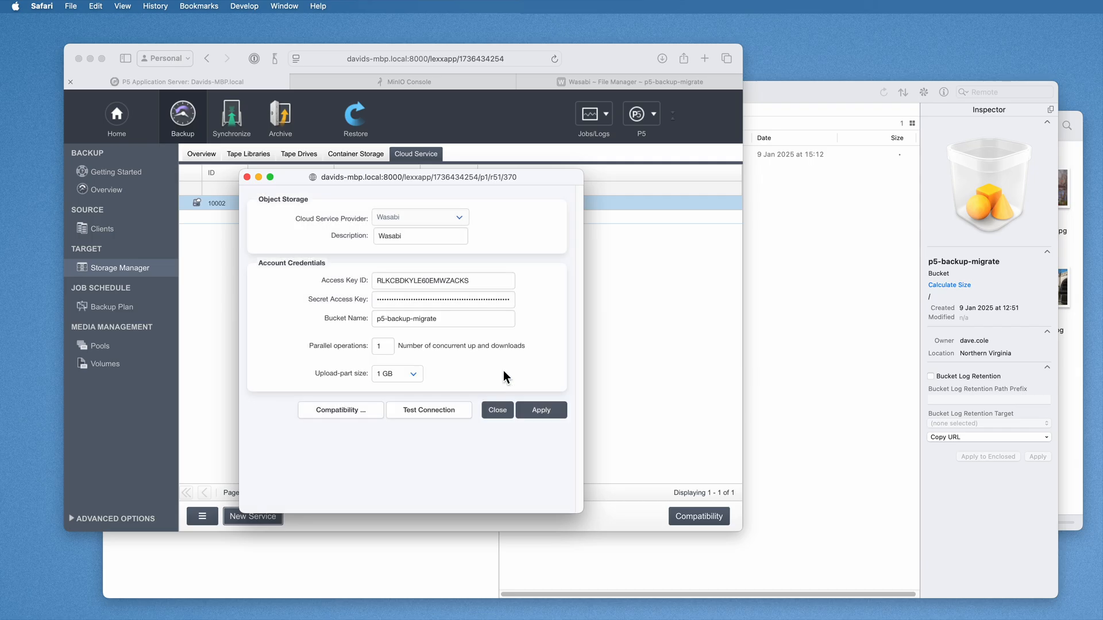
click(504, 412)
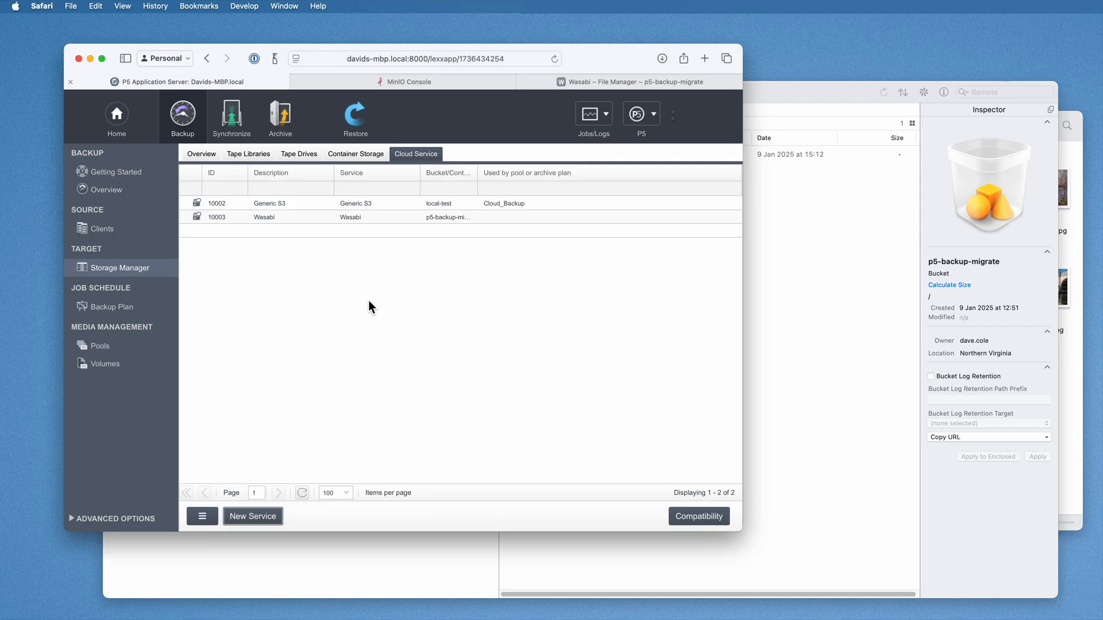
Compare the Generic S3 and Wasabi entries in the cloud service list.
click(287, 218)
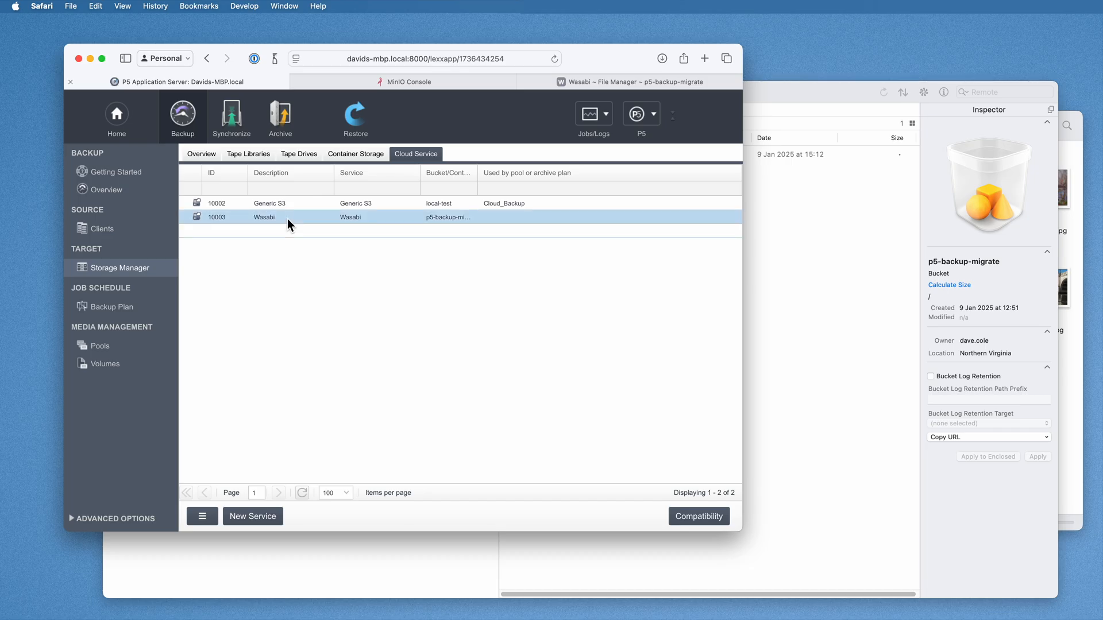
click(288, 204)
click(288, 219)
Show the backup volumes, widen the description column, and open the details of the Cloud_Backup container volume.
click(174, 112)
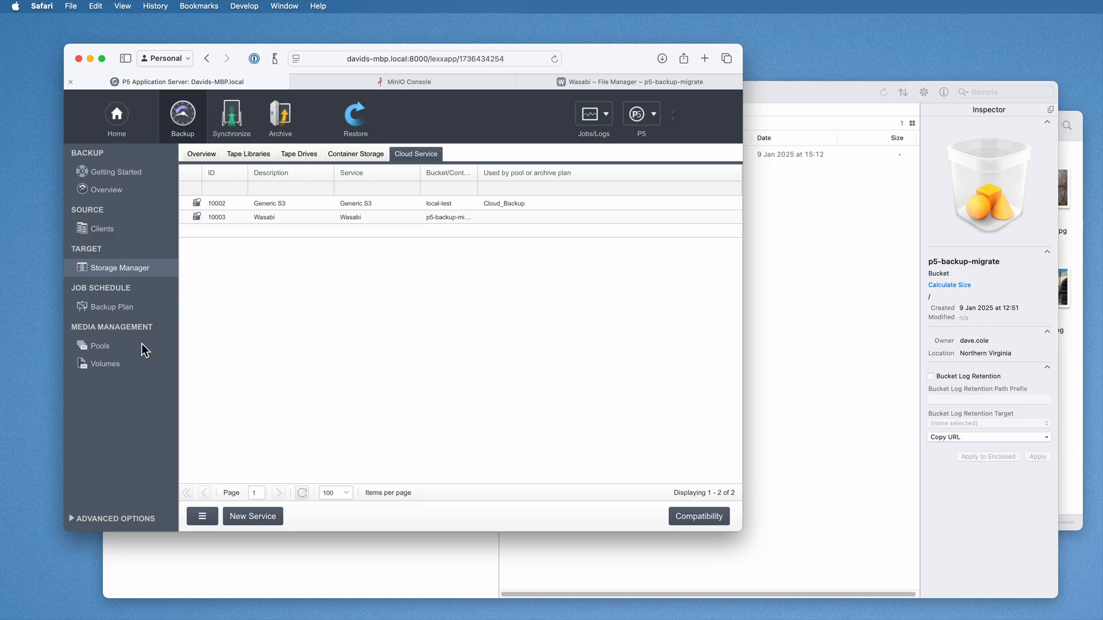
click(116, 363)
drag(369, 173, 426, 180)
double_click(222, 205)
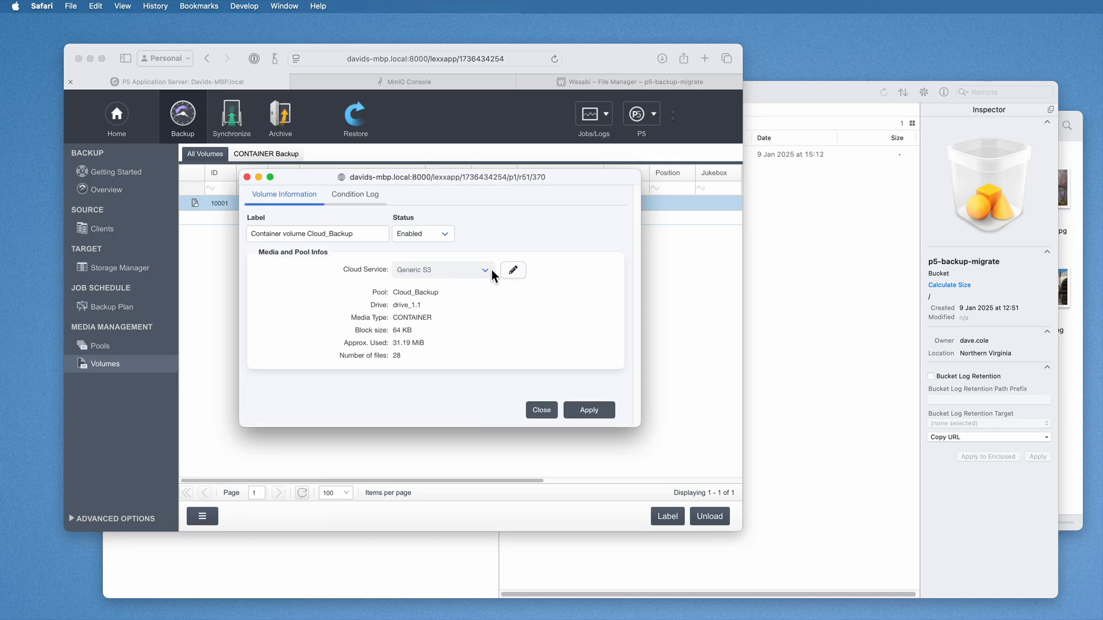
Change the Cloud_Backup volume's cloud service to Wasabi, accepting the object storage caution, and apply the change.
click(515, 272)
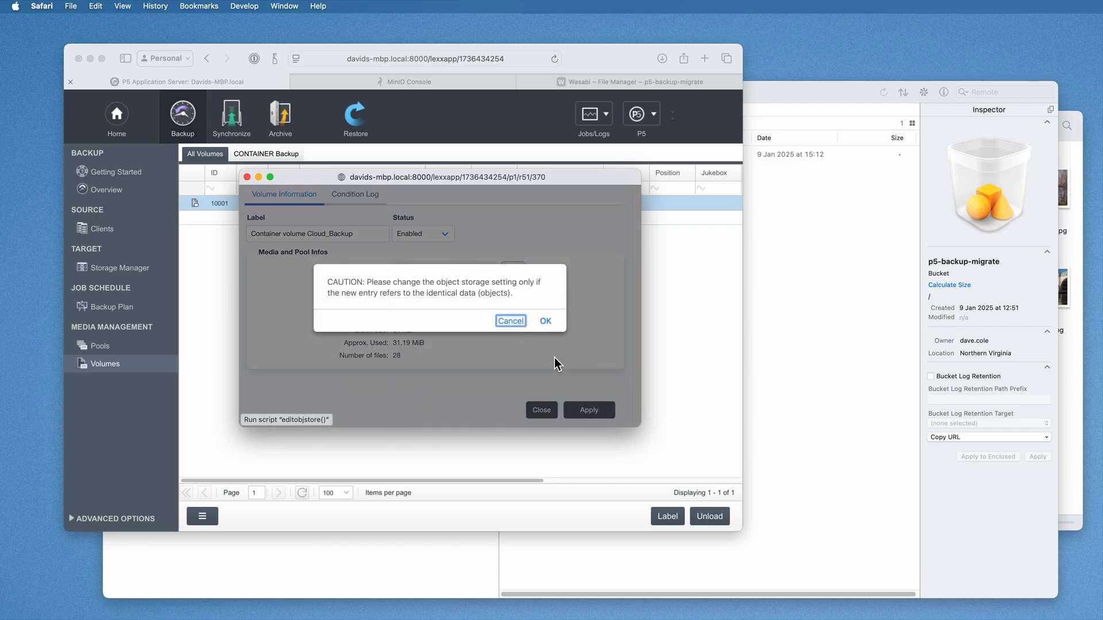
click(545, 320)
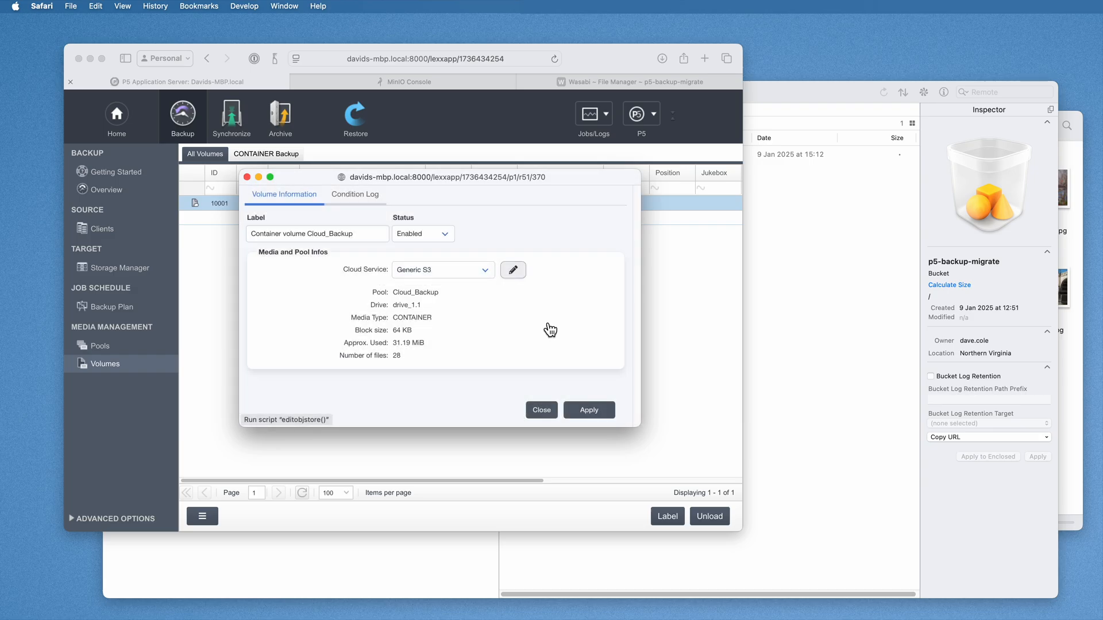
click(488, 269)
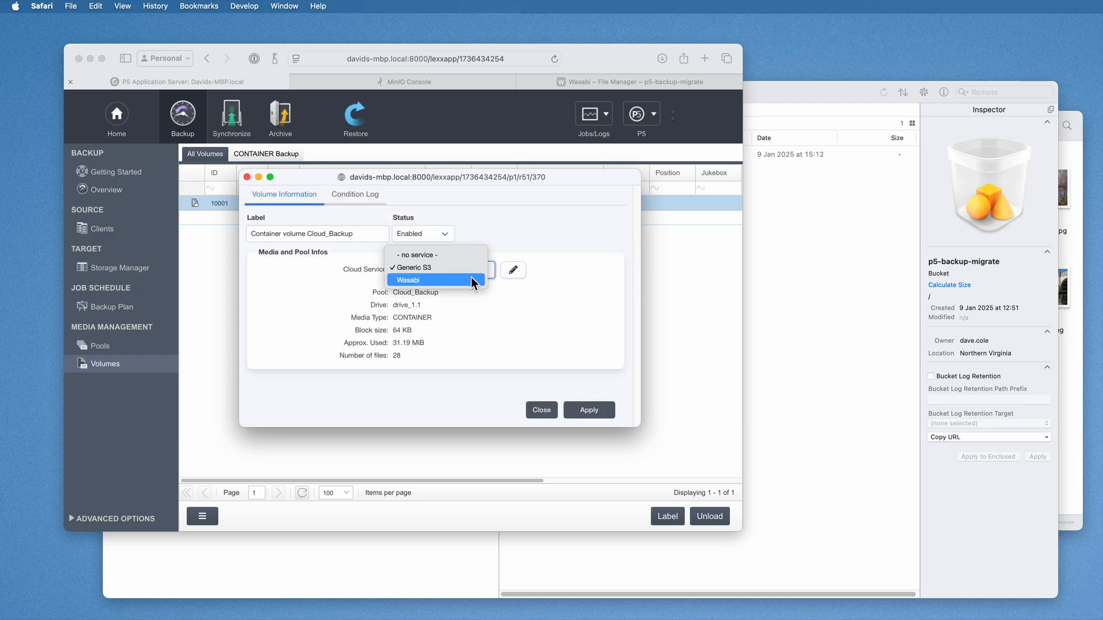
click(475, 281)
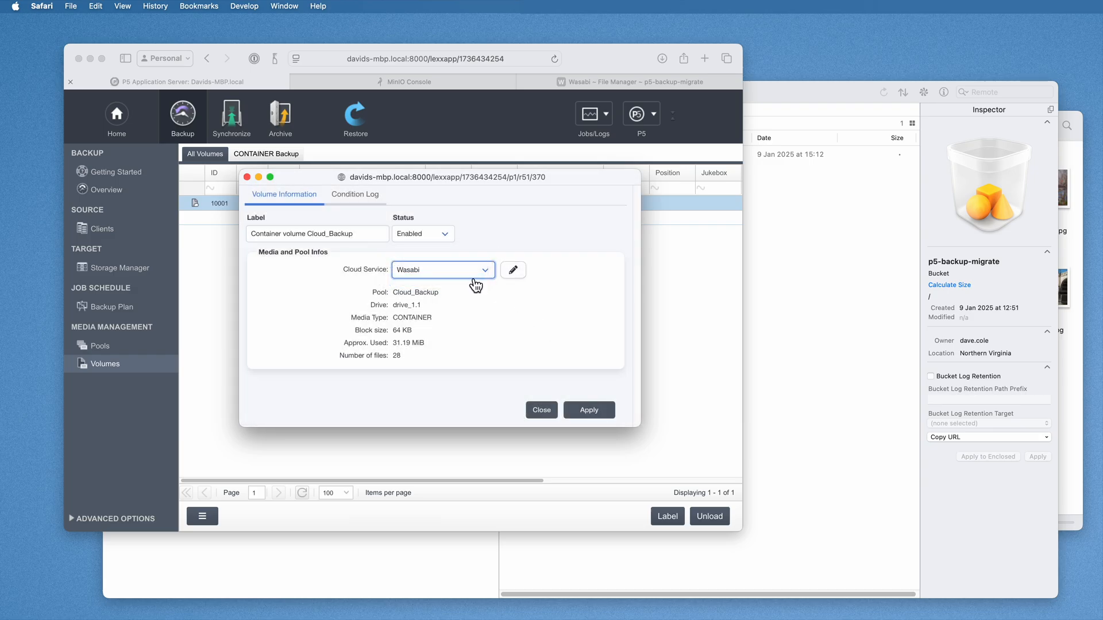
click(589, 416)
click(541, 410)
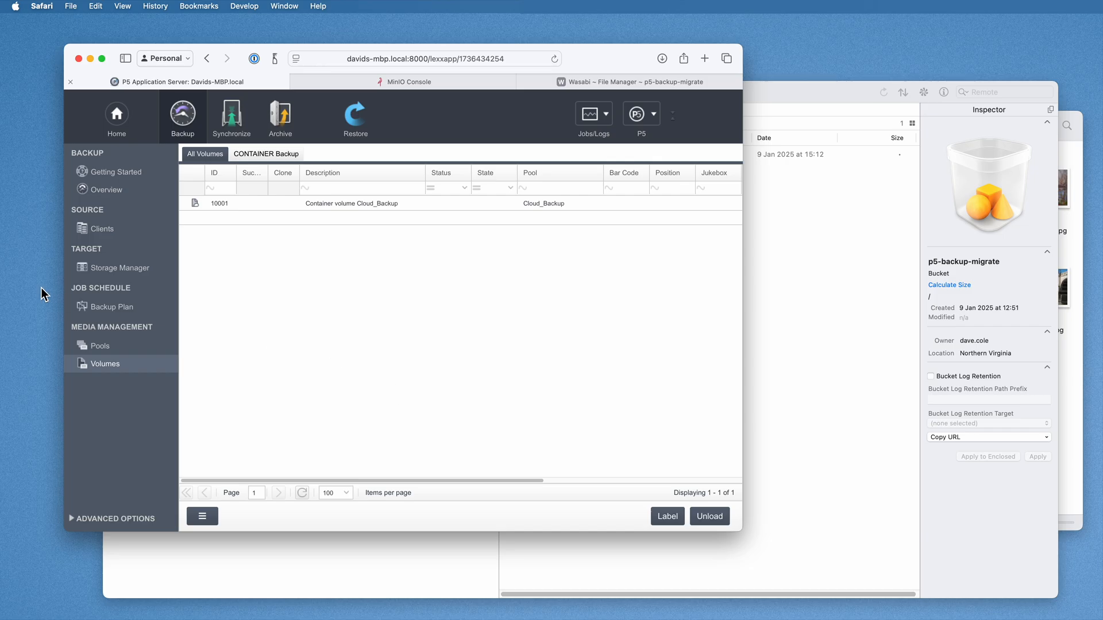
Delete the config folder from the local-test bucket in the MinIO Console and refresh the bucket's listing.
click(424, 82)
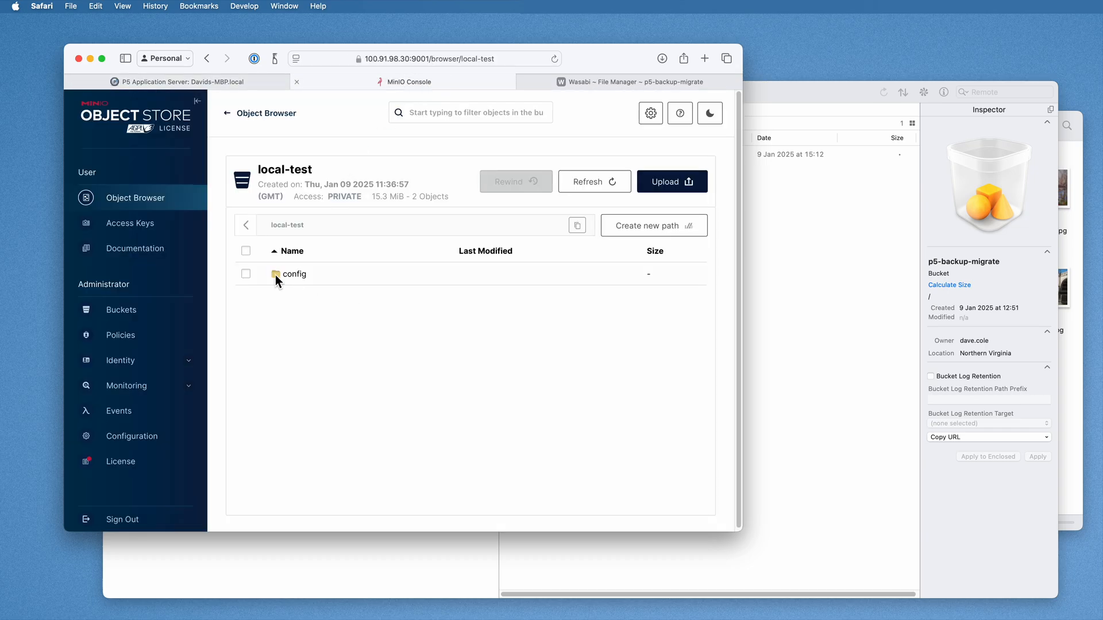
click(247, 273)
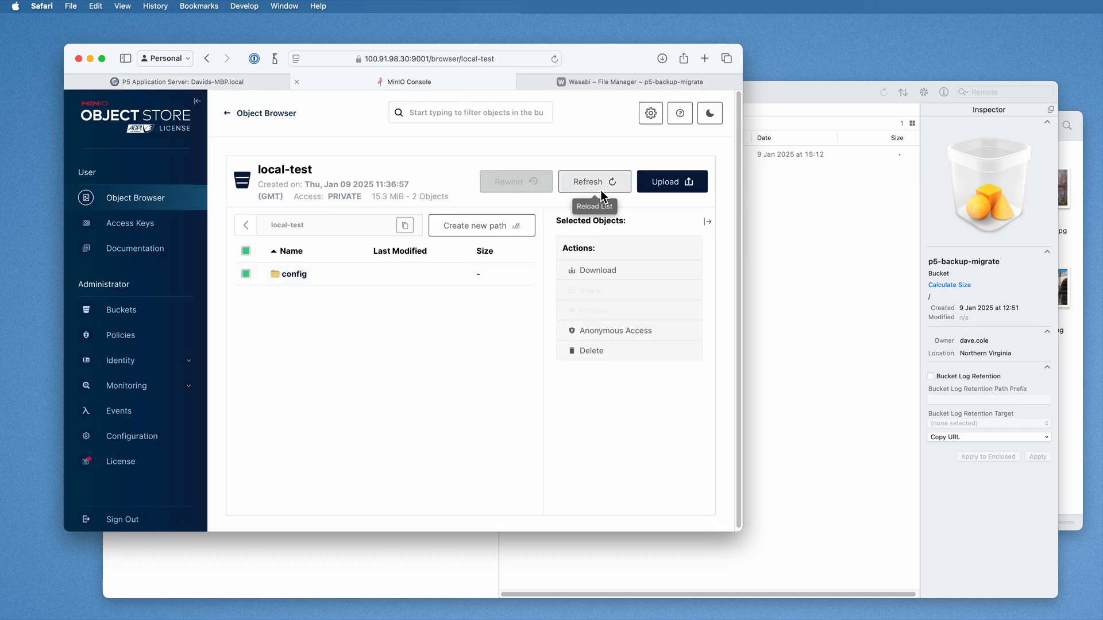
click(602, 356)
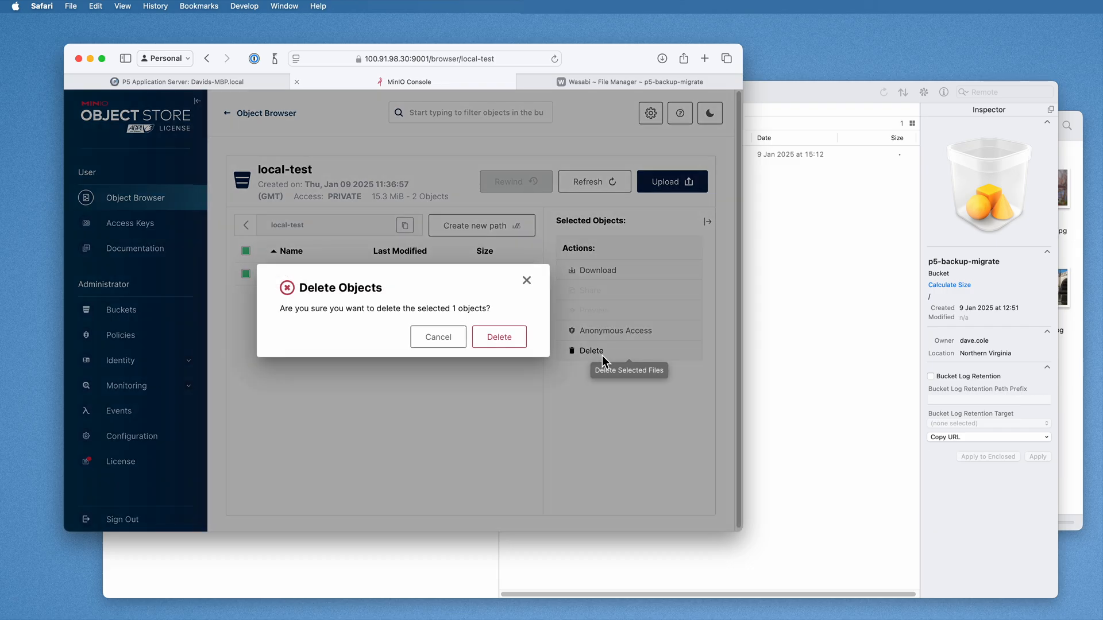
click(490, 344)
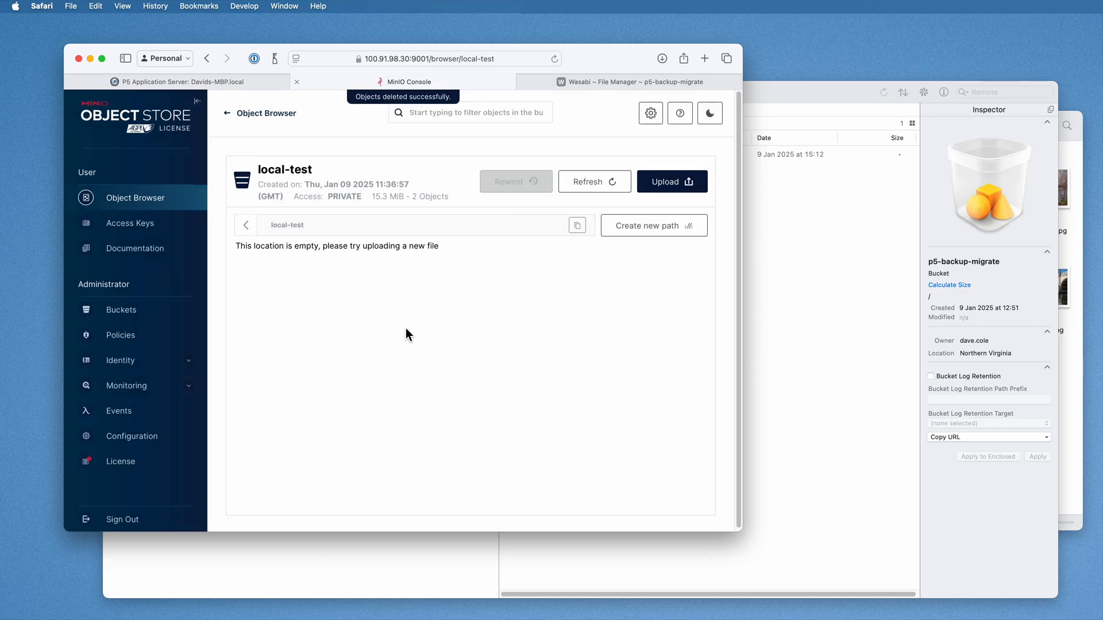
click(618, 177)
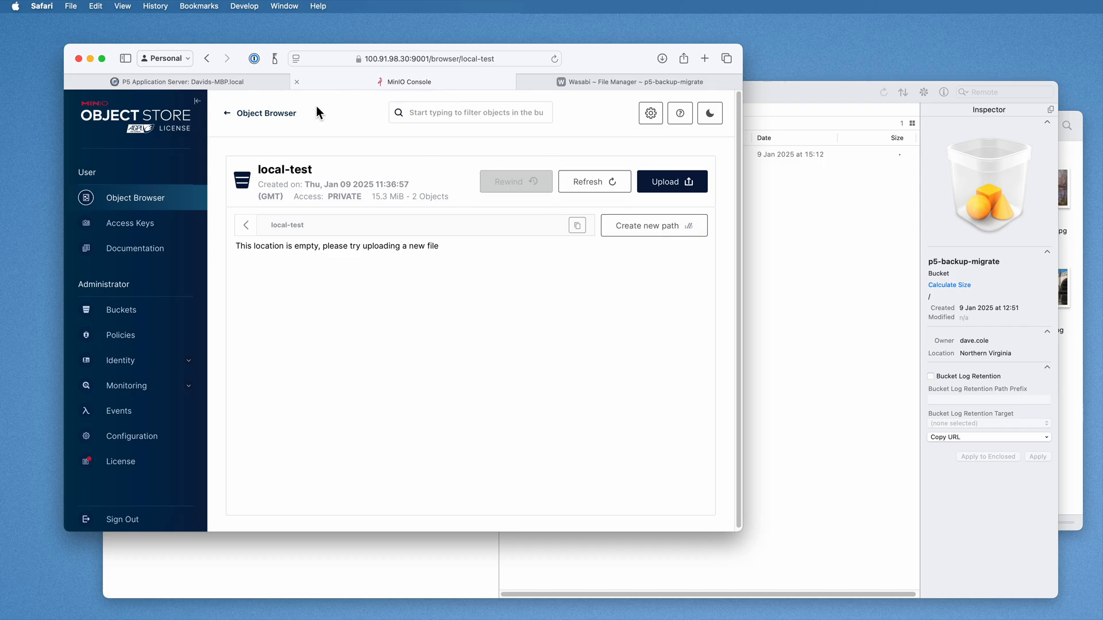
Switch to the Finder's photos folder and move all of its image files to the Trash.
click(212, 82)
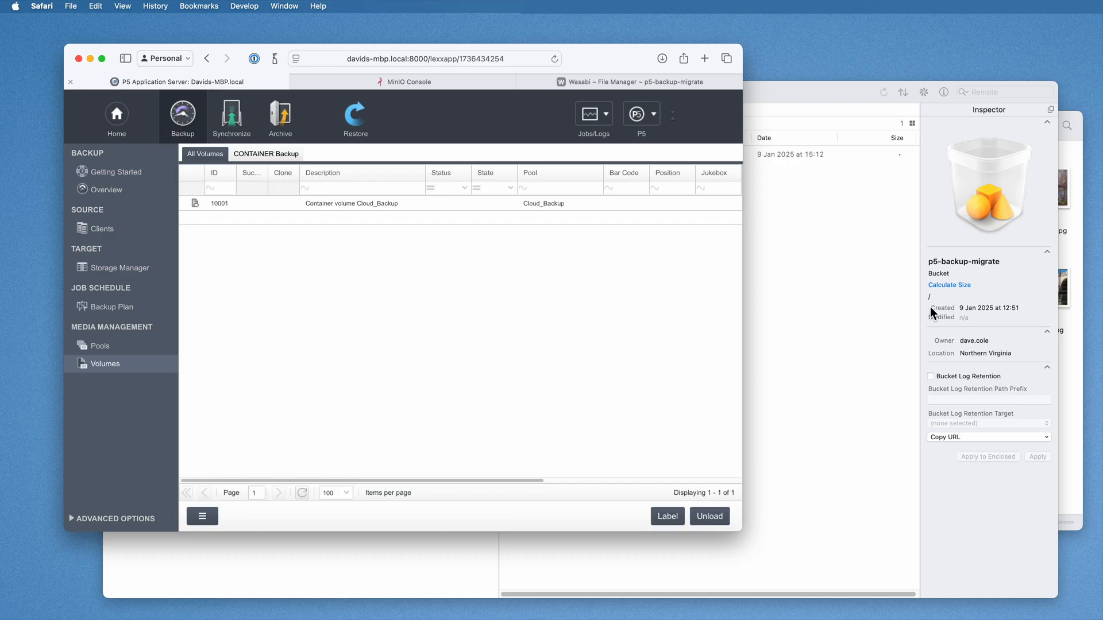
click(1075, 248)
drag(1026, 466, 571, 201)
key(super+BackSpace)
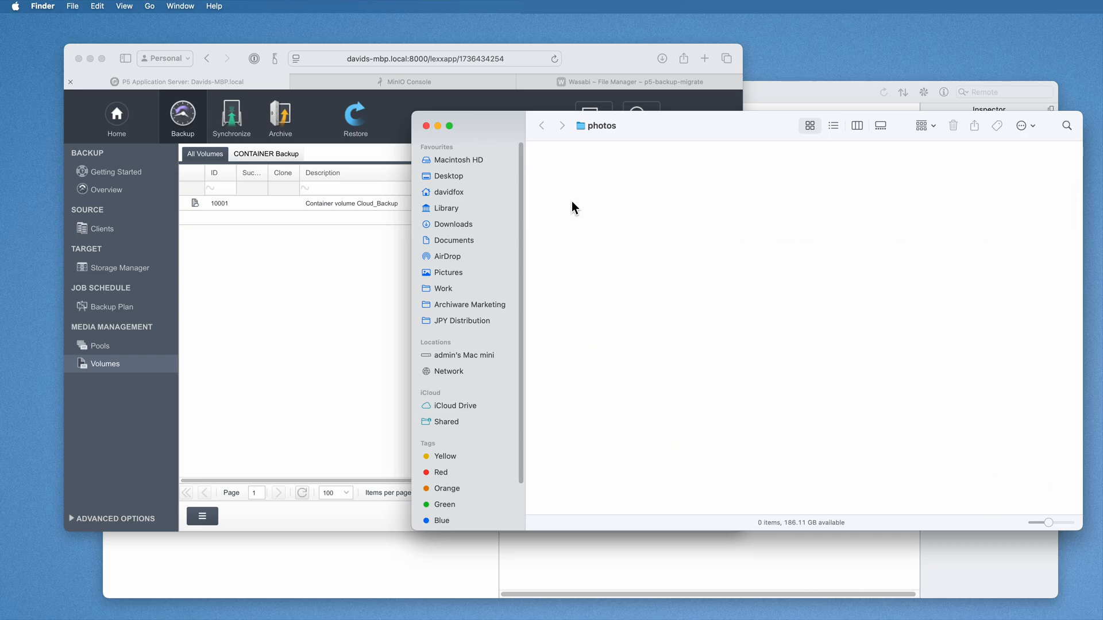
Switch to P5 in Safari, browse the localhost backup index to the Desktop photos folder, and choose the 09-Jan-2025 15:05 snapshot.
click(246, 277)
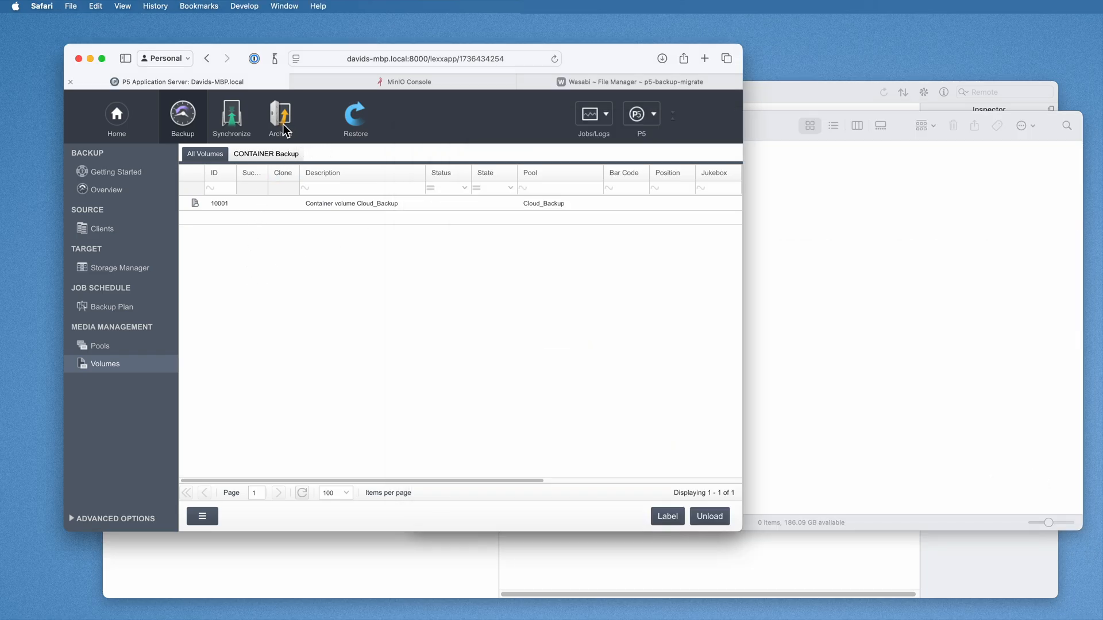
click(352, 121)
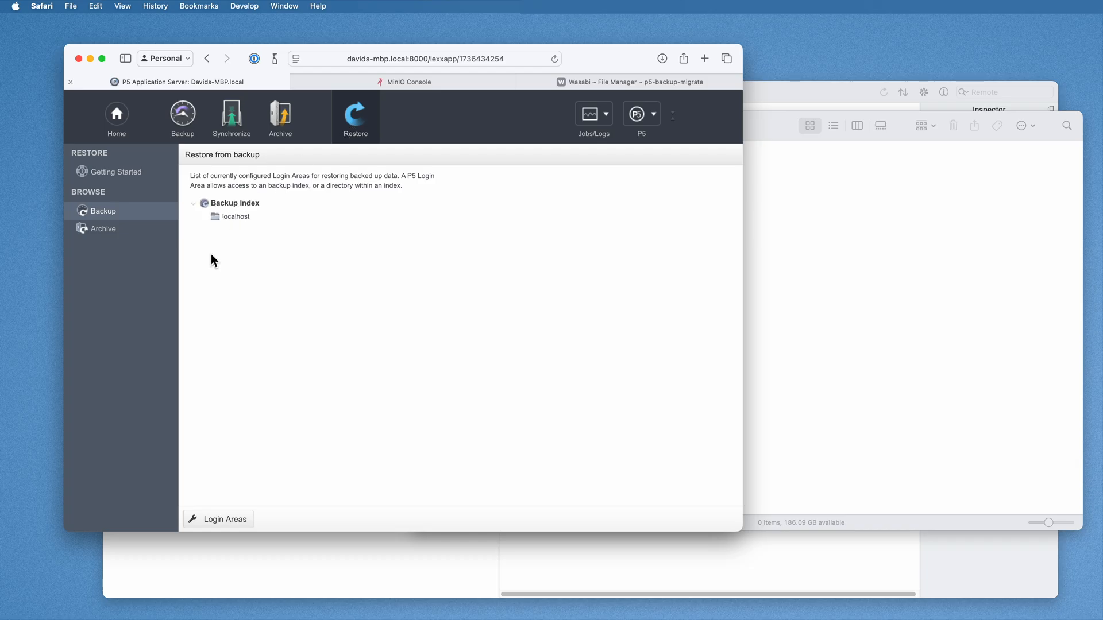
double_click(216, 219)
double_click(204, 206)
click(204, 207)
double_click(205, 207)
double_click(204, 207)
double_click(204, 207)
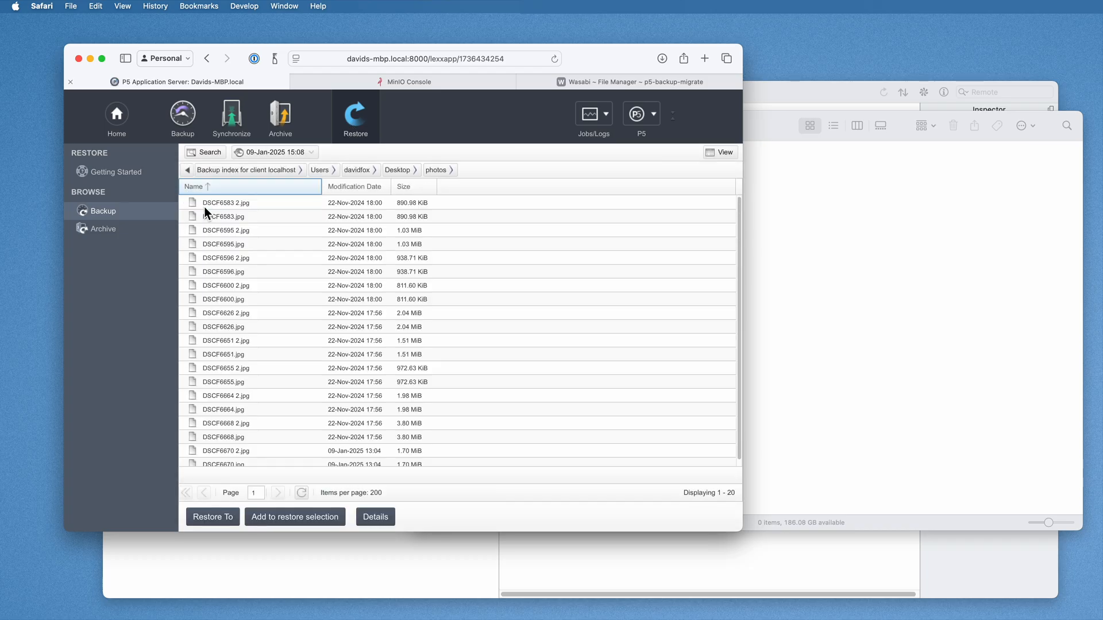
click(291, 154)
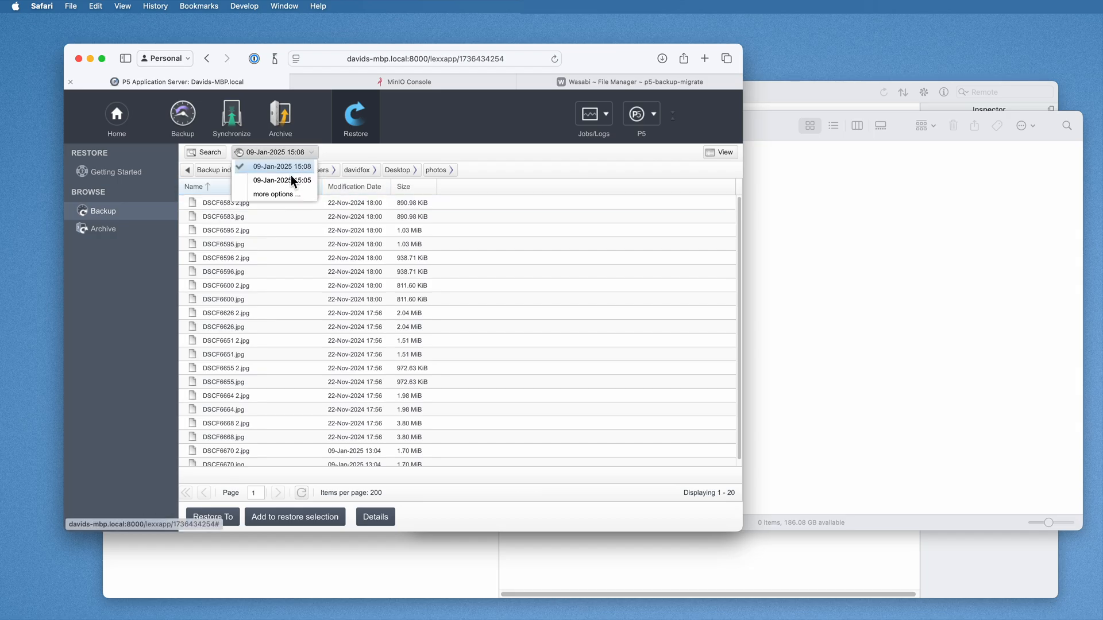
click(290, 180)
Restore all photos from DSCF6583.jpg to DSCF6670.jpg to their original path on localhost, overwriting existing files only if the restored file is newer.
click(281, 202)
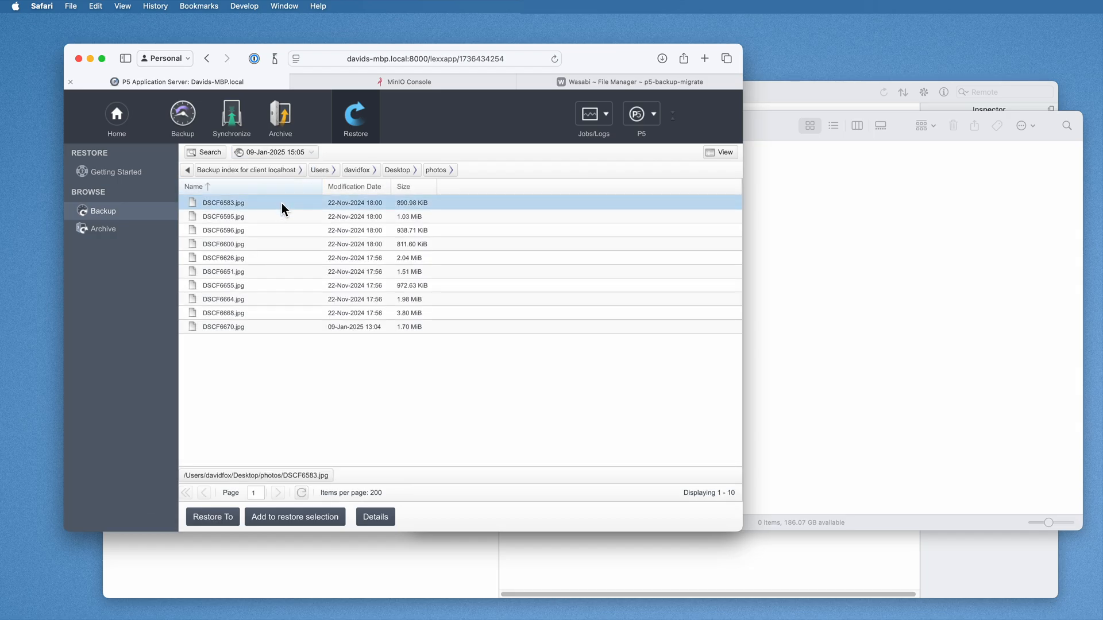
shift+click(279, 326)
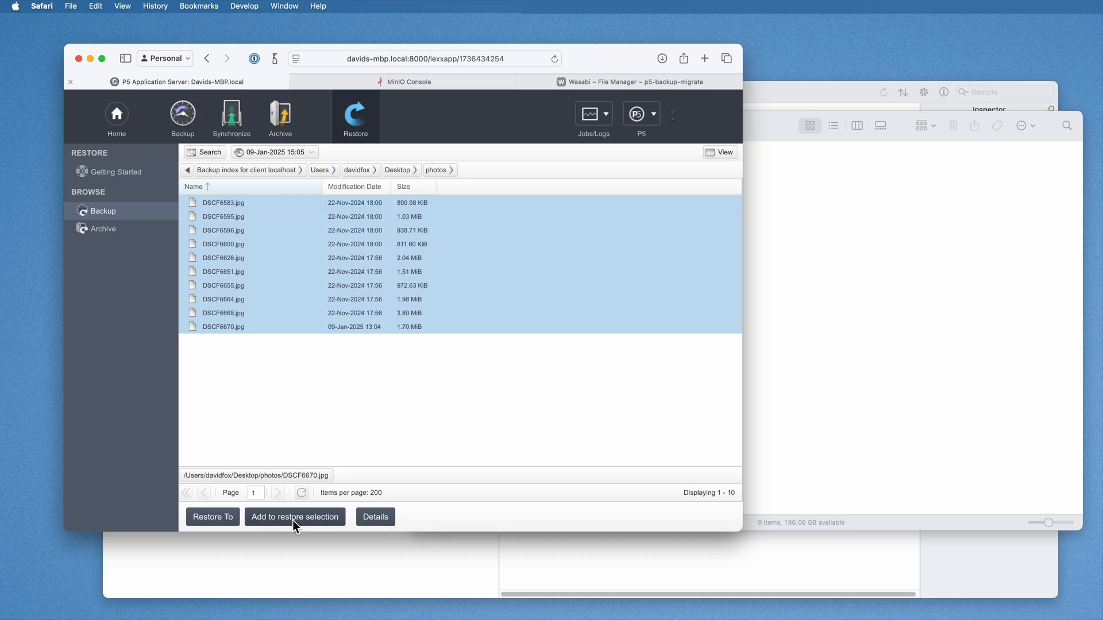
click(209, 519)
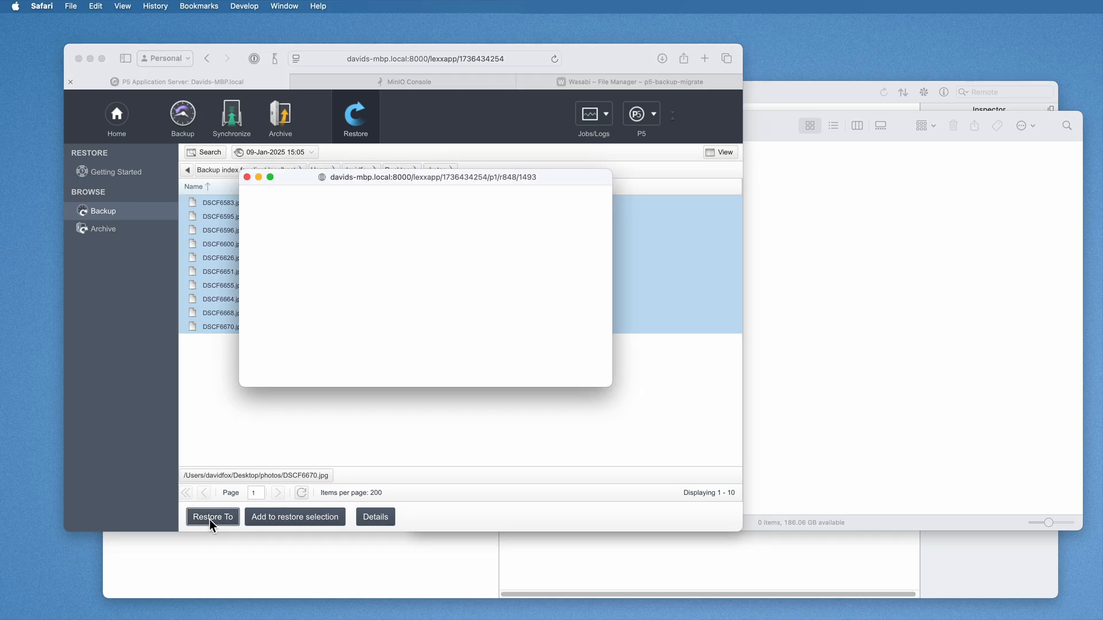
drag(378, 174, 484, 266)
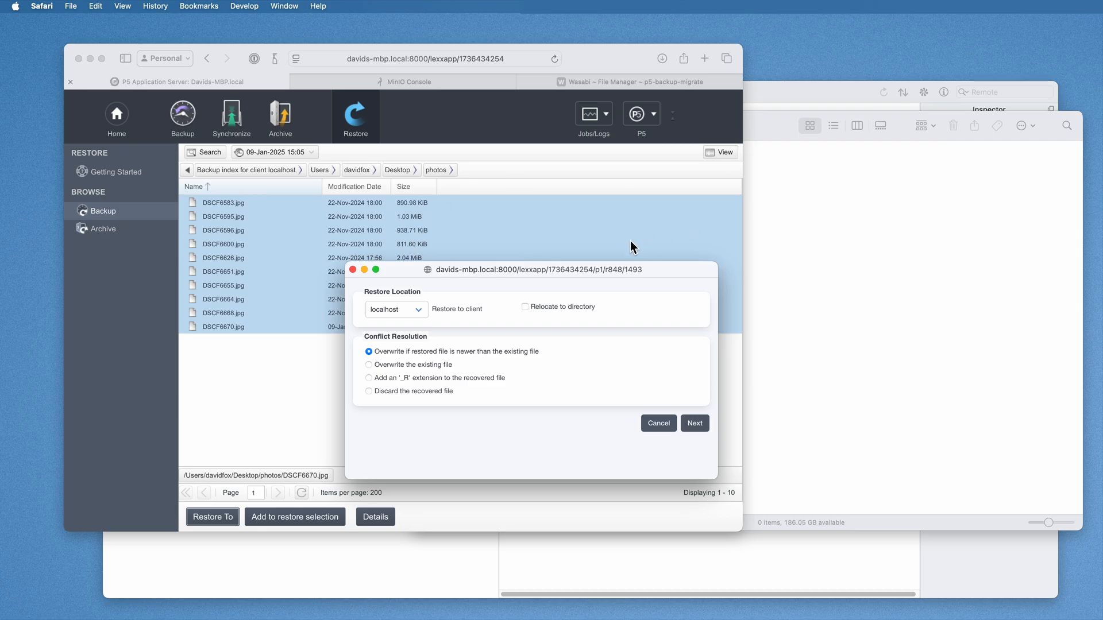
click(696, 425)
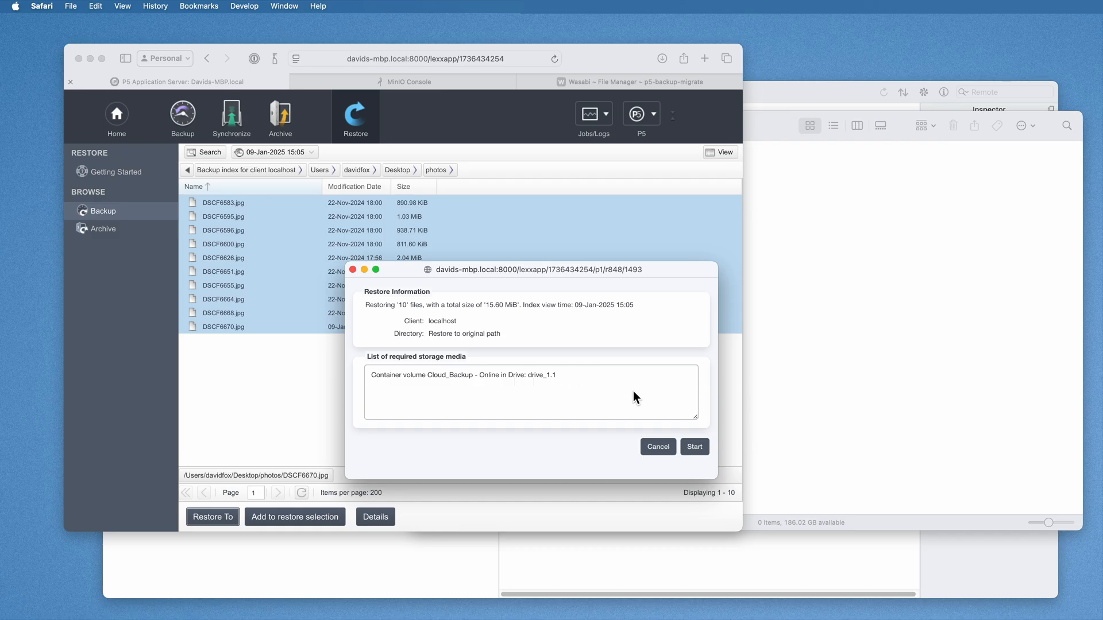
click(695, 447)
Open the job monitor, move its window clear of the file list, and expand the running restore job's details.
click(689, 367)
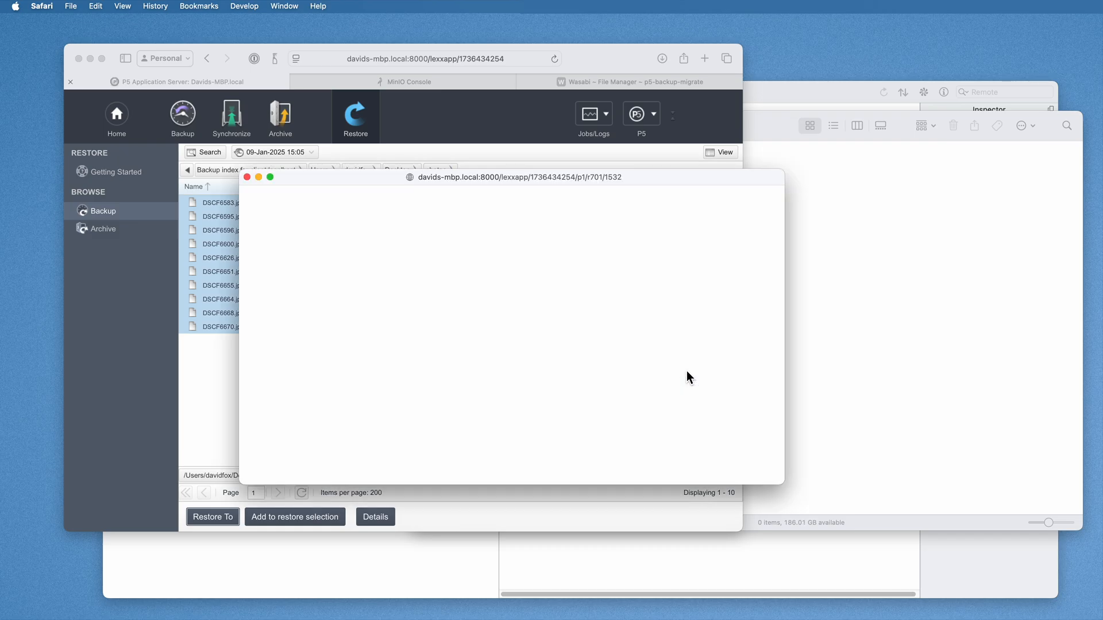
drag(432, 178, 321, 276)
click(245, 343)
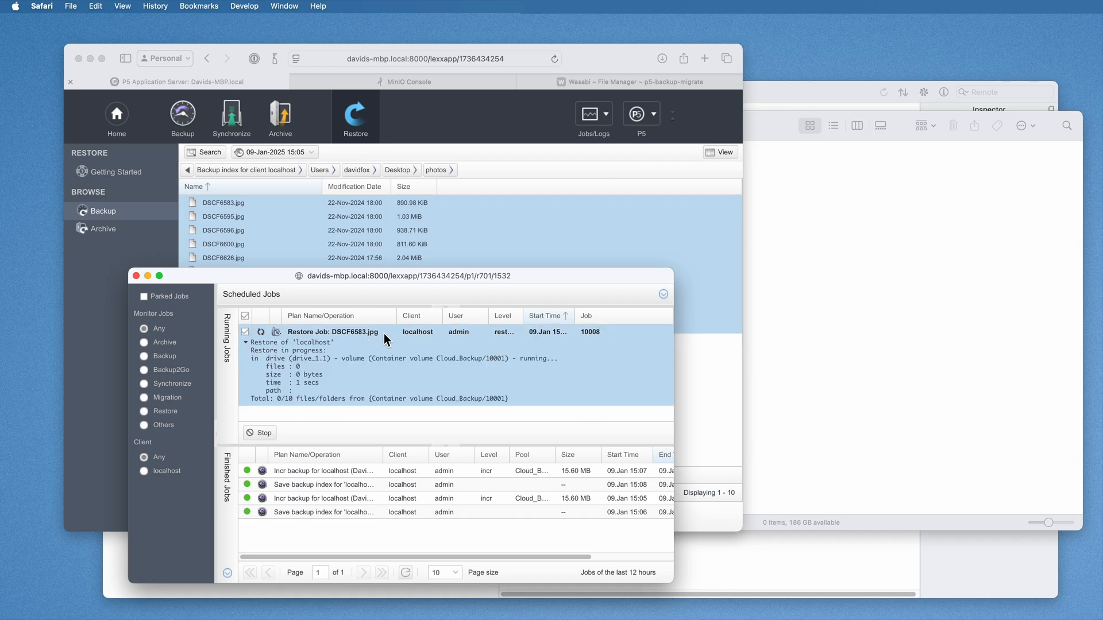